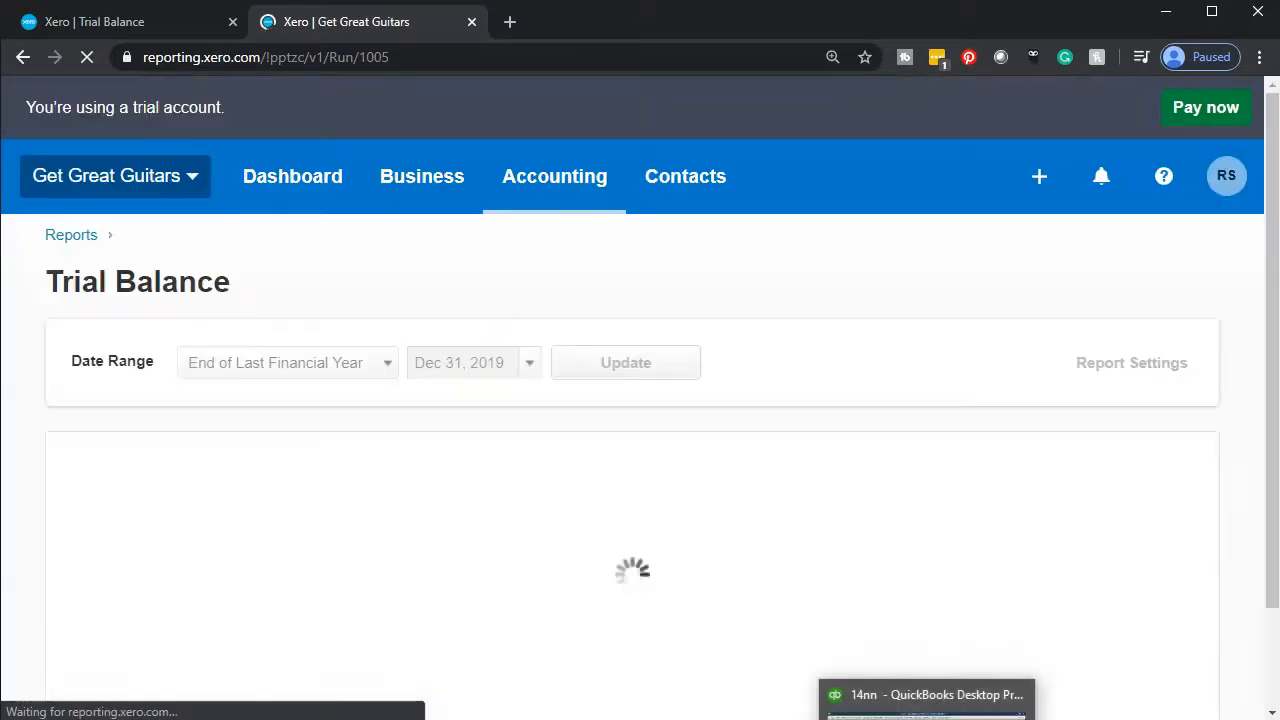
Switch to QuickBooks Desktop to view the home page flowchart, and return to Xero
click(927, 700)
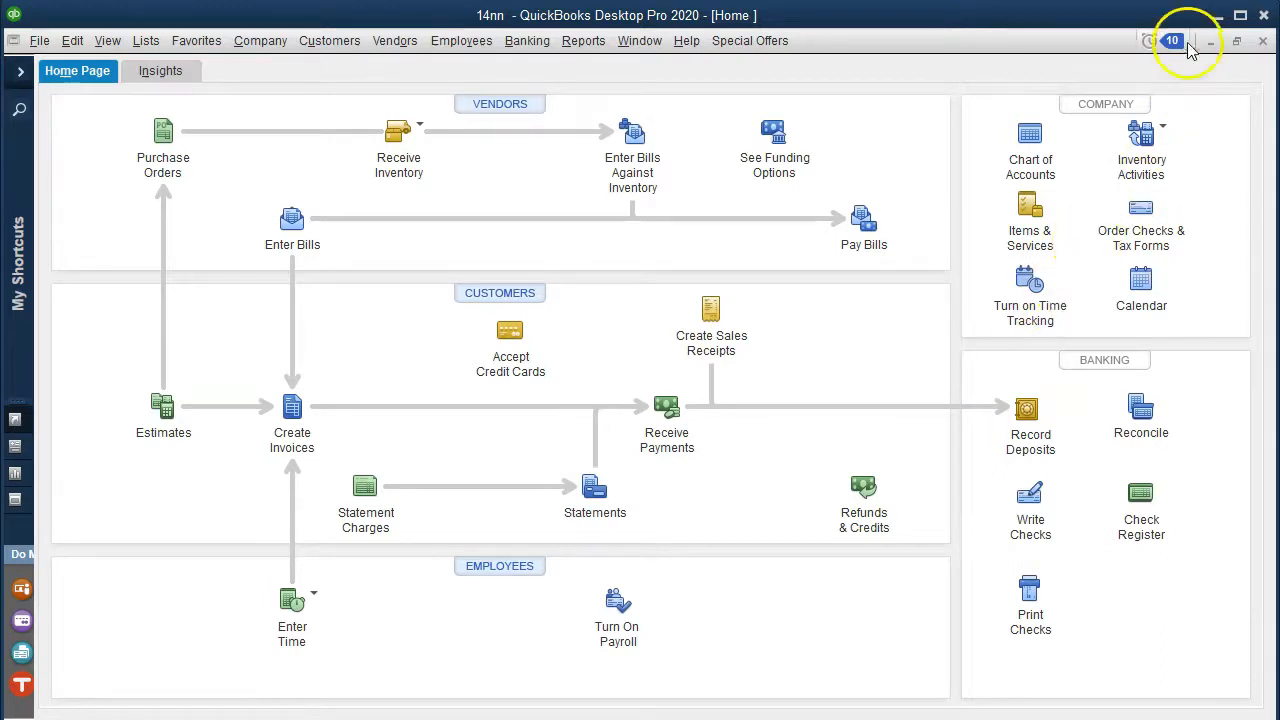
click(1217, 16)
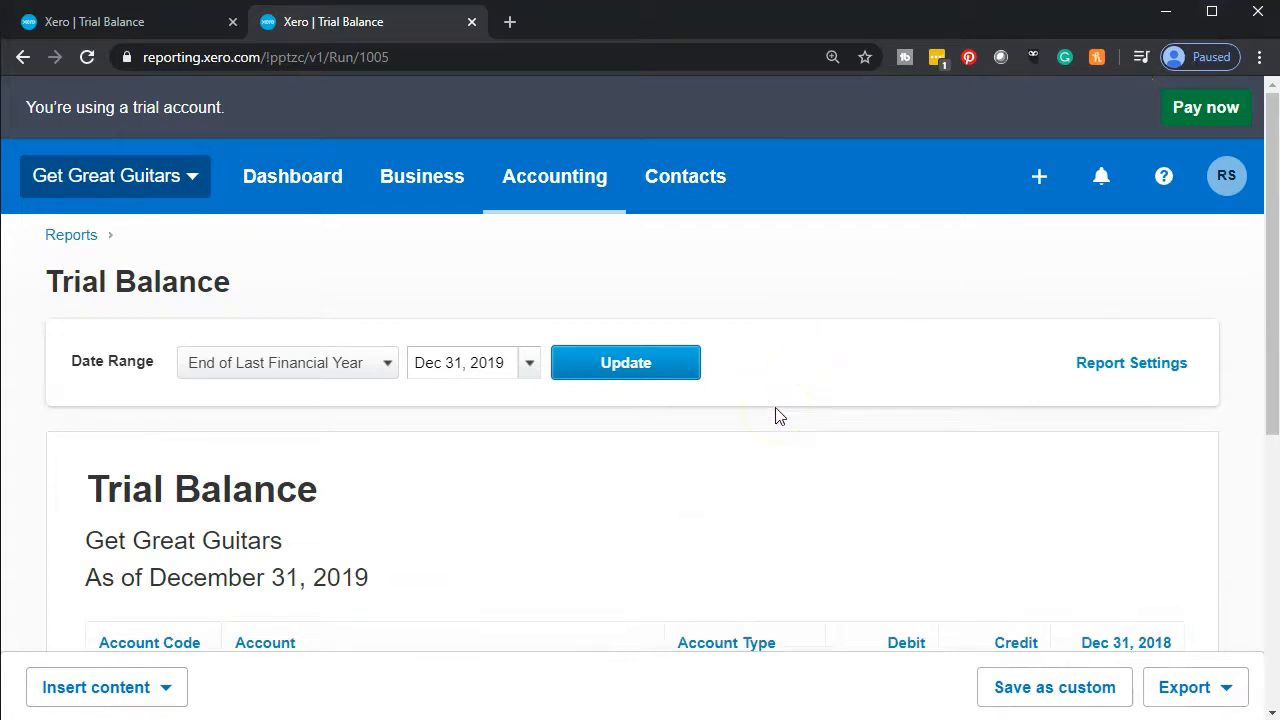
Set the Trial Balance report date to Feb 29, 2020 and update the report
click(530, 365)
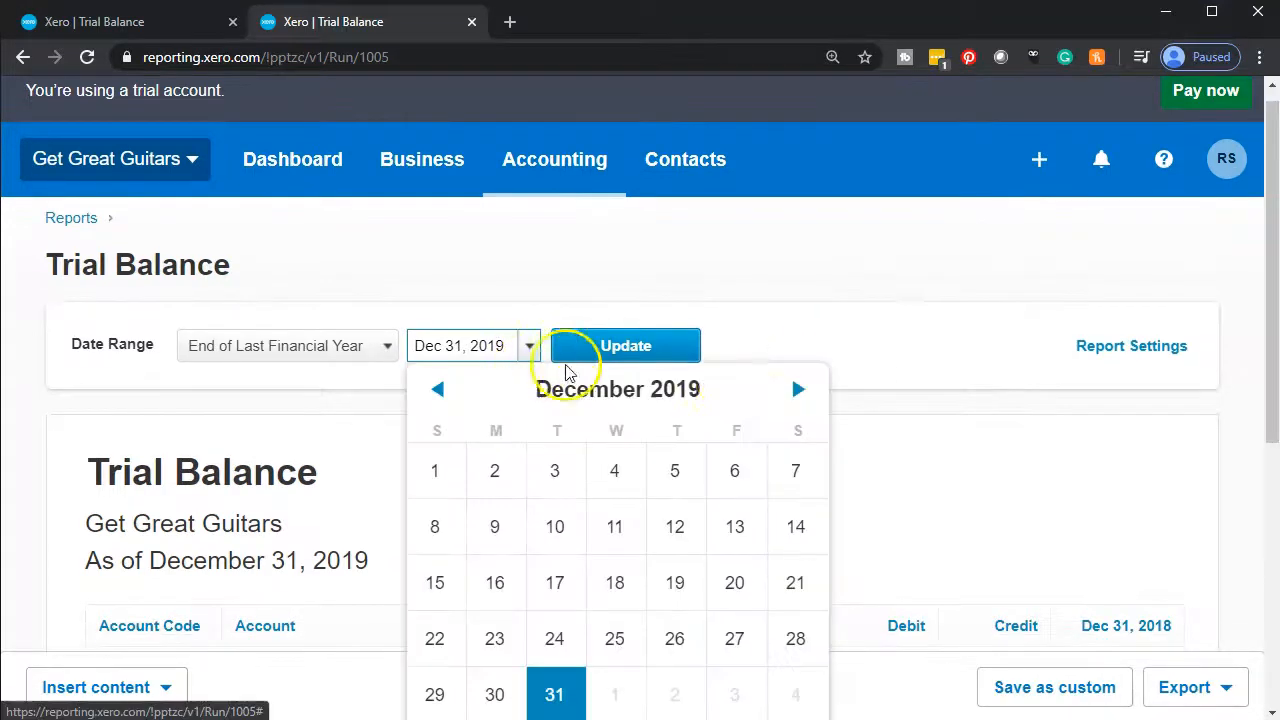
click(797, 390)
click(798, 390)
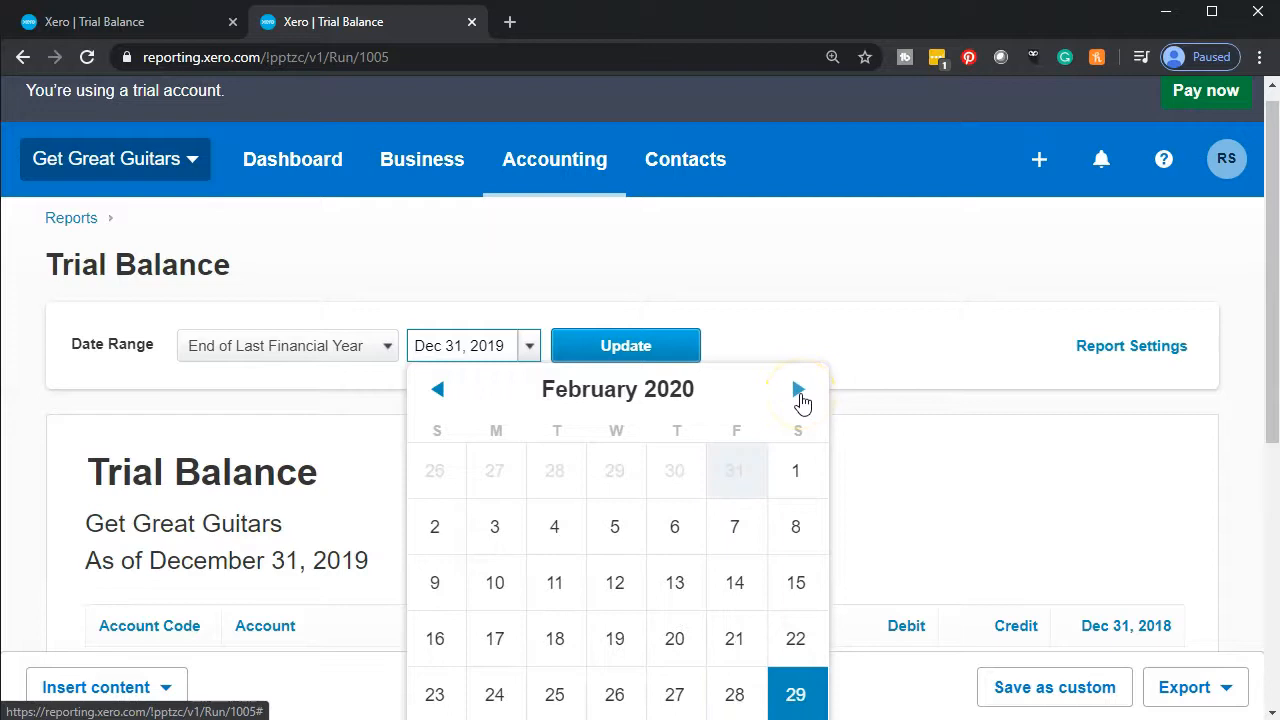
click(800, 695)
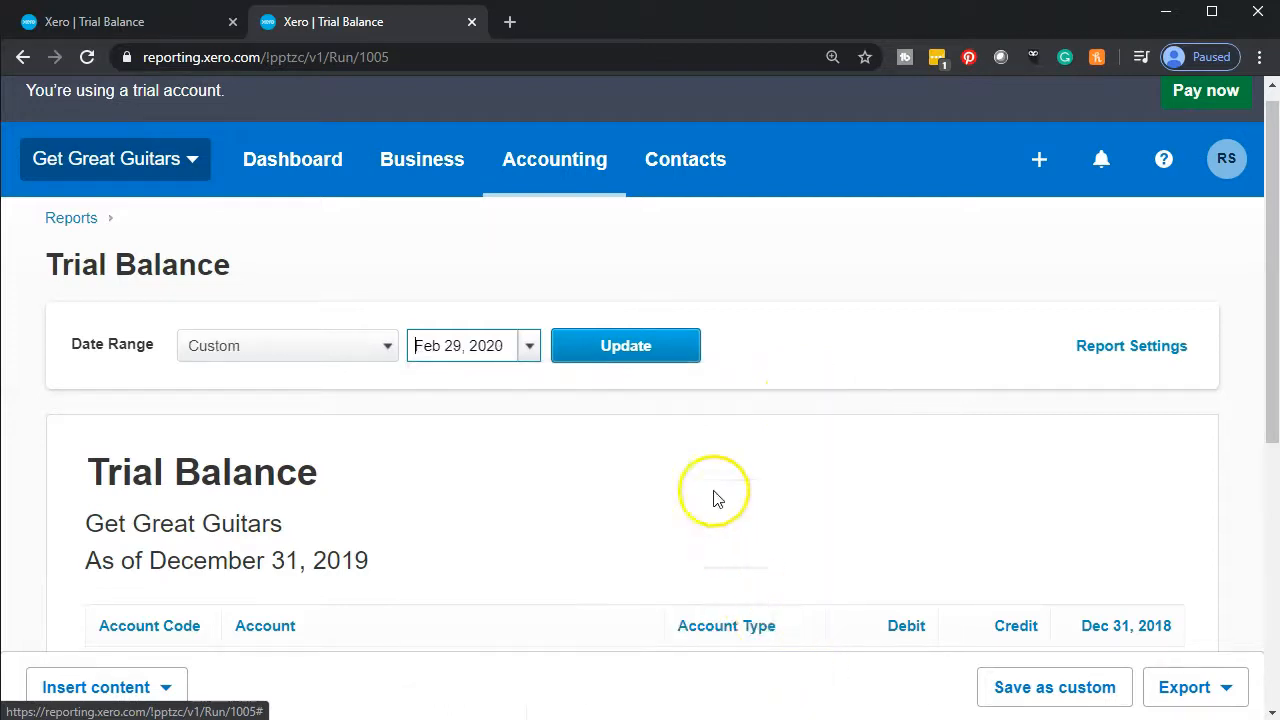
click(660, 360)
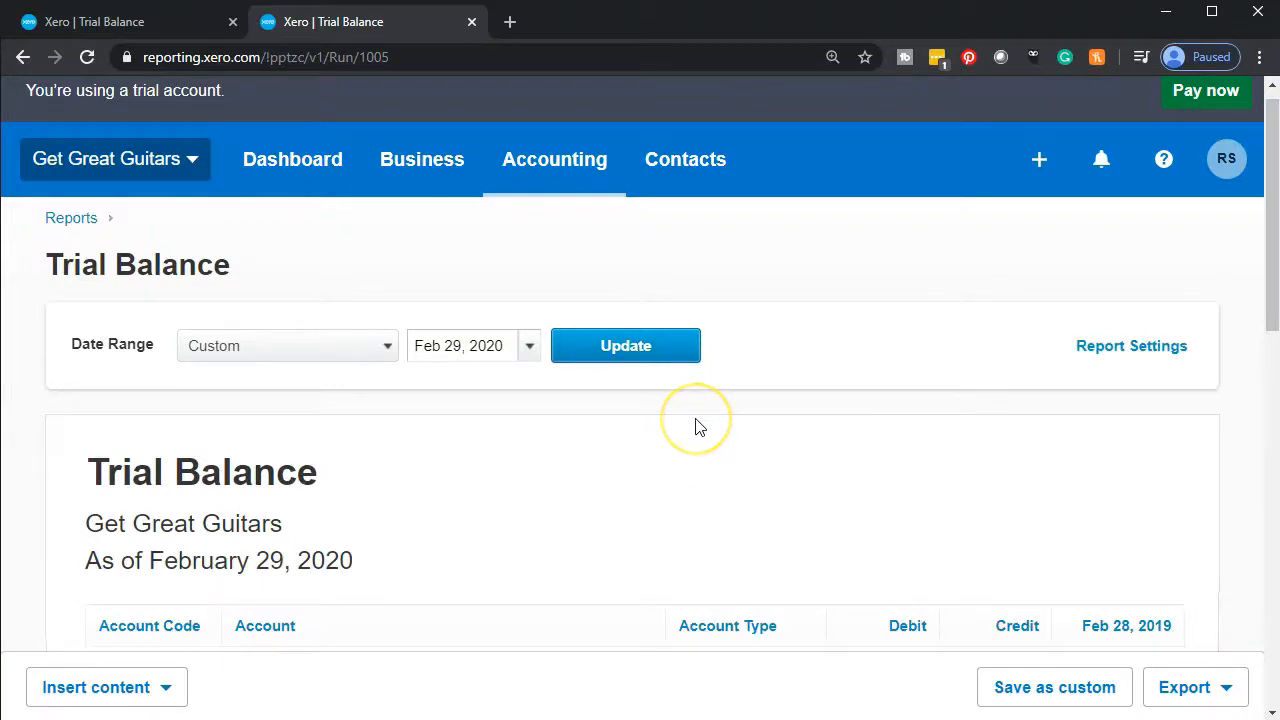
Examine the account balances in the Trial Balance report from the bank accounts down to the total row
scroll(699, 427, down, 3)
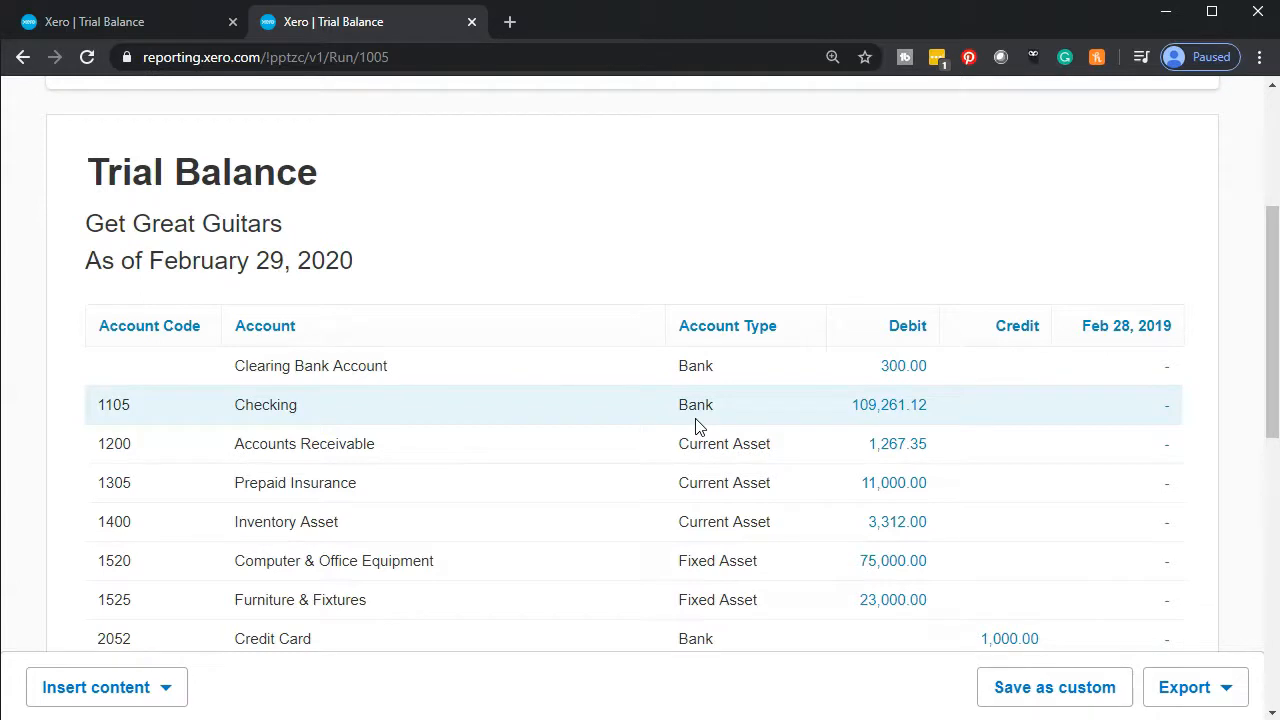
scroll(699, 427, down, 1)
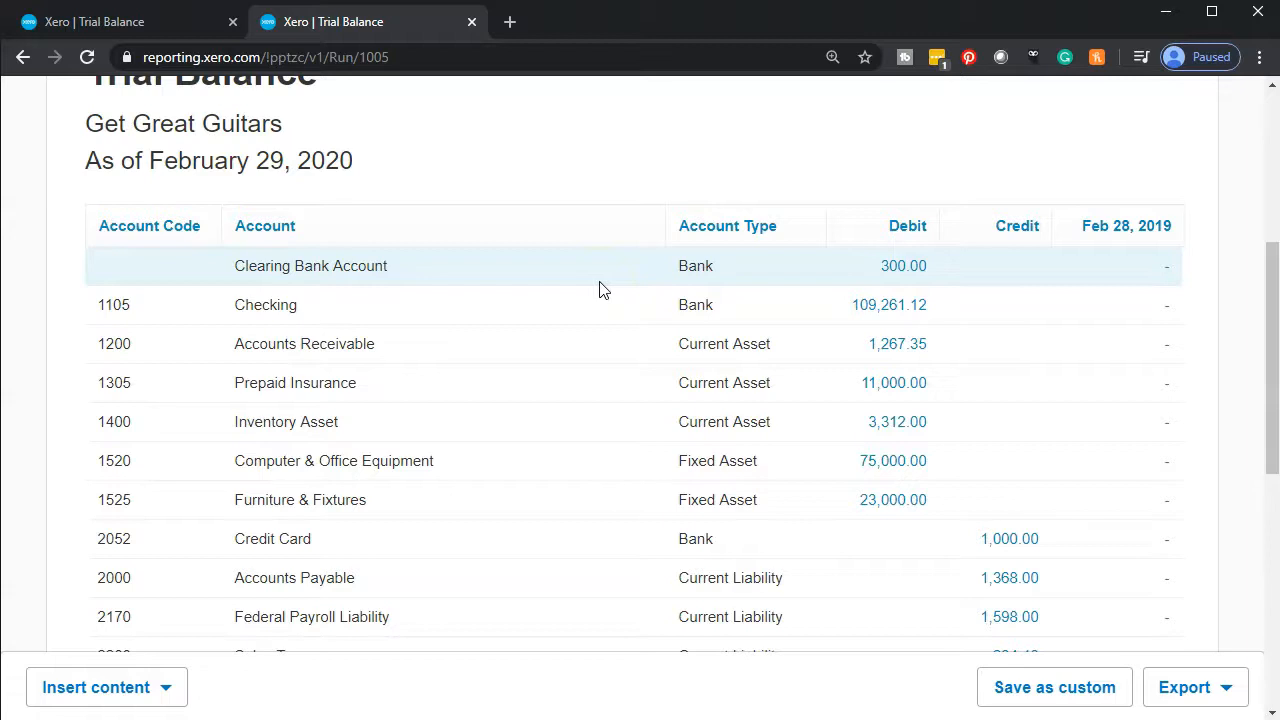
scroll(600, 288, down, 6)
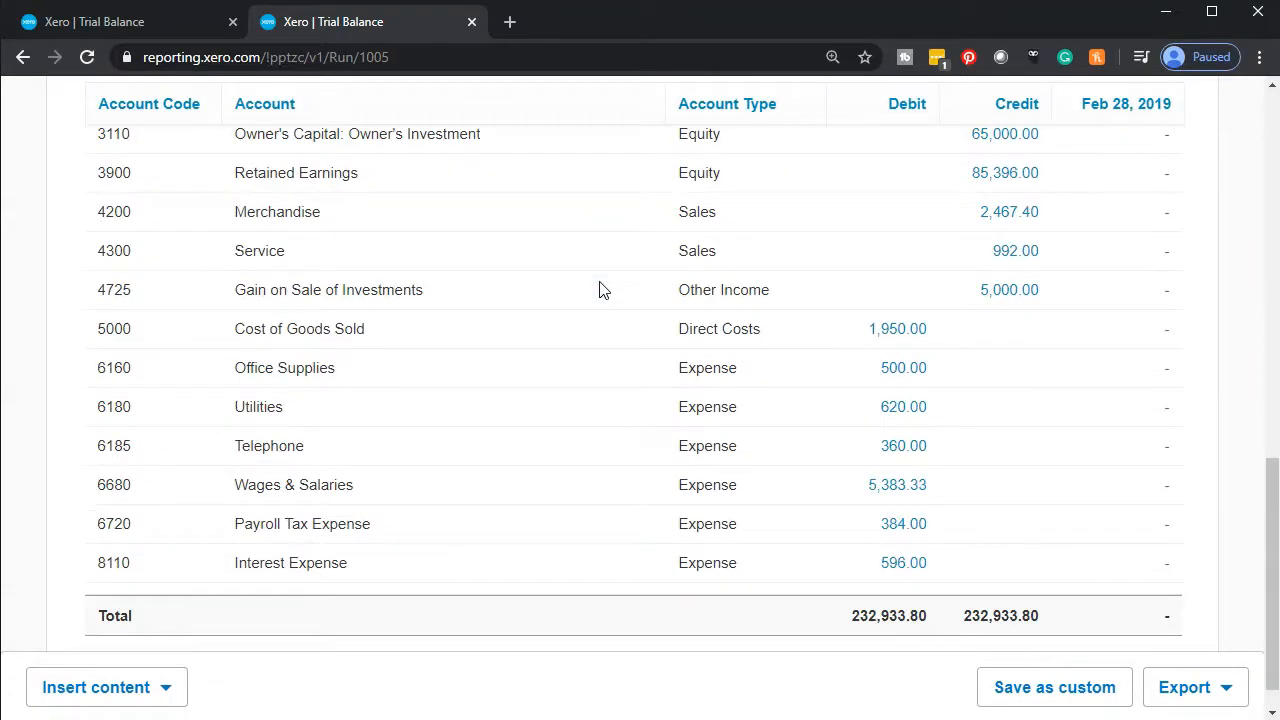
scroll(549, 491, down, 1)
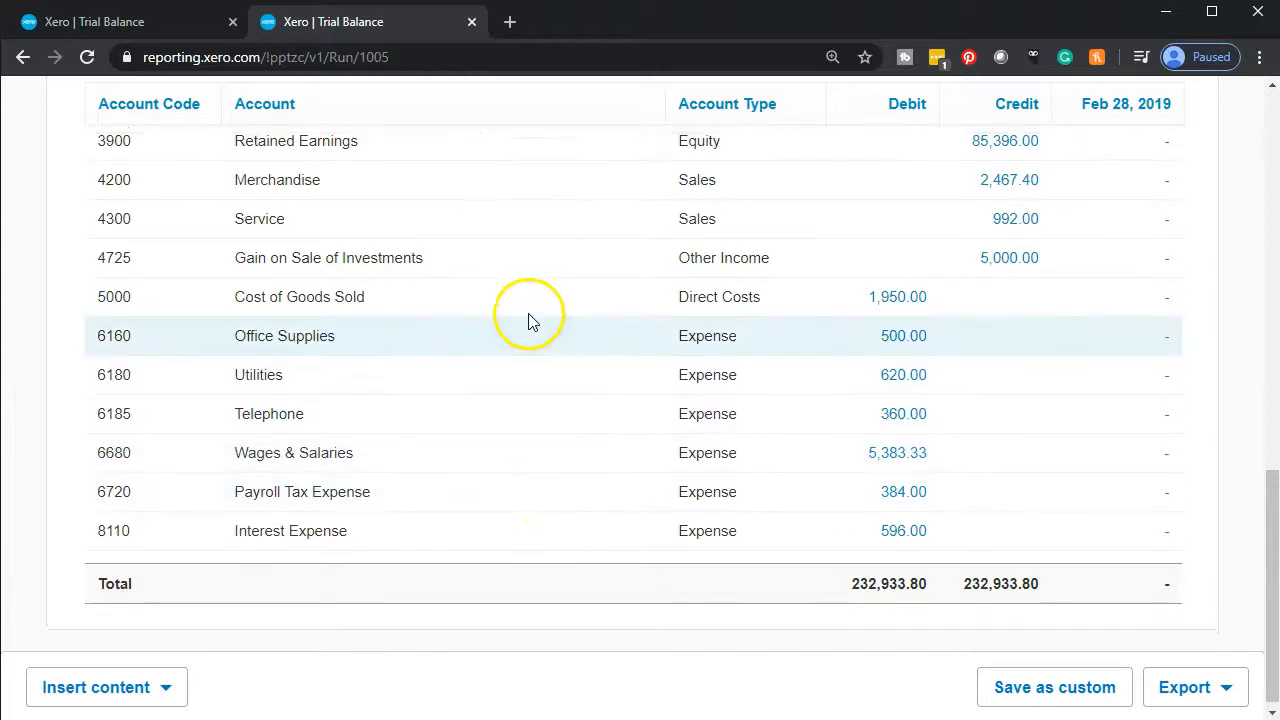
scroll(528, 320, up, 1)
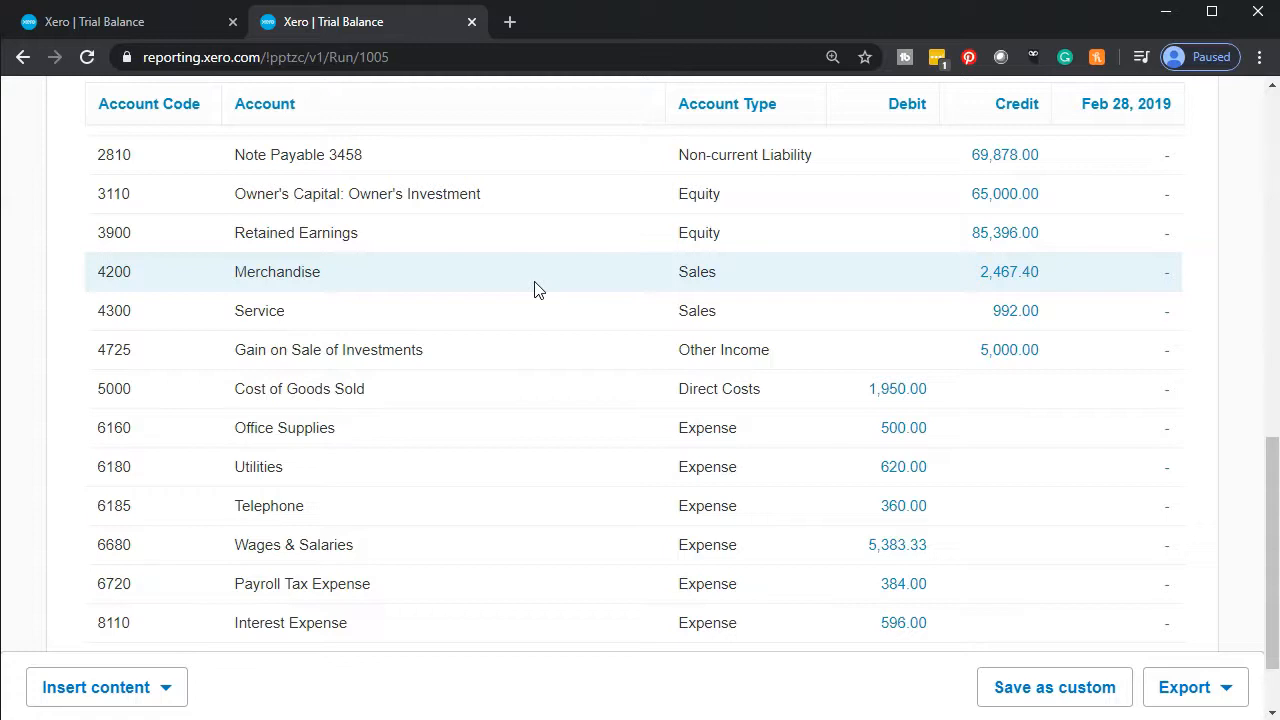
scroll(534, 289, up, 5)
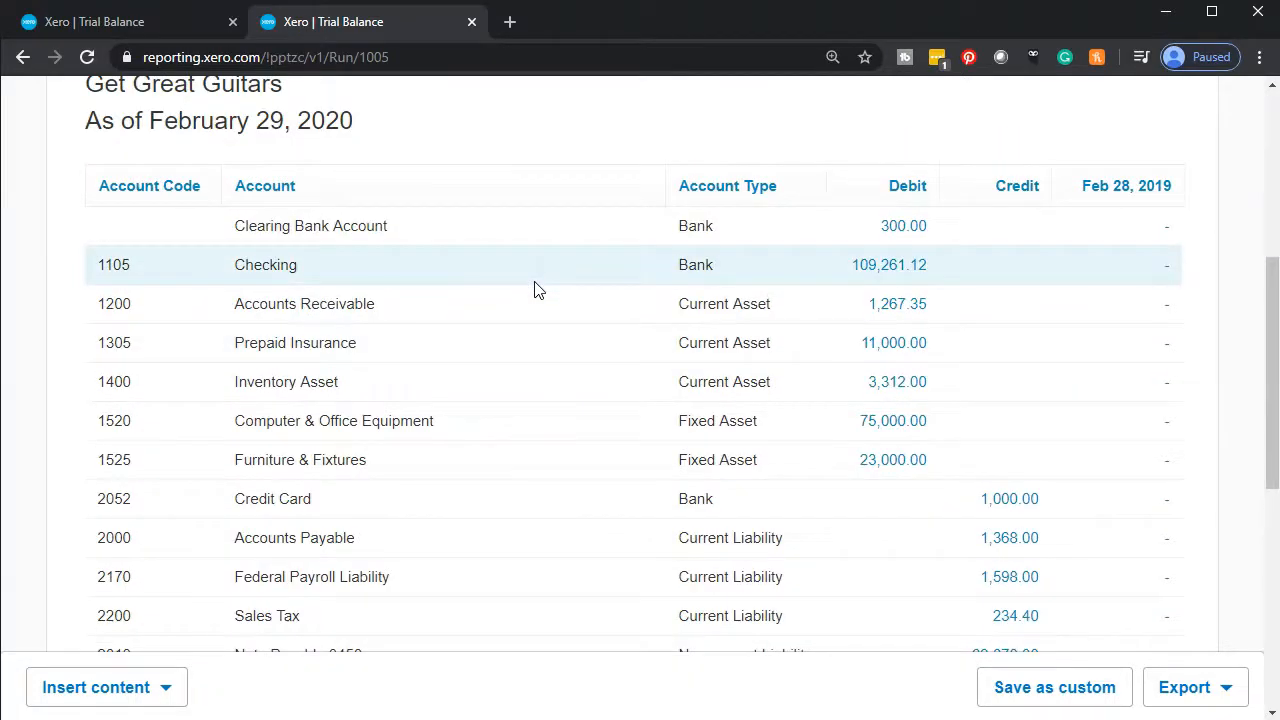
scroll(532, 380, down, 1)
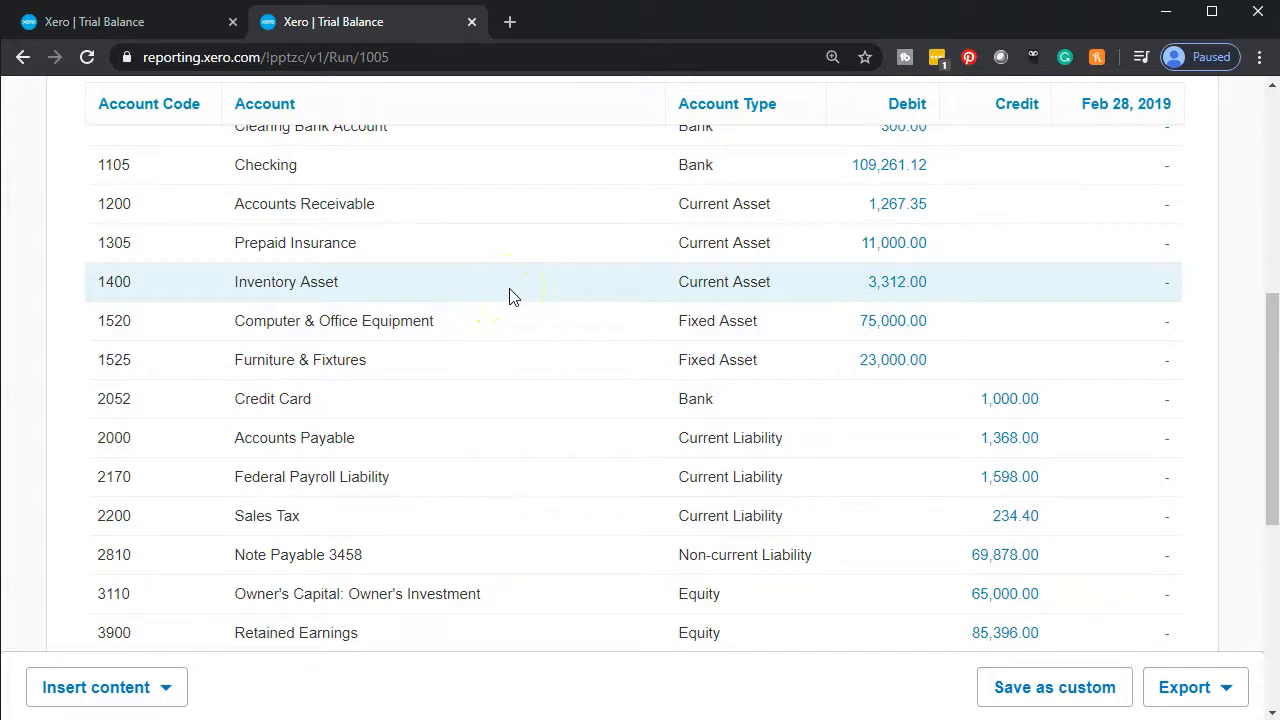
scroll(509, 295, down, 5)
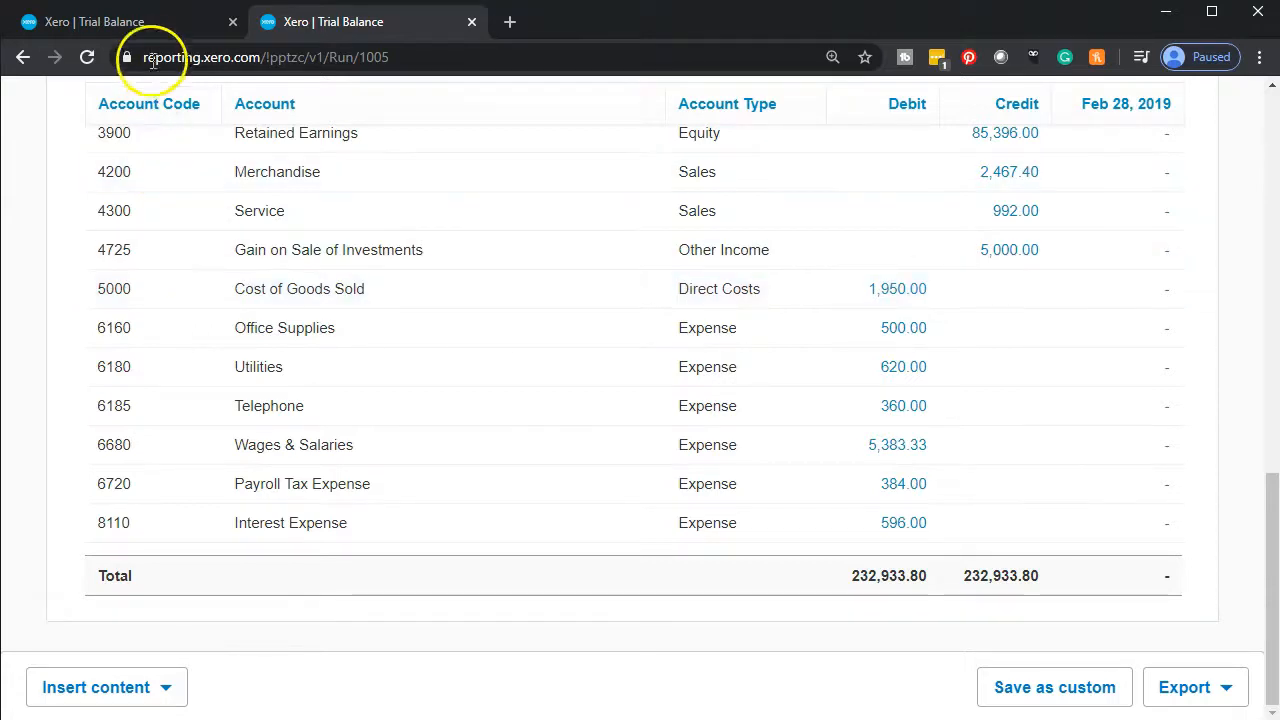
Start a new Receive Money transaction for the Clearing Bank Account, leaving the second Trial Balance tab open
click(141, 28)
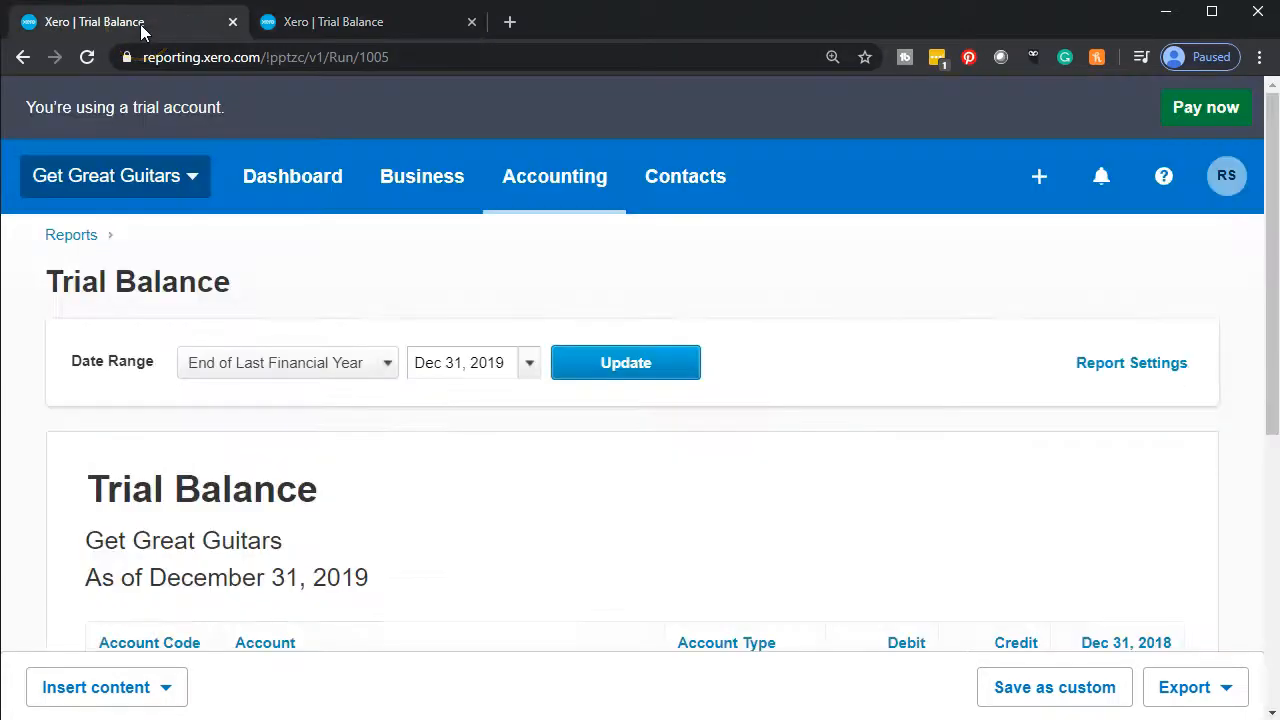
click(1039, 183)
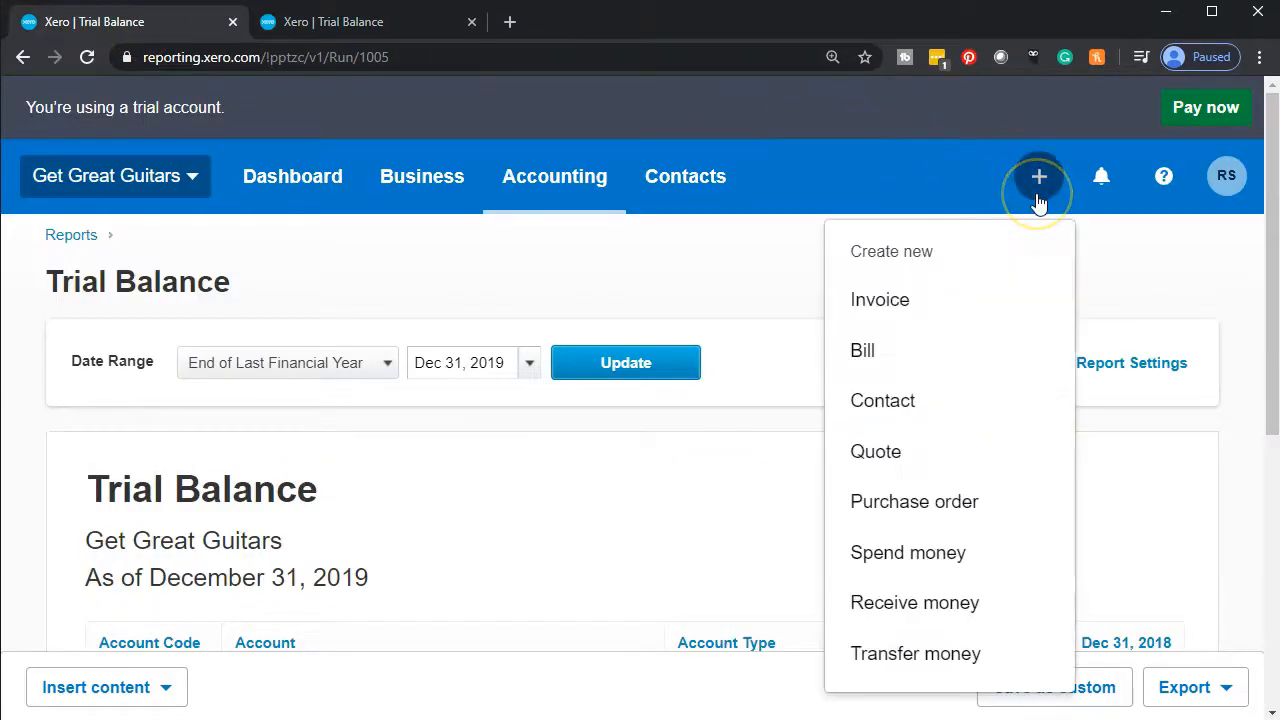
click(975, 612)
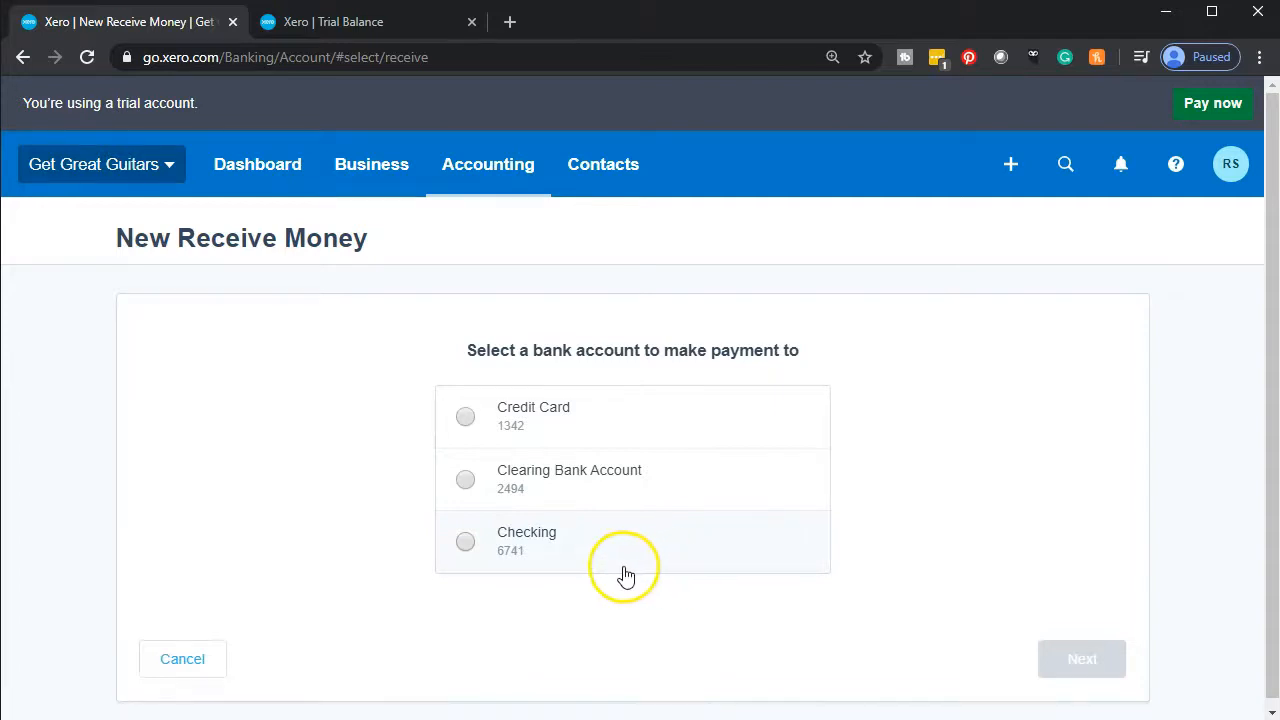
click(533, 503)
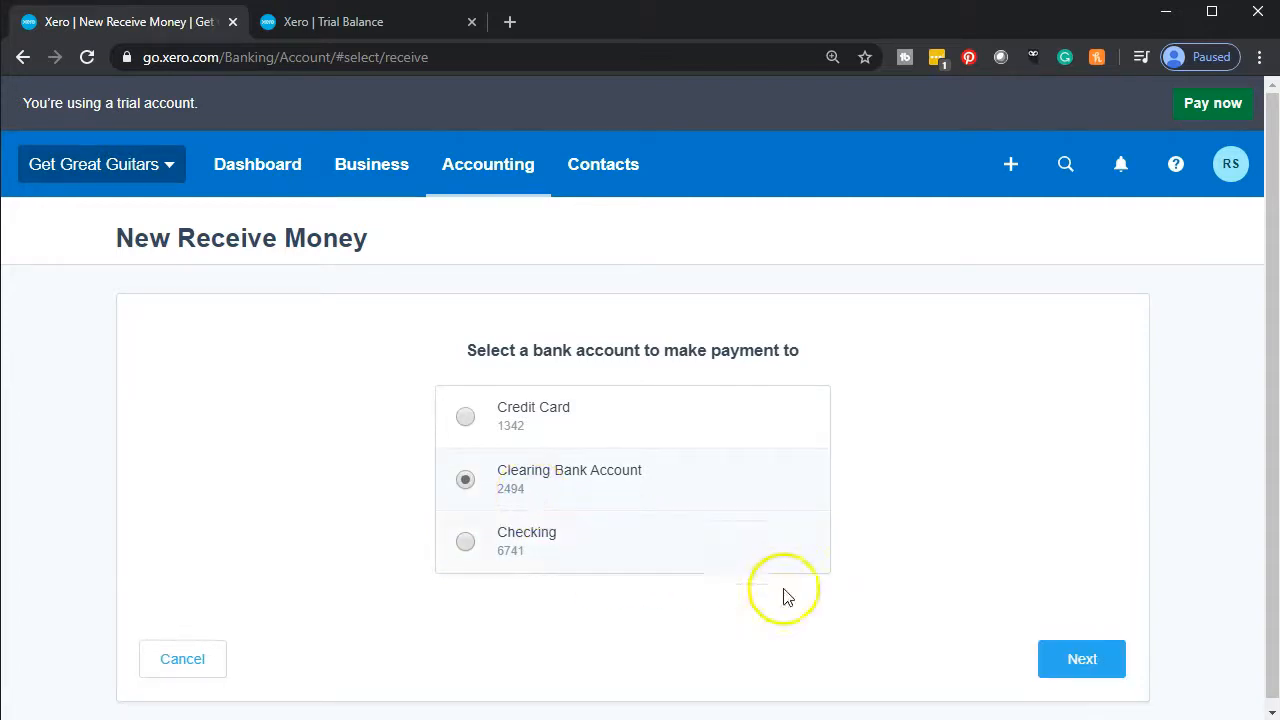
click(1075, 660)
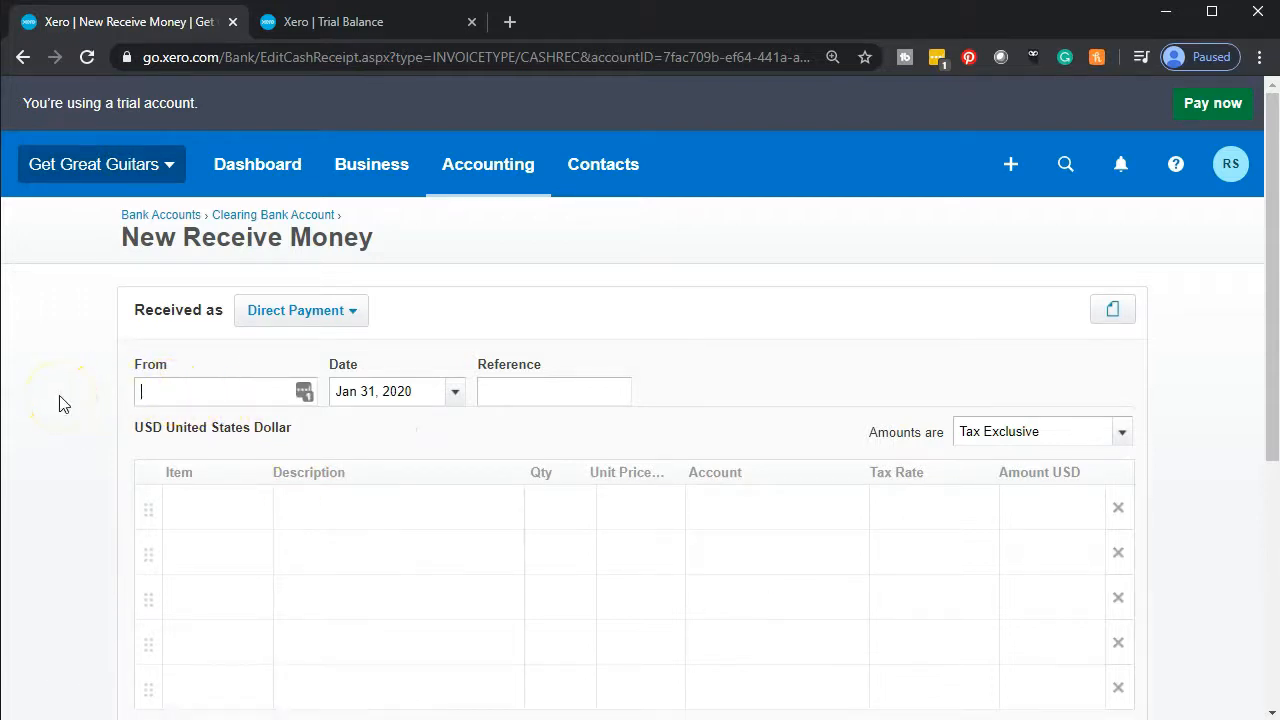
Enter Garcia Guitar as the new contact the money is from and set the date to Feb 14, 2020
text(Garcia Guitar)
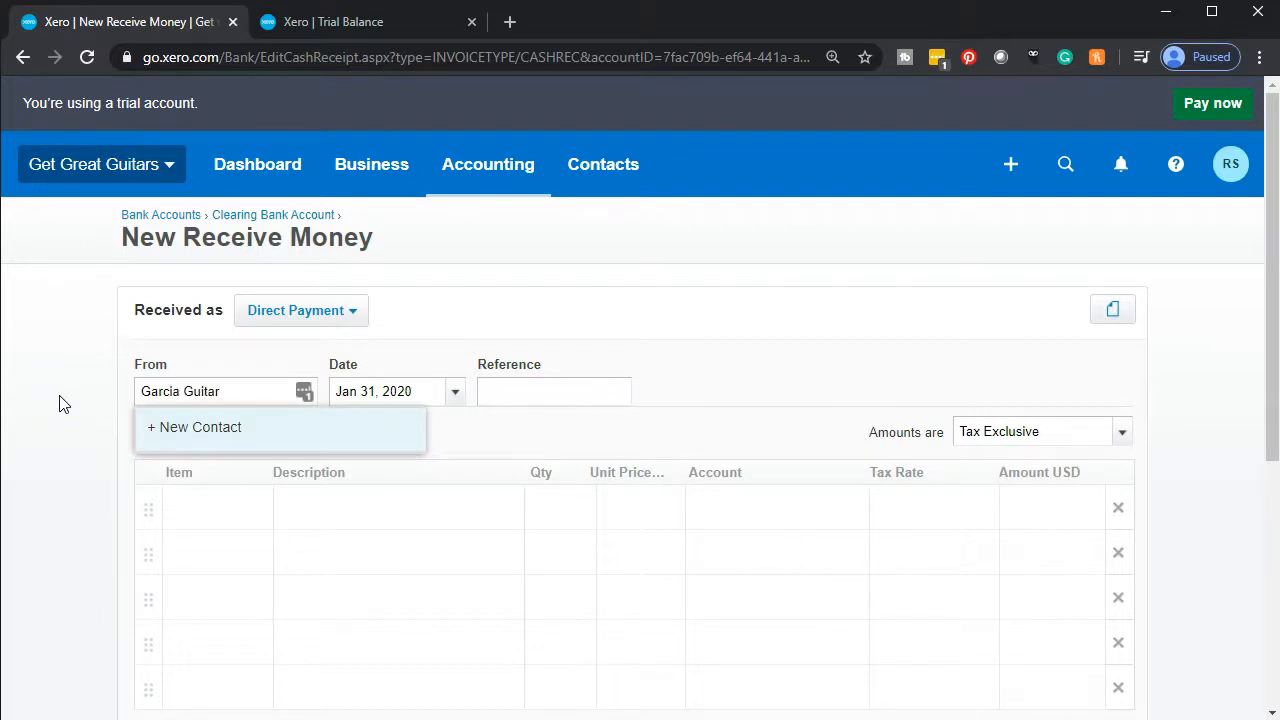
key(Tab)
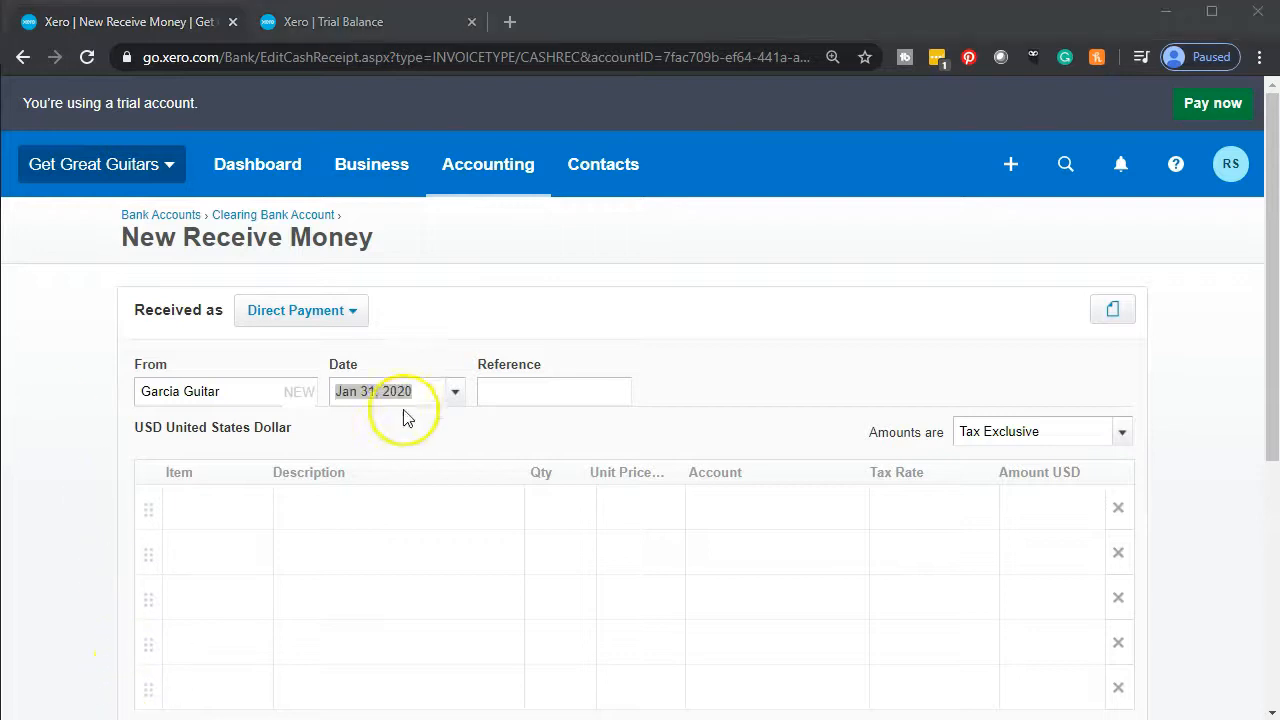
click(457, 394)
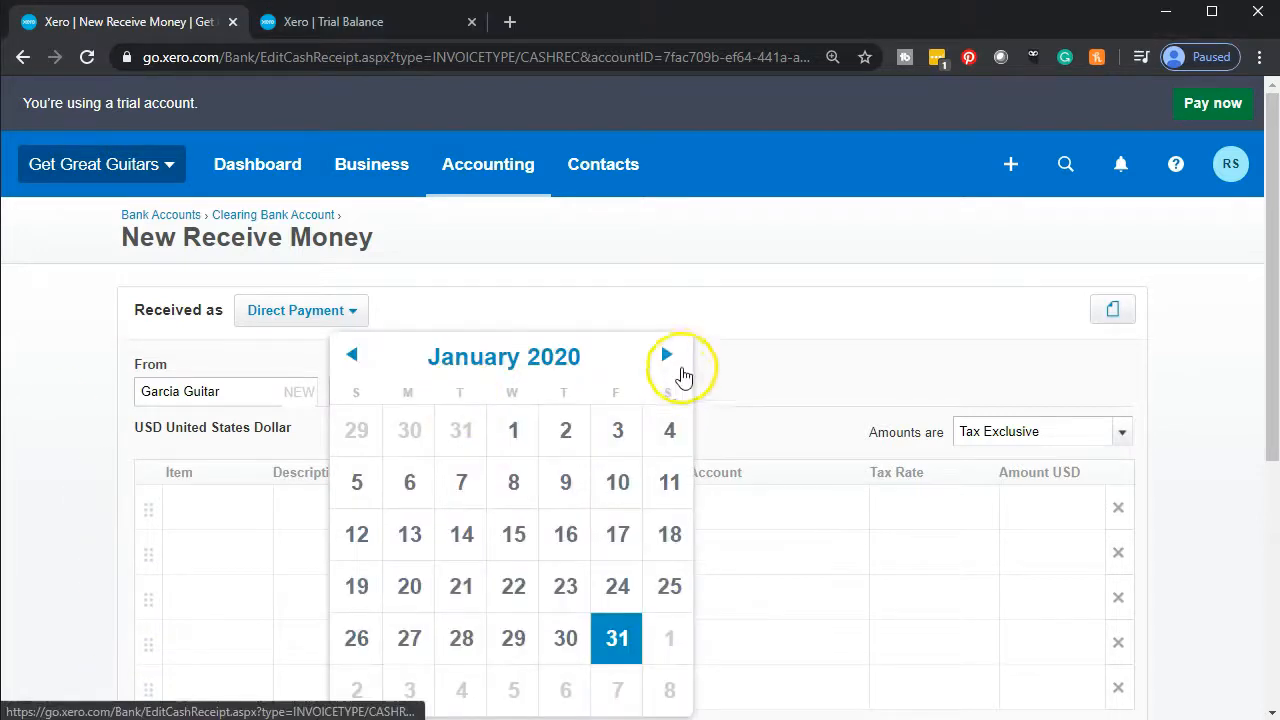
click(664, 357)
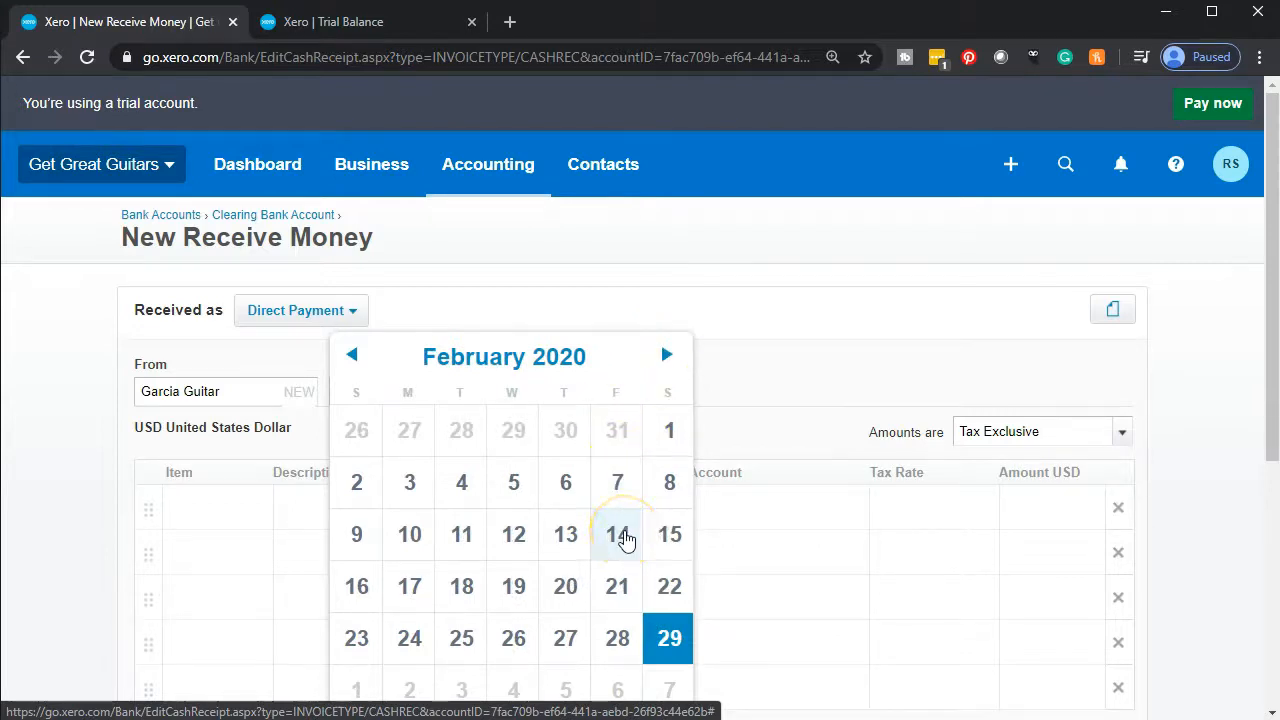
click(619, 536)
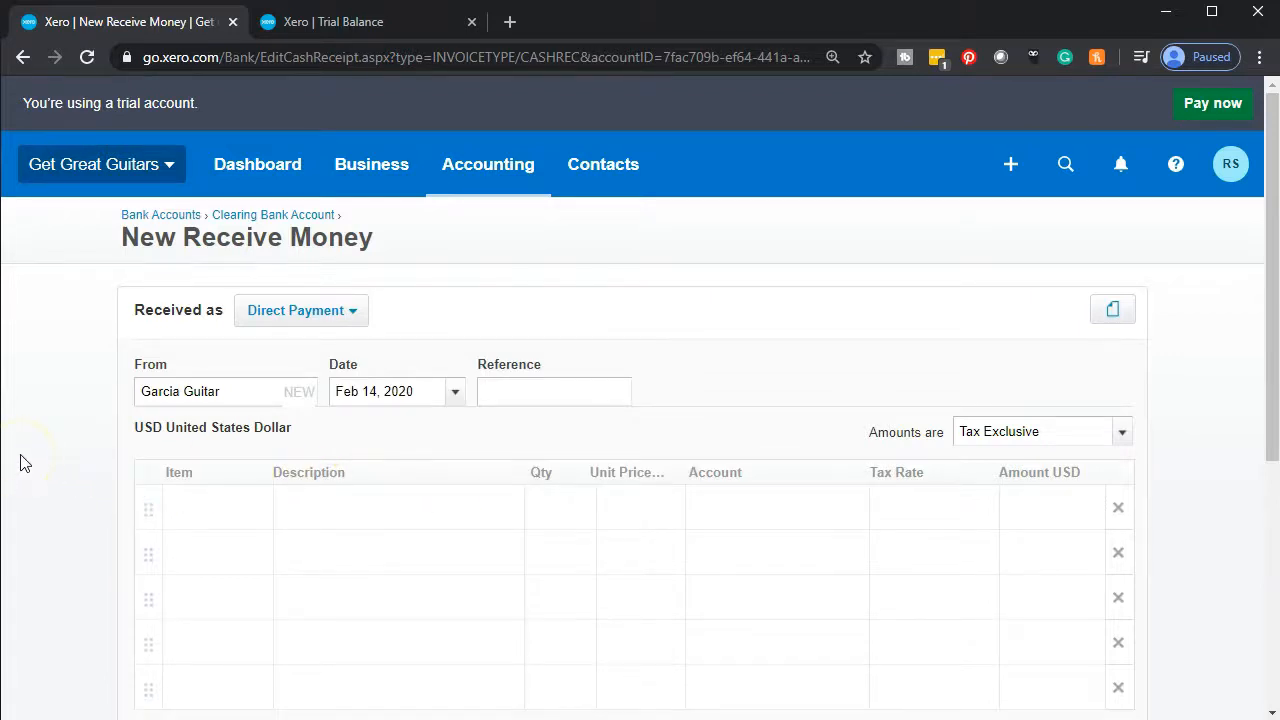
Add the ELP: Epiphone Les Paul item on the first line, keeping its default quantity, unit price, account and tax rate
scroll(25, 463, down, 2)
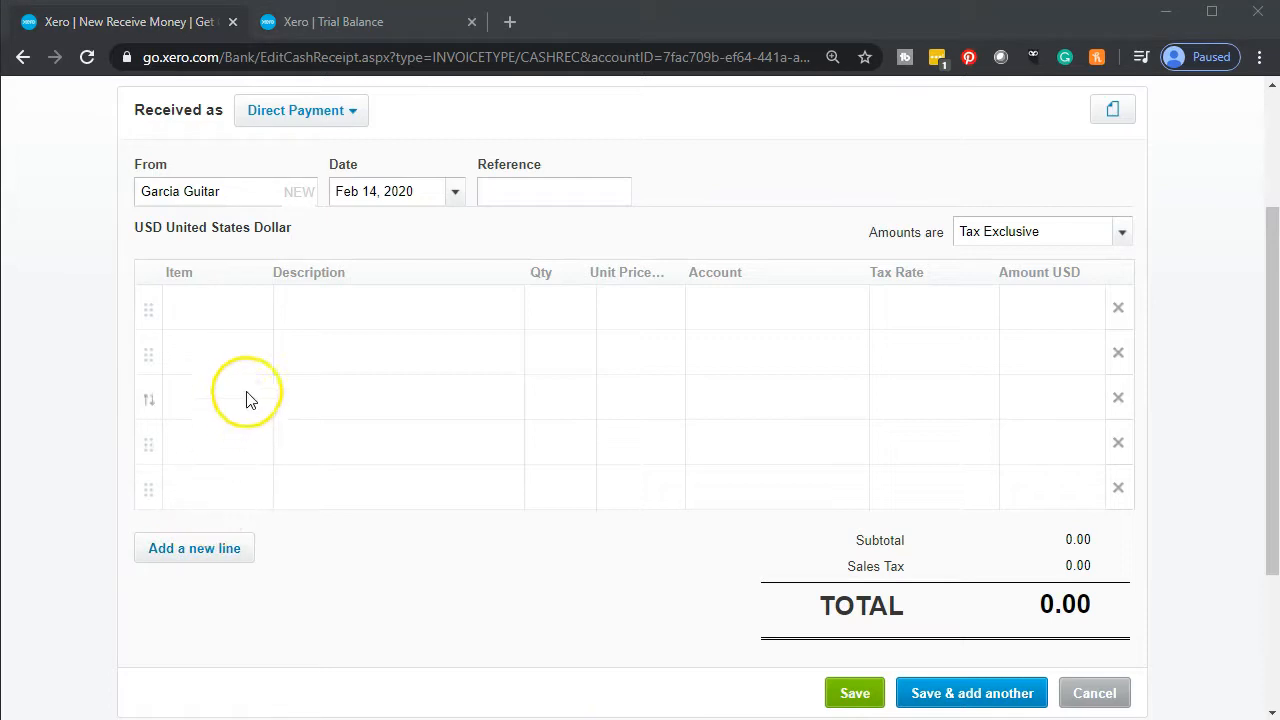
click(240, 320)
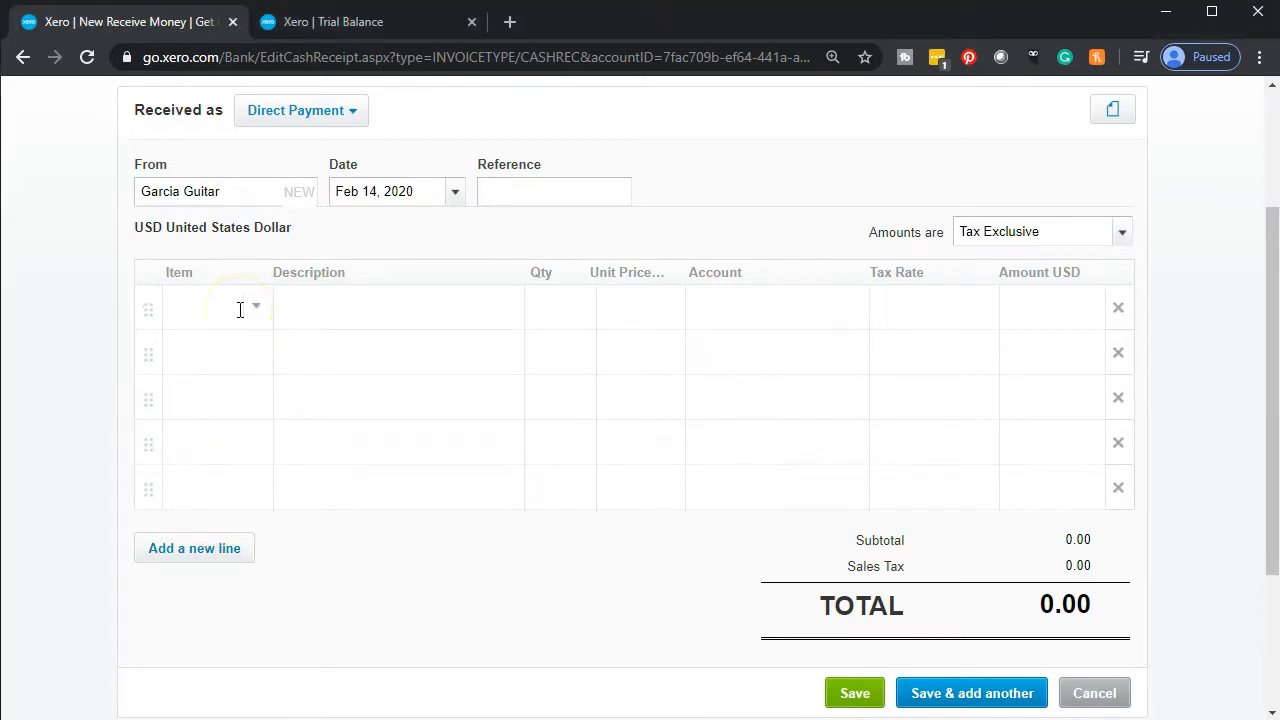
text(el)
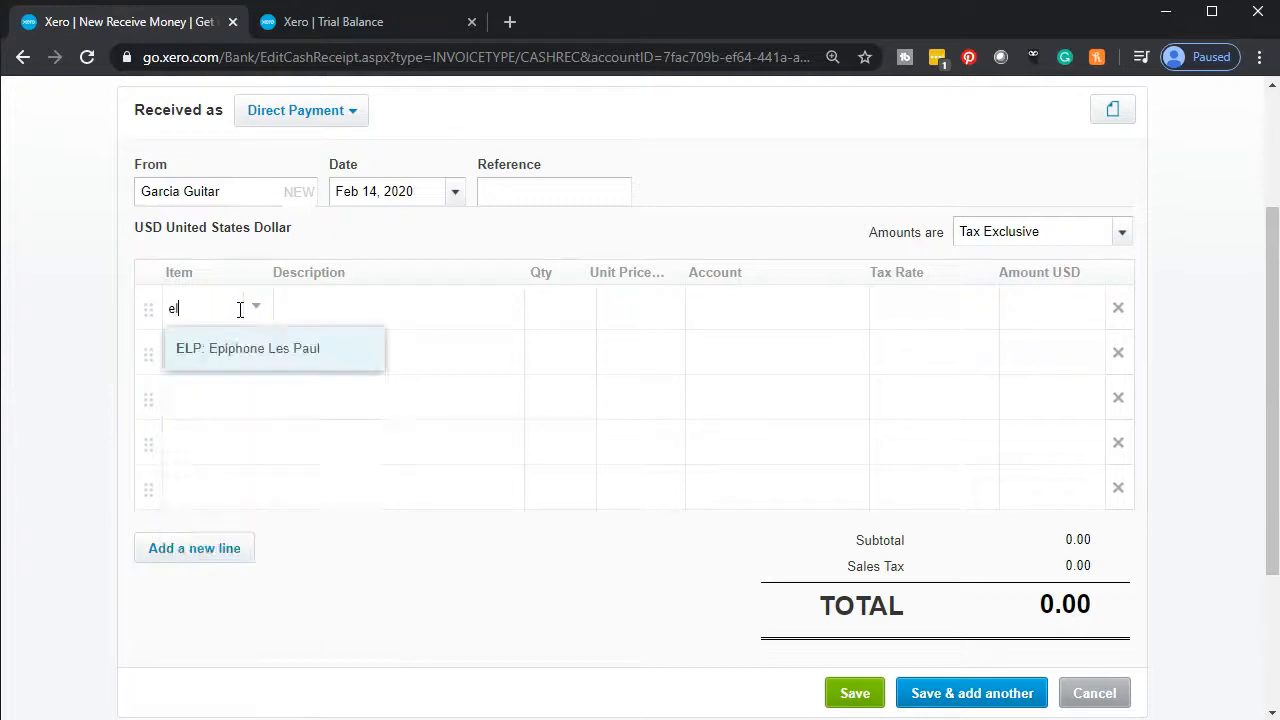
key(Return)
key(Tab)
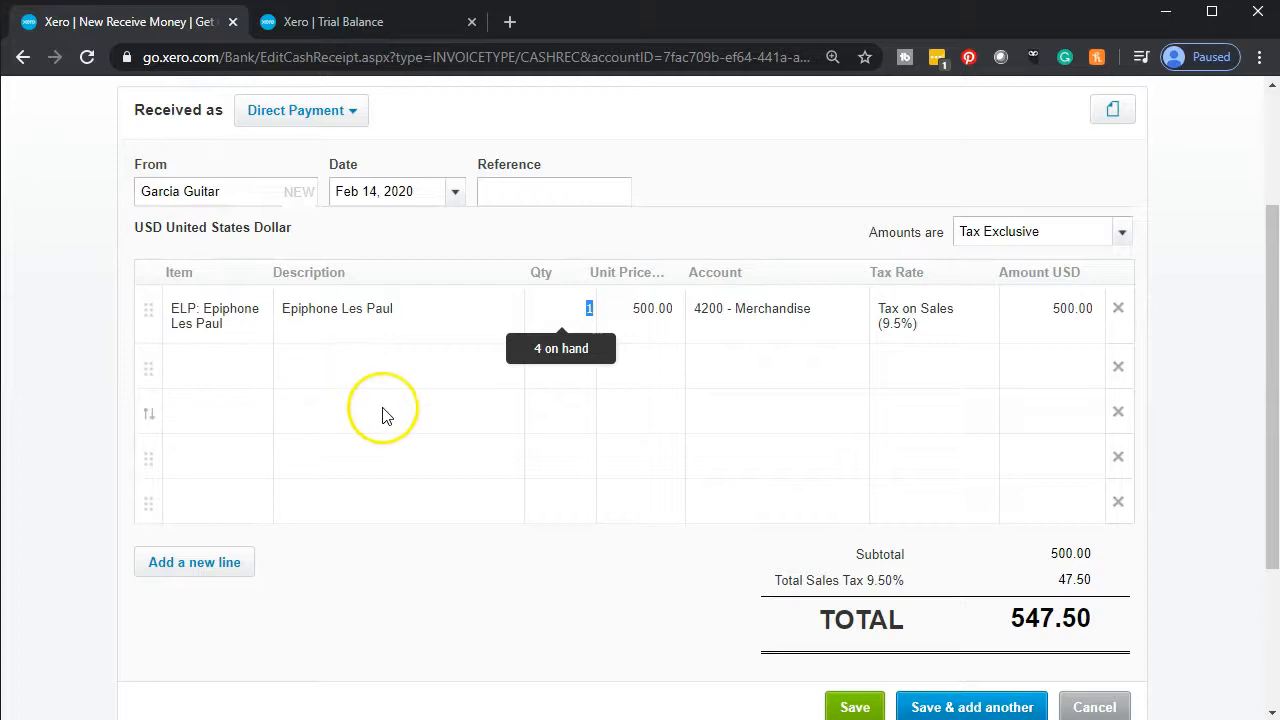
key(Tab)
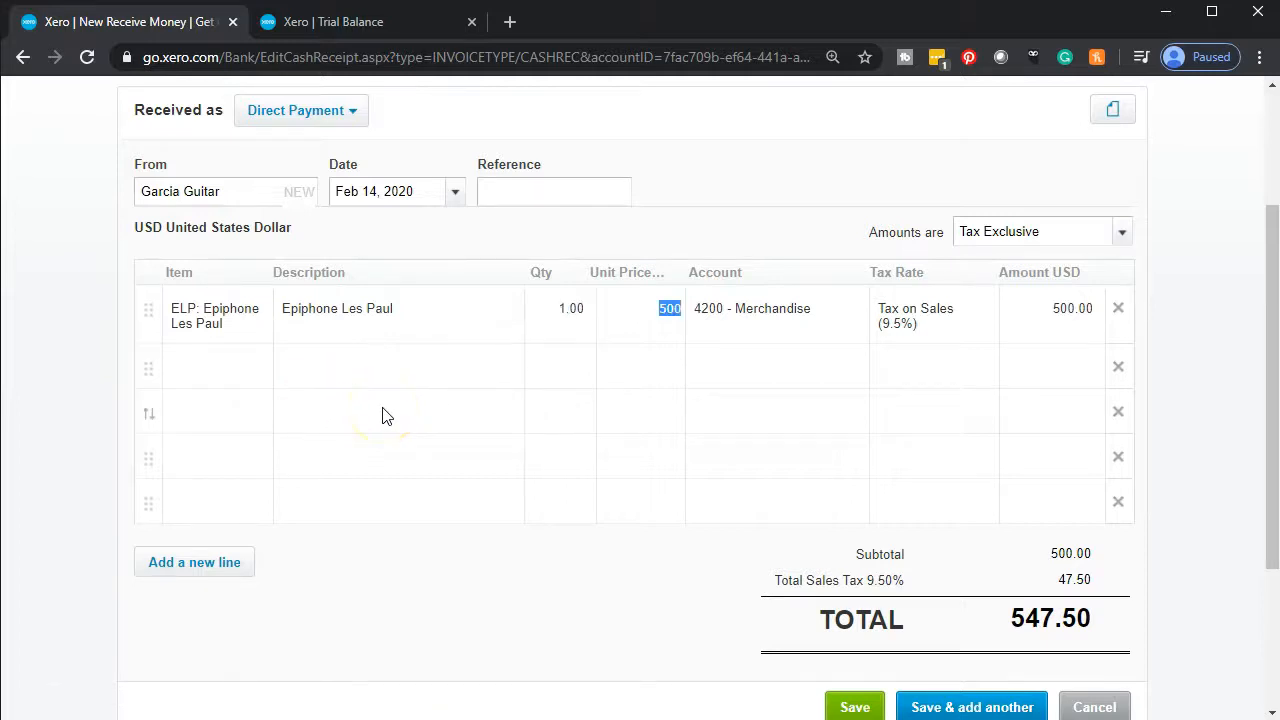
key(Tab)
key(Tab)
key(Tab)
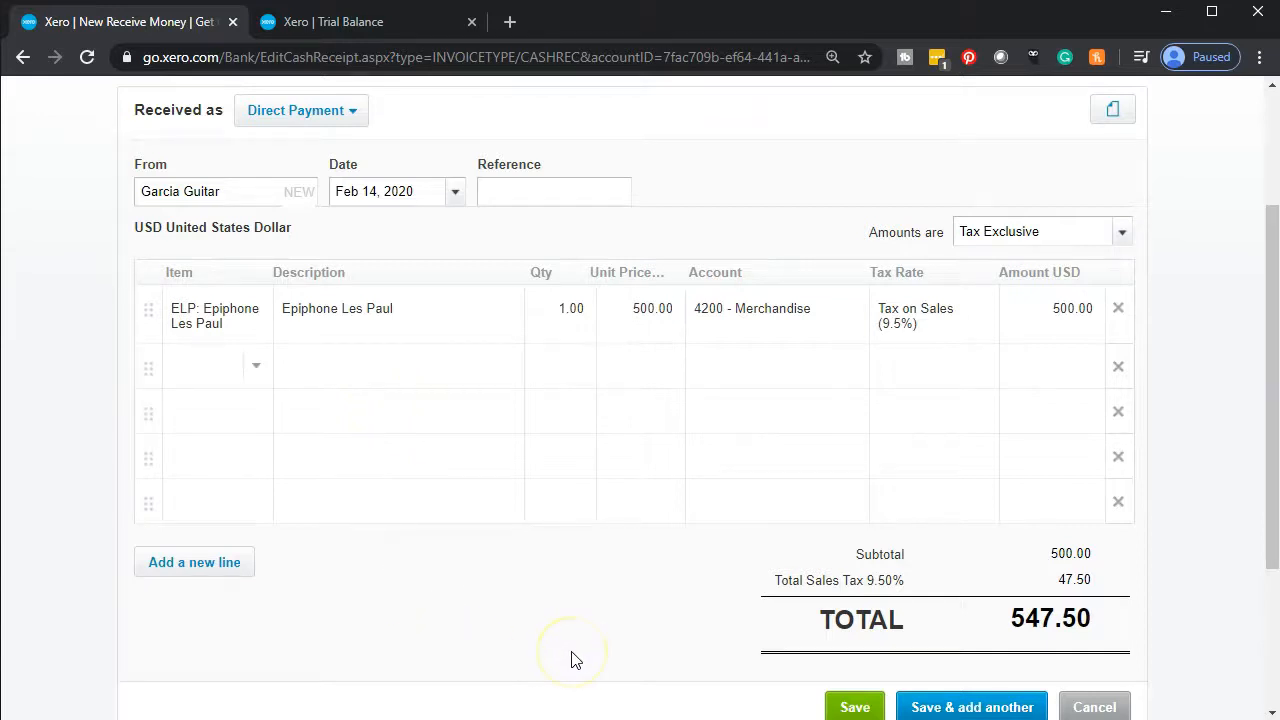
Check the subtotal, sales tax and total, and save the Receive Money transaction
scroll(575, 660, down, 1)
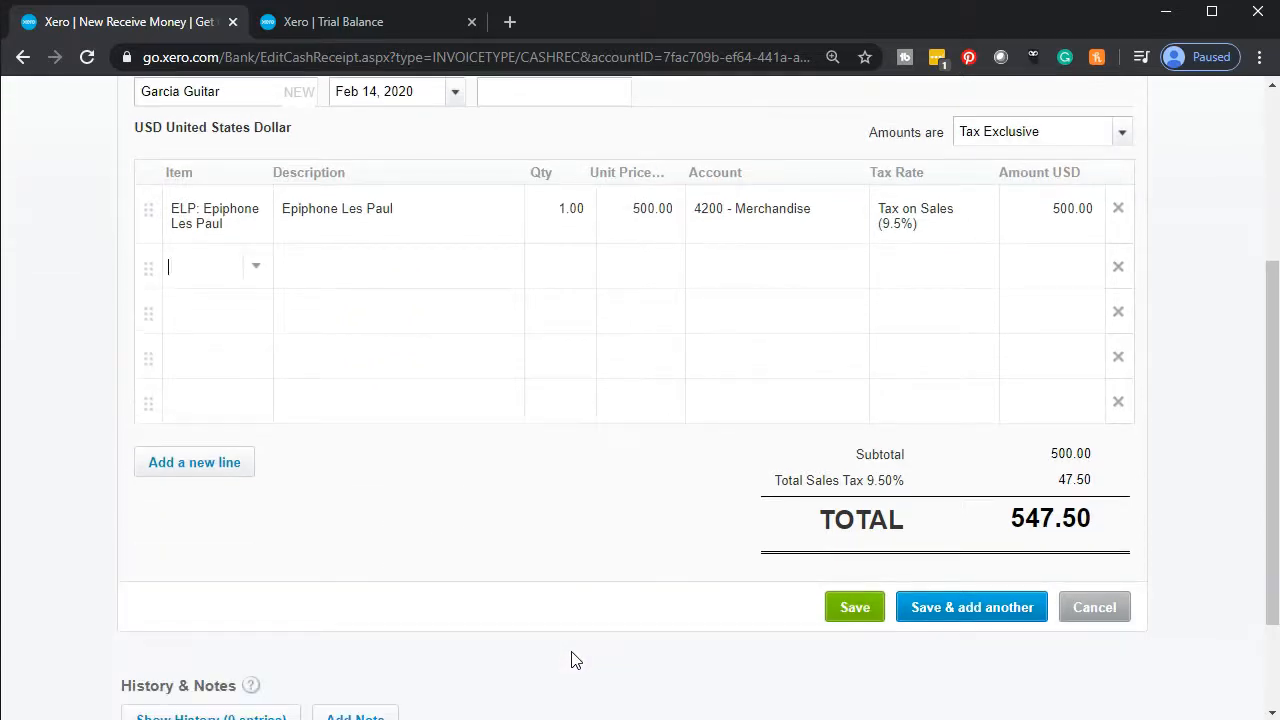
key(ctrl+plus)
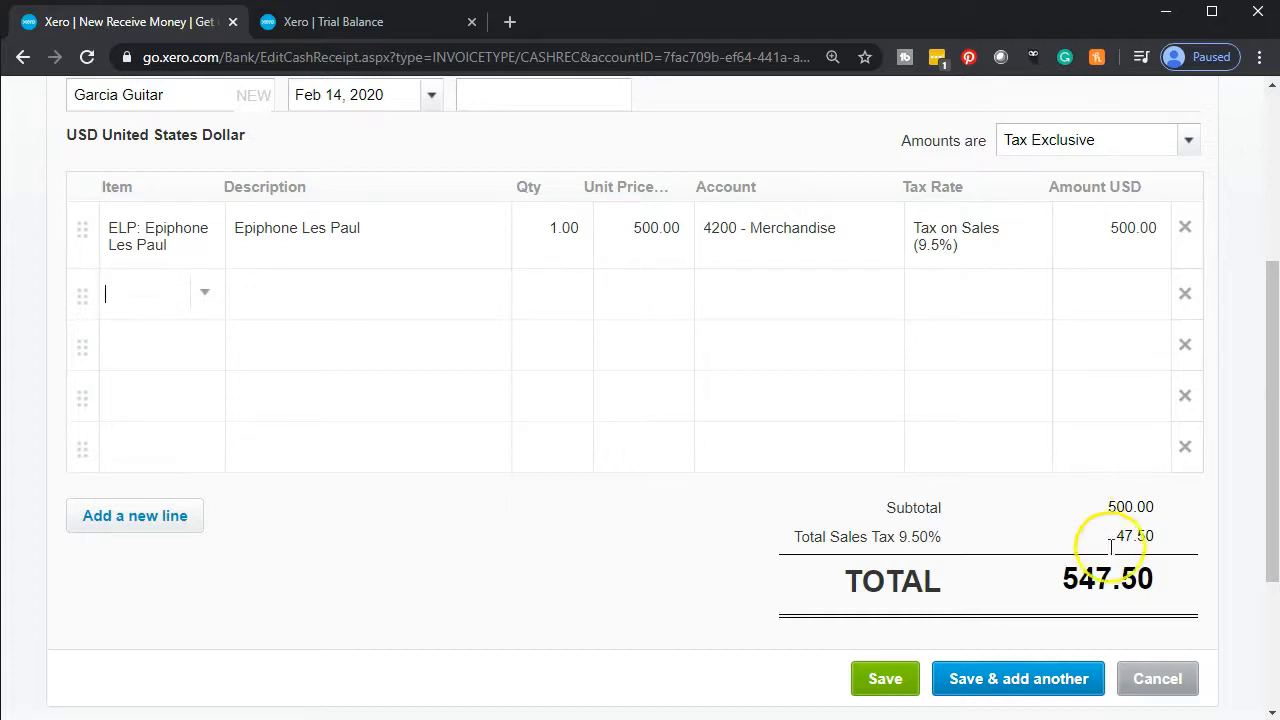
click(887, 679)
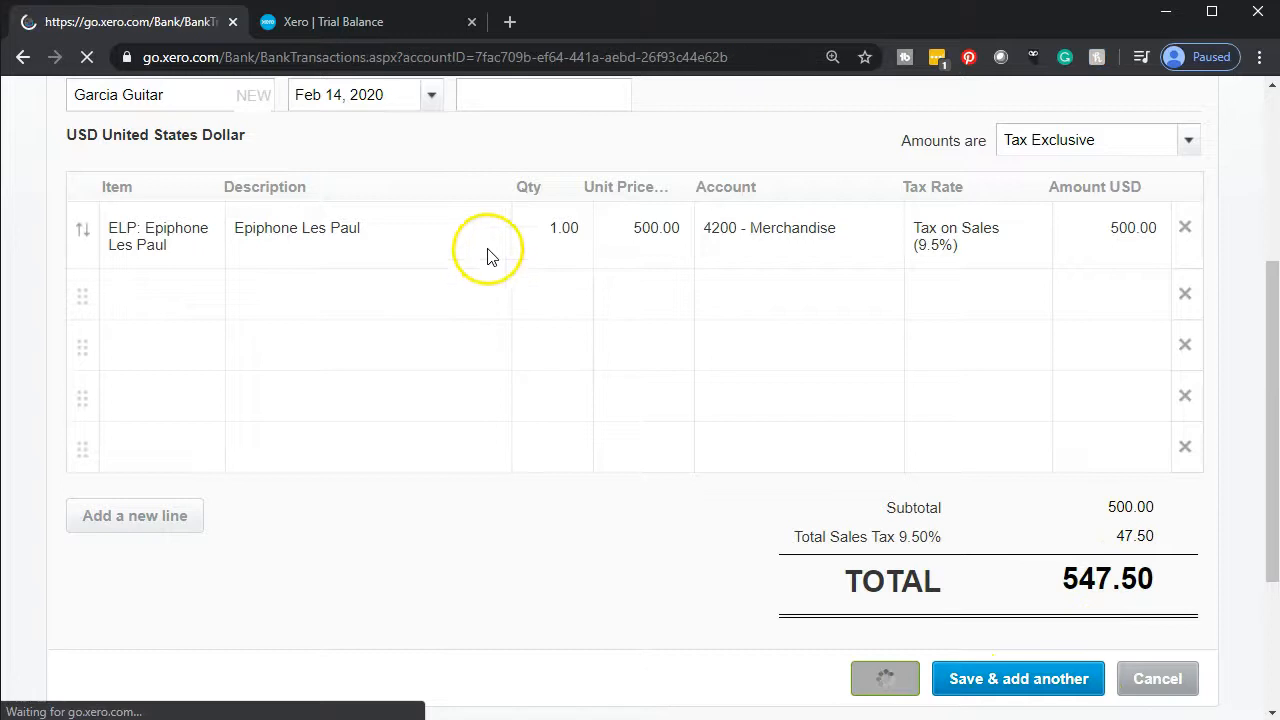
Return to the Trial Balance report as of Feb 29, 2020 and update it to include the saved transaction
click(378, 30)
scroll(531, 523, up, 10)
scroll(533, 523, up, 2)
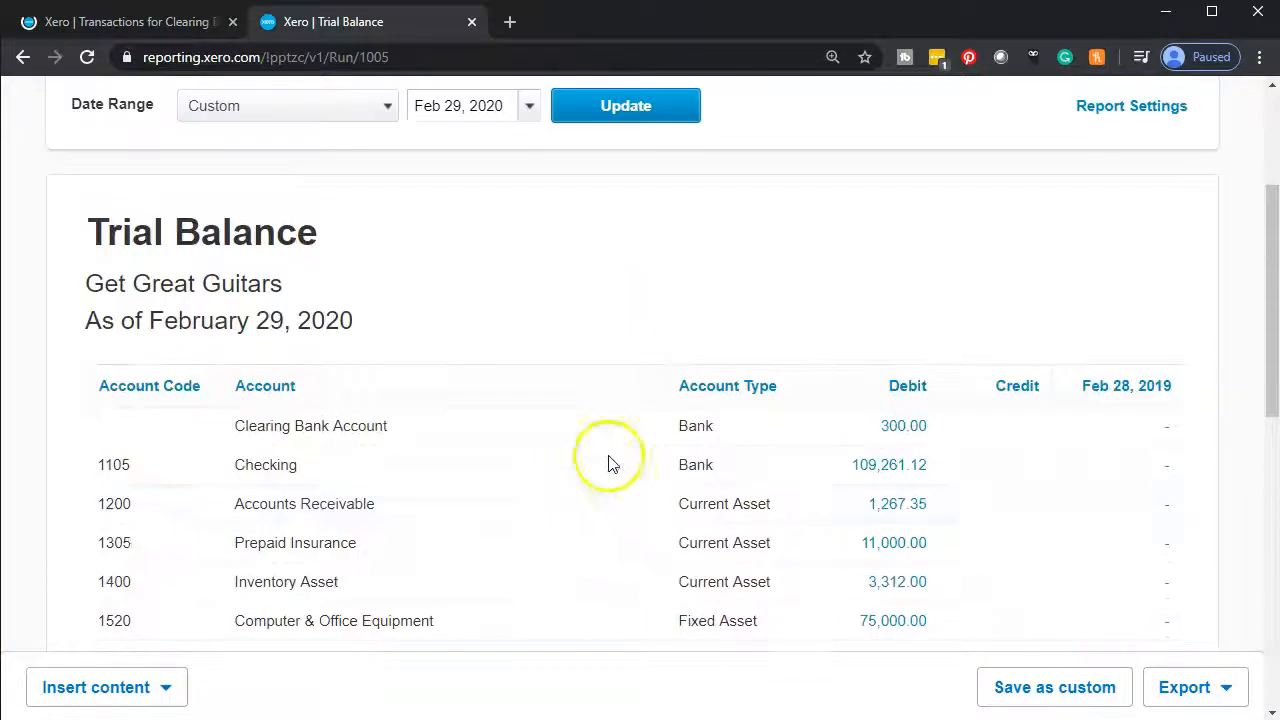
click(650, 110)
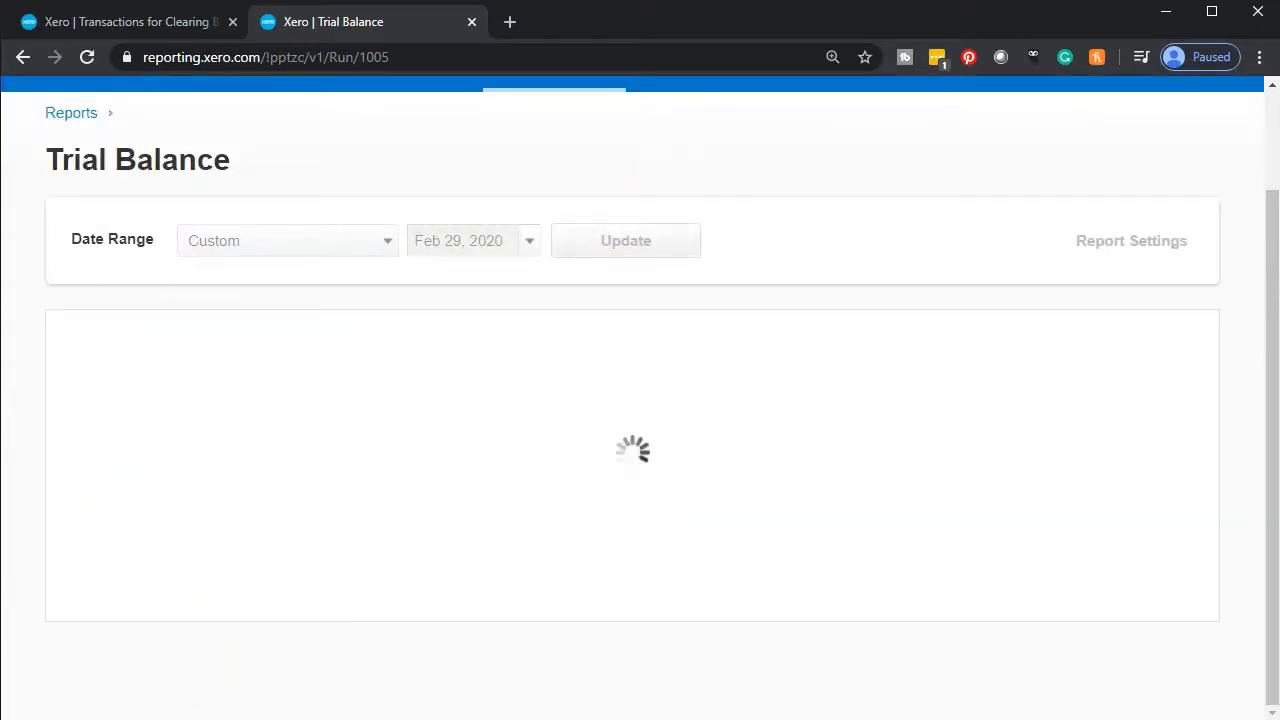
Open the Clearing Bank Account's transactions from its Trial Balance amount, review the entries through Feb 29, 2020, and return to the report
scroll(295, 540, down, 1)
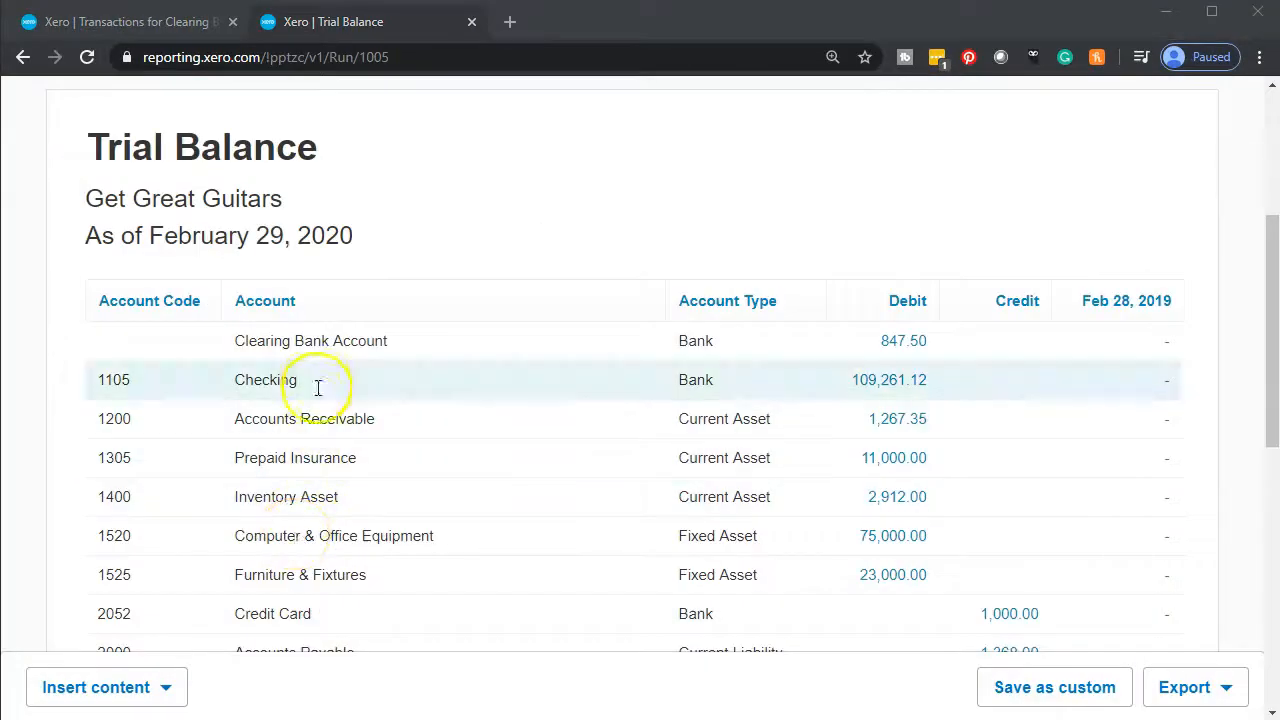
click(886, 346)
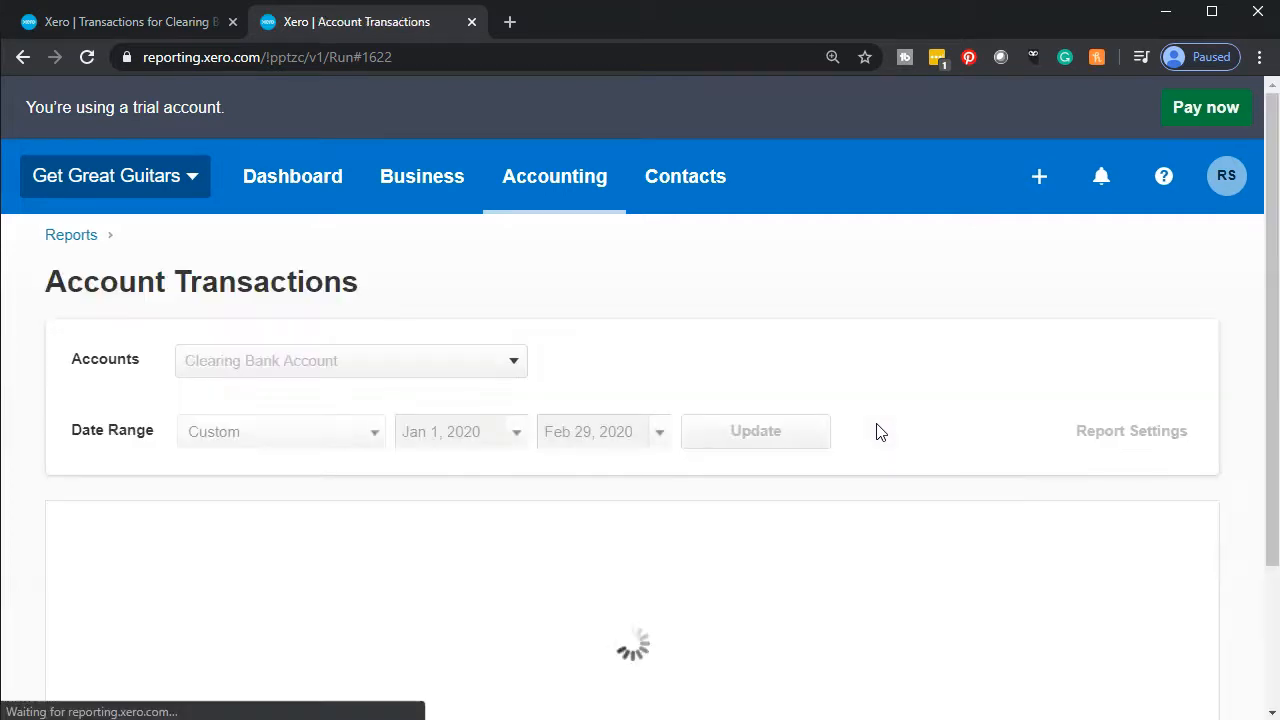
scroll(876, 432, down, 6)
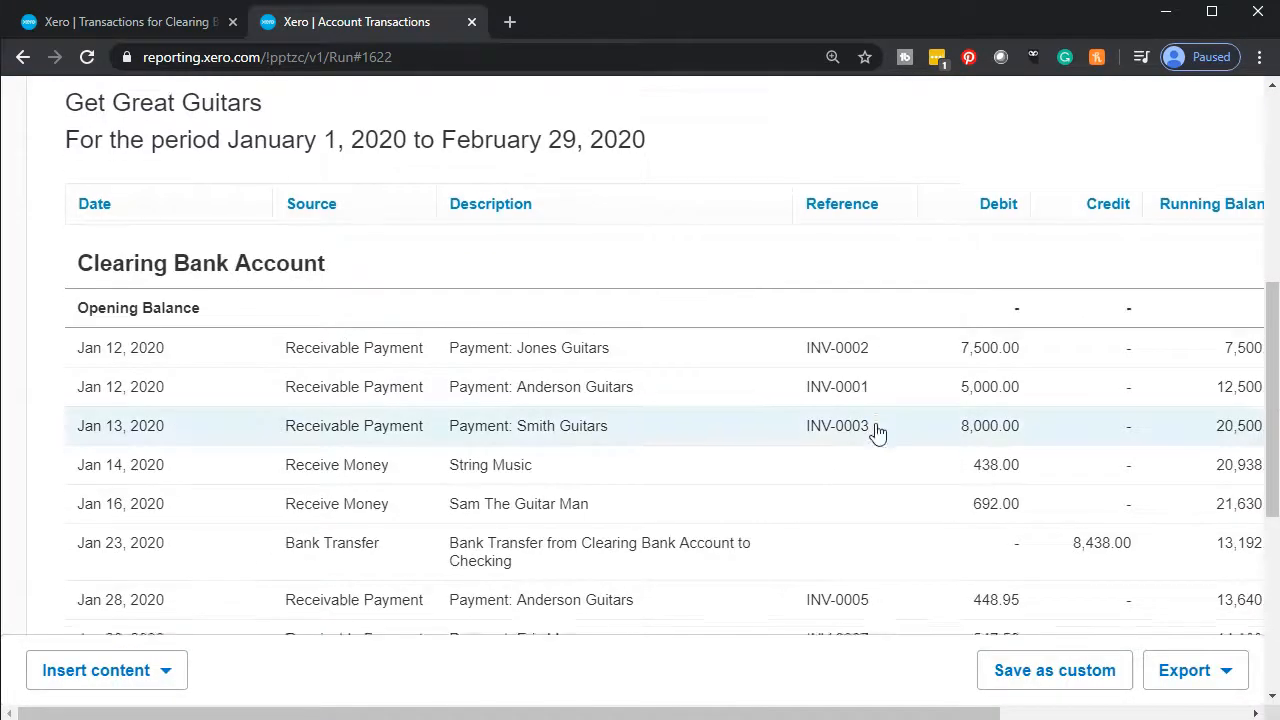
scroll(876, 432, down, 4)
click(947, 430)
scroll(817, 443, up, 5)
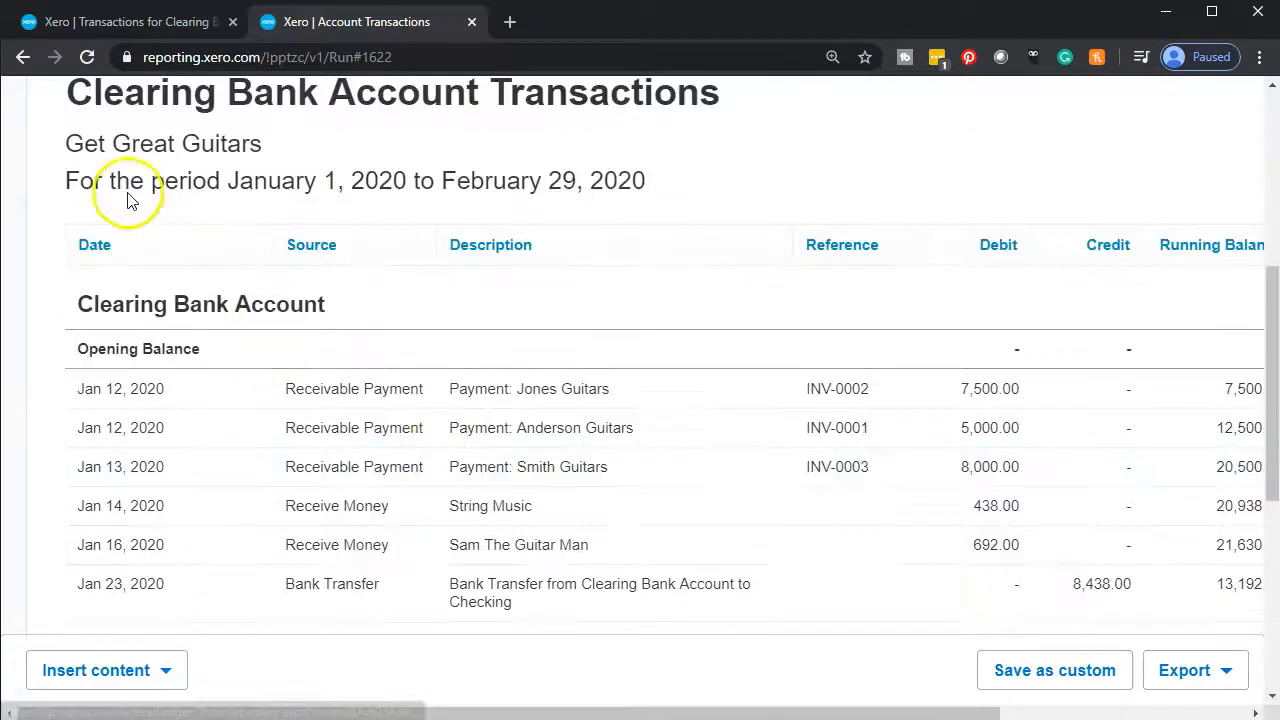
click(23, 57)
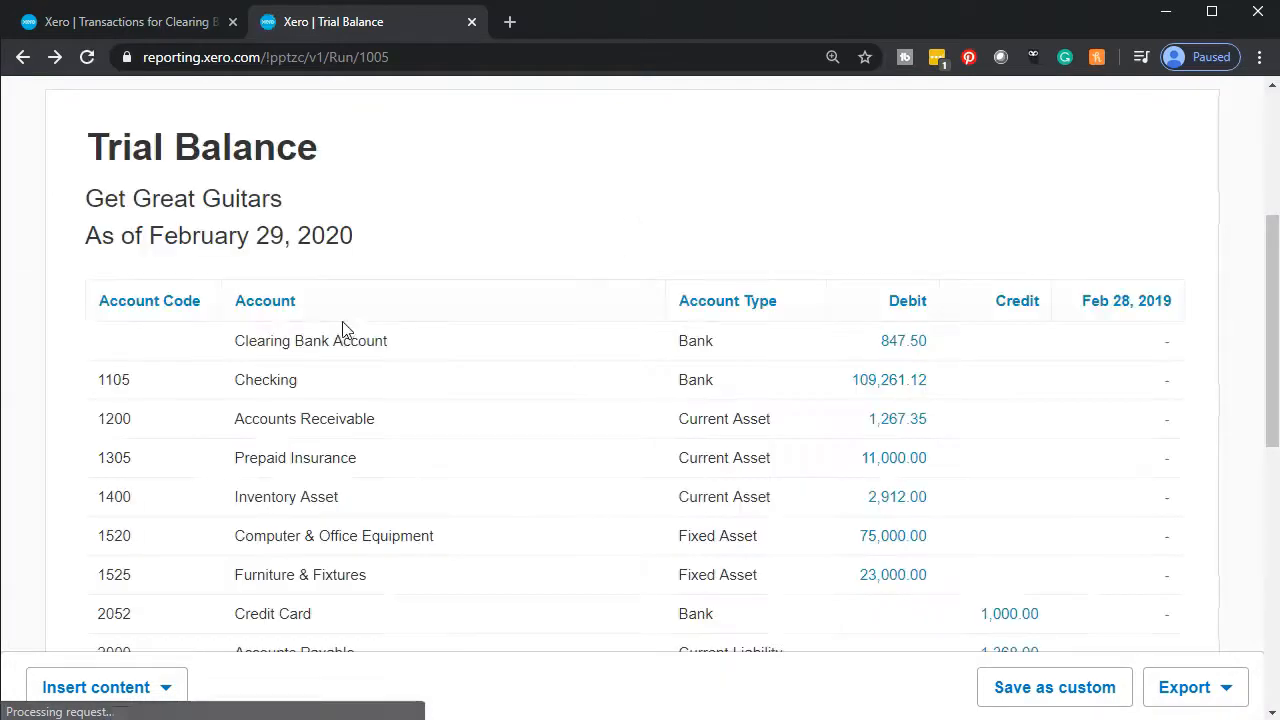
Open the Merchandise sales account's transactions from the Trial Balance, examine the Garcia Guitar entry, and return to the report
scroll(342, 330, down, 7)
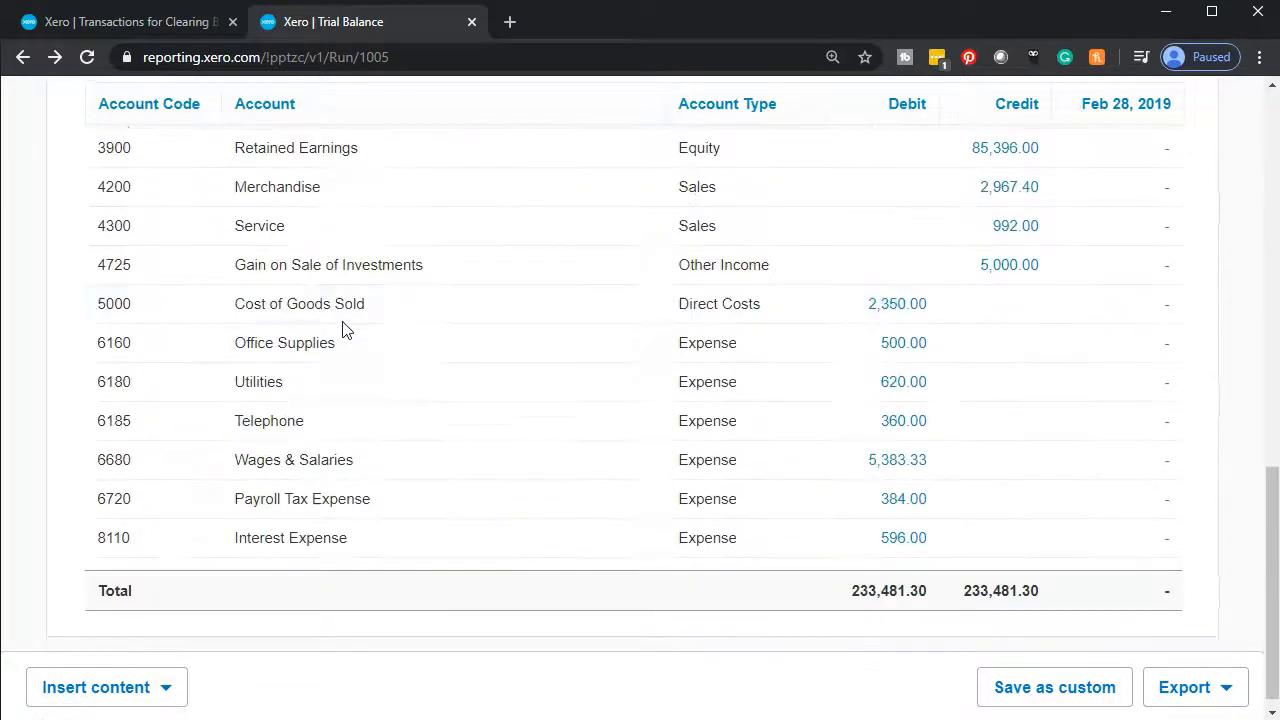
scroll(342, 330, up, 2)
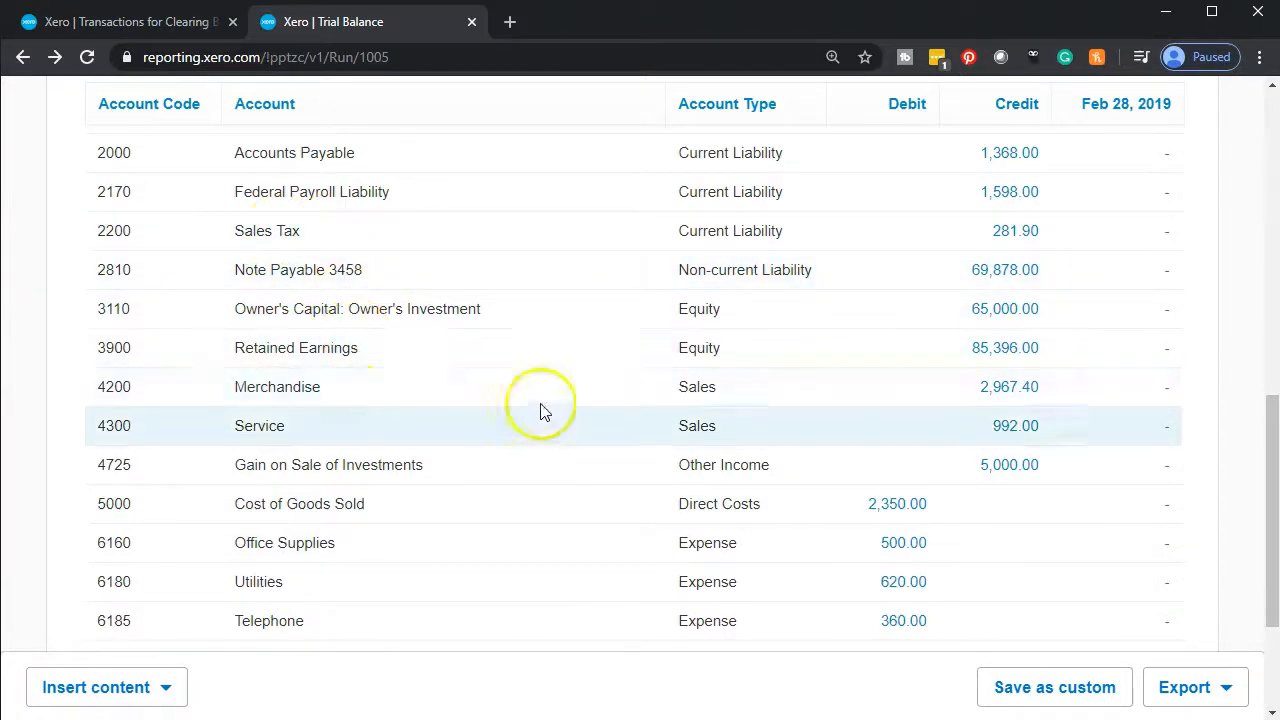
click(996, 400)
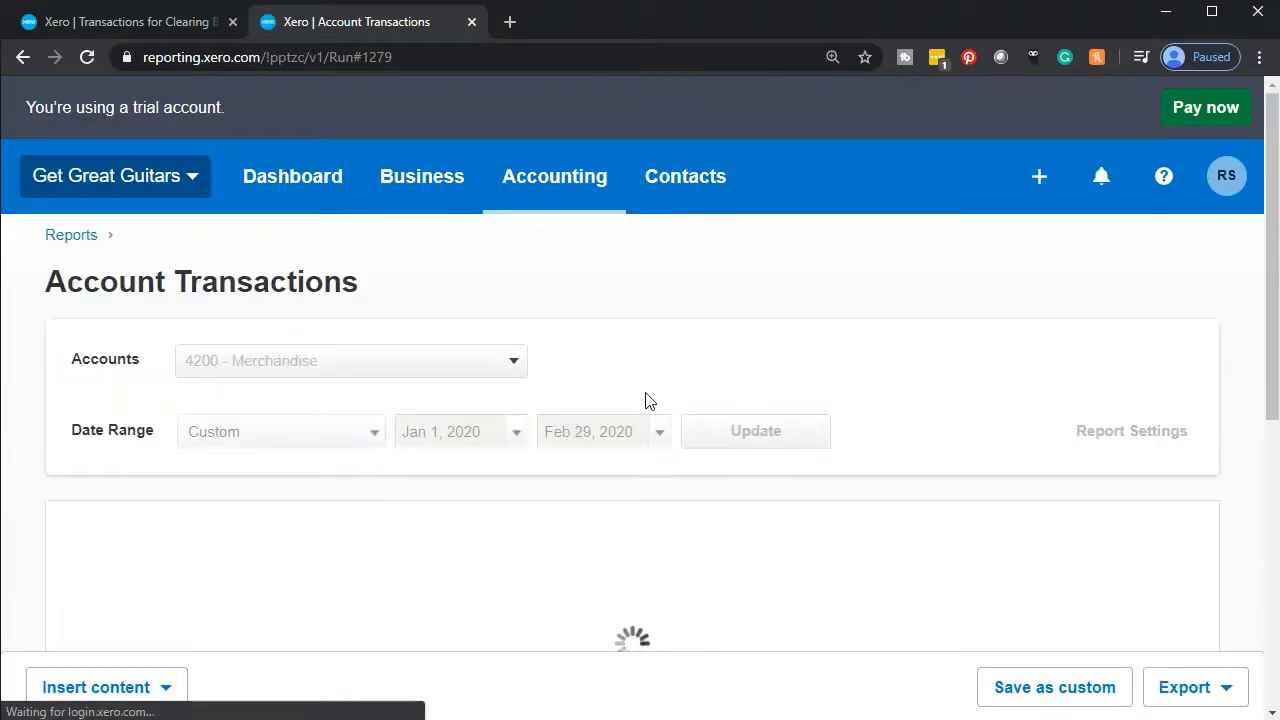
scroll(645, 400, down, 1)
scroll(645, 400, down, 5)
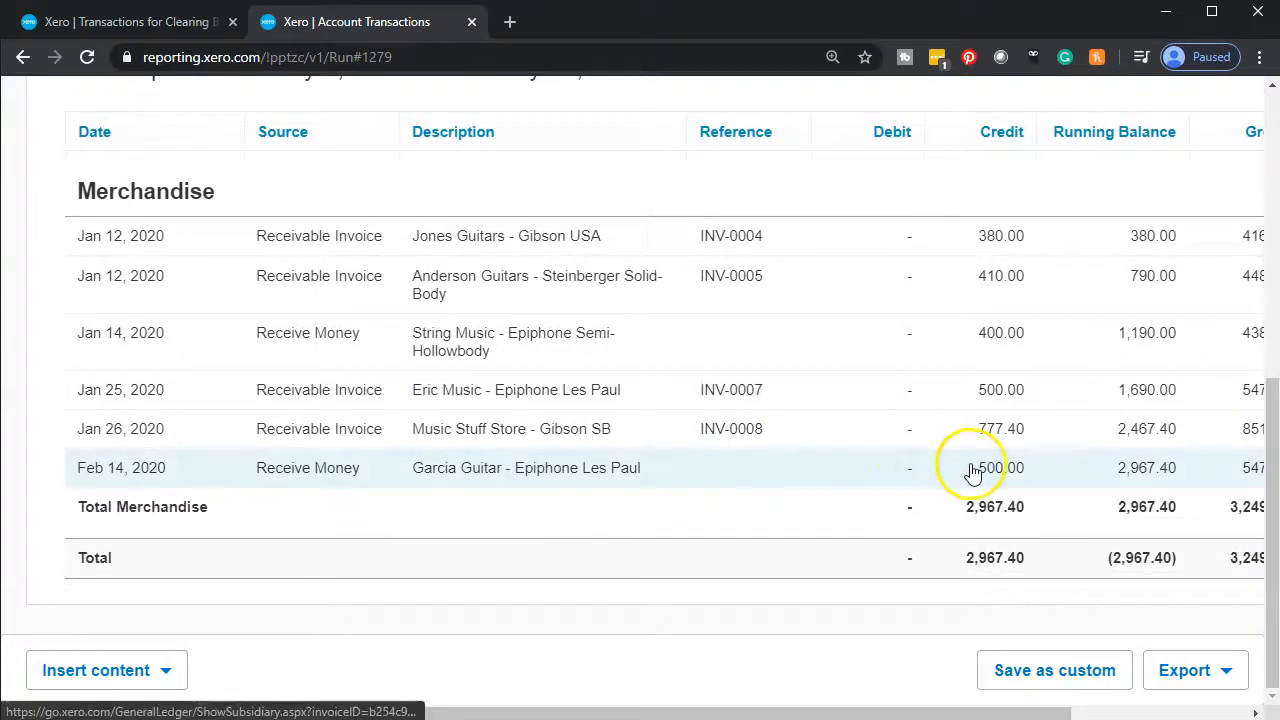
scroll(580, 503, up, 6)
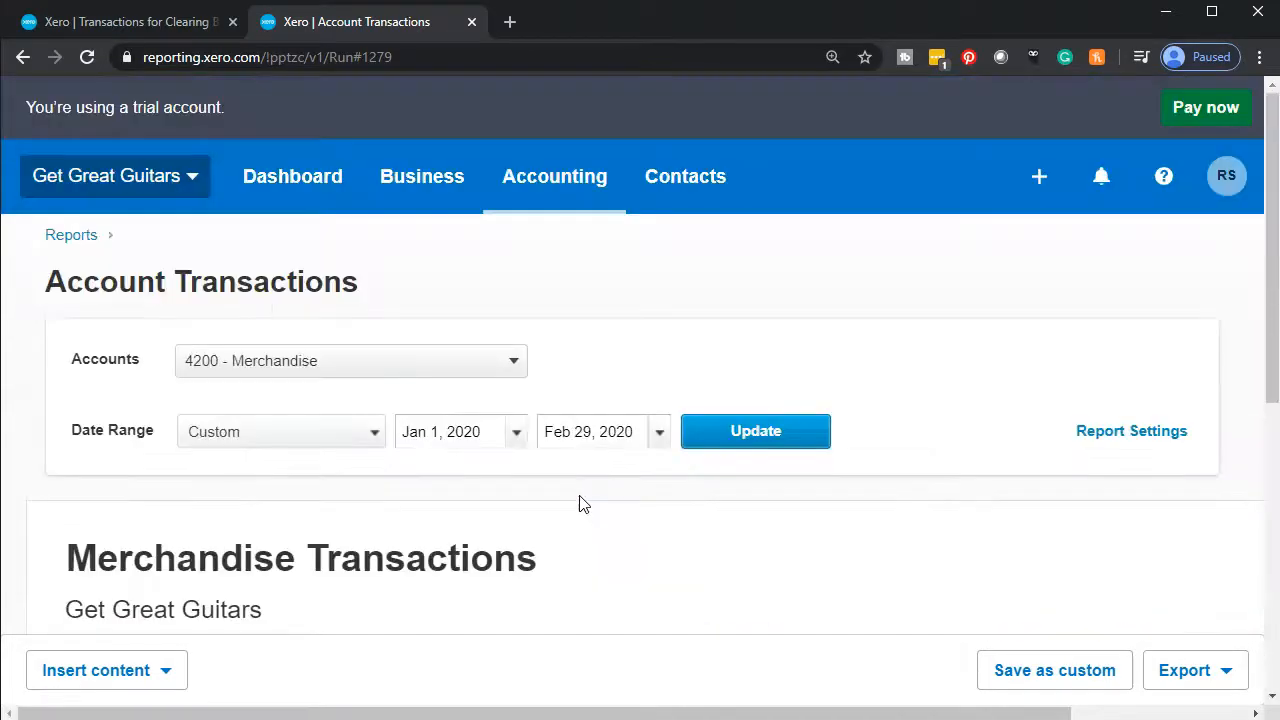
click(24, 58)
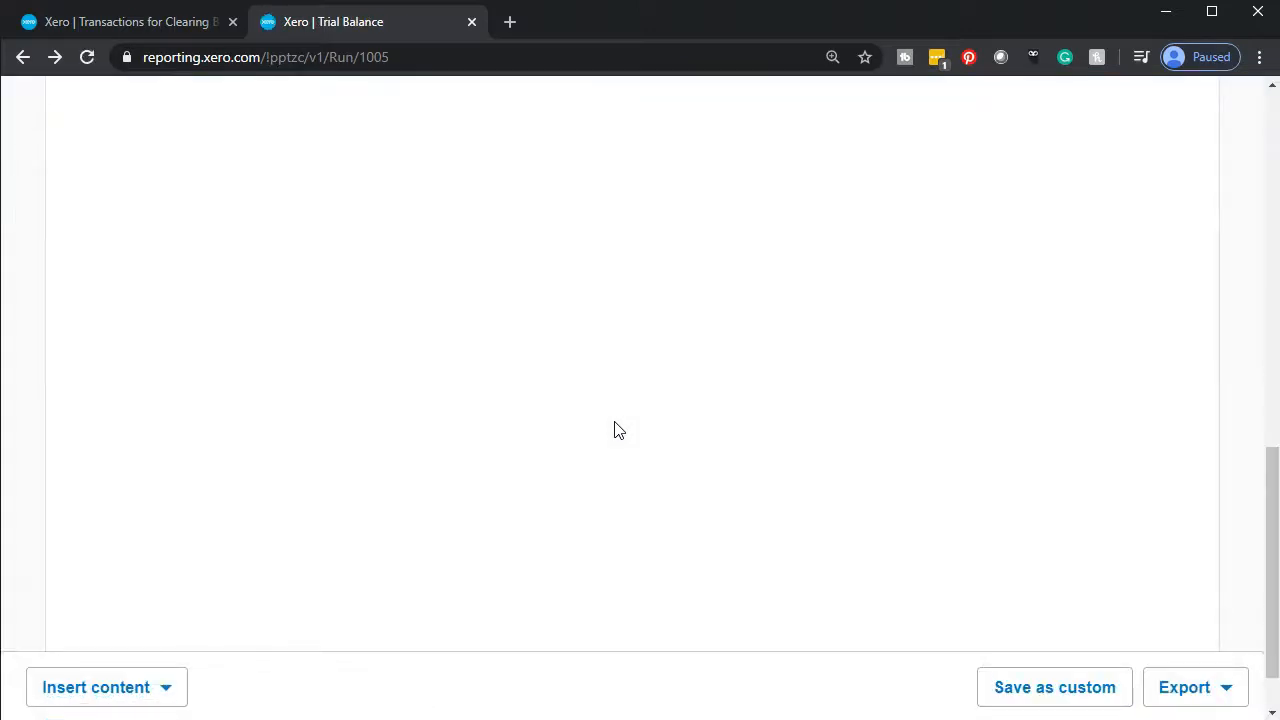
Open the Inventory Asset account's transactions, examine the Garcia Guitar entry dated Feb 14, 2020, and return to the Trial Balance
scroll(615, 430, up, 3)
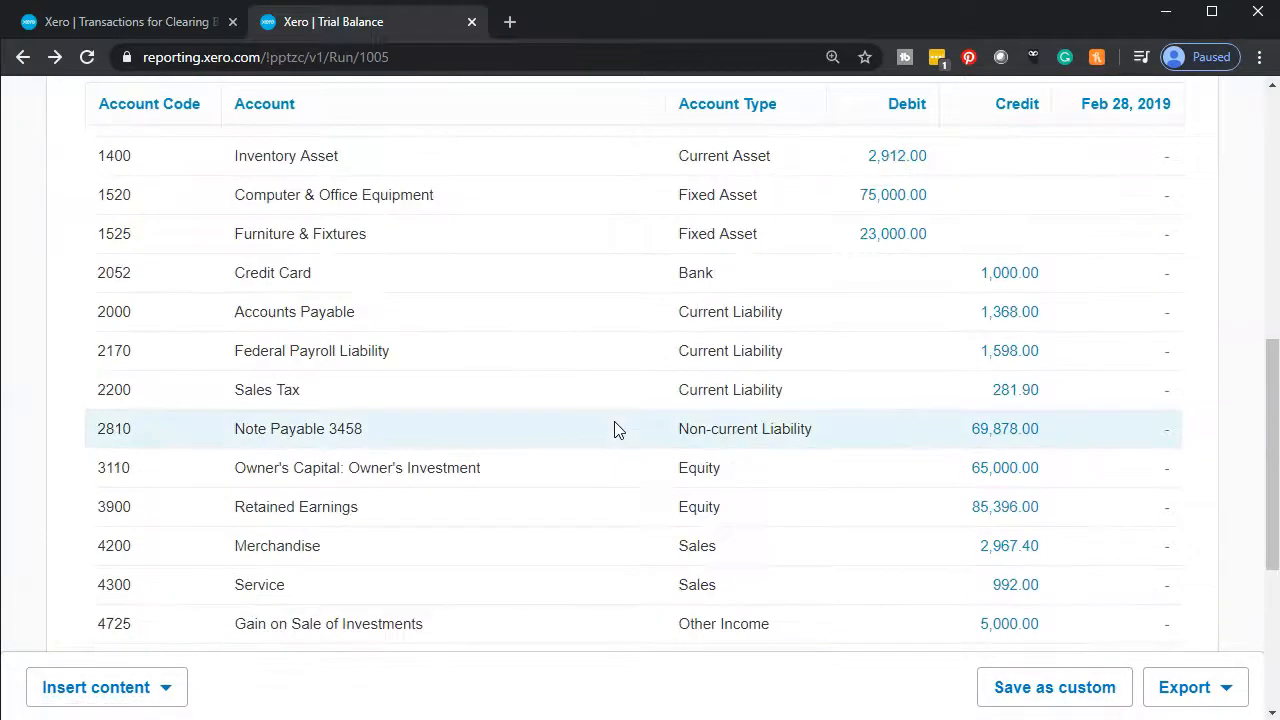
scroll(615, 430, up, 1)
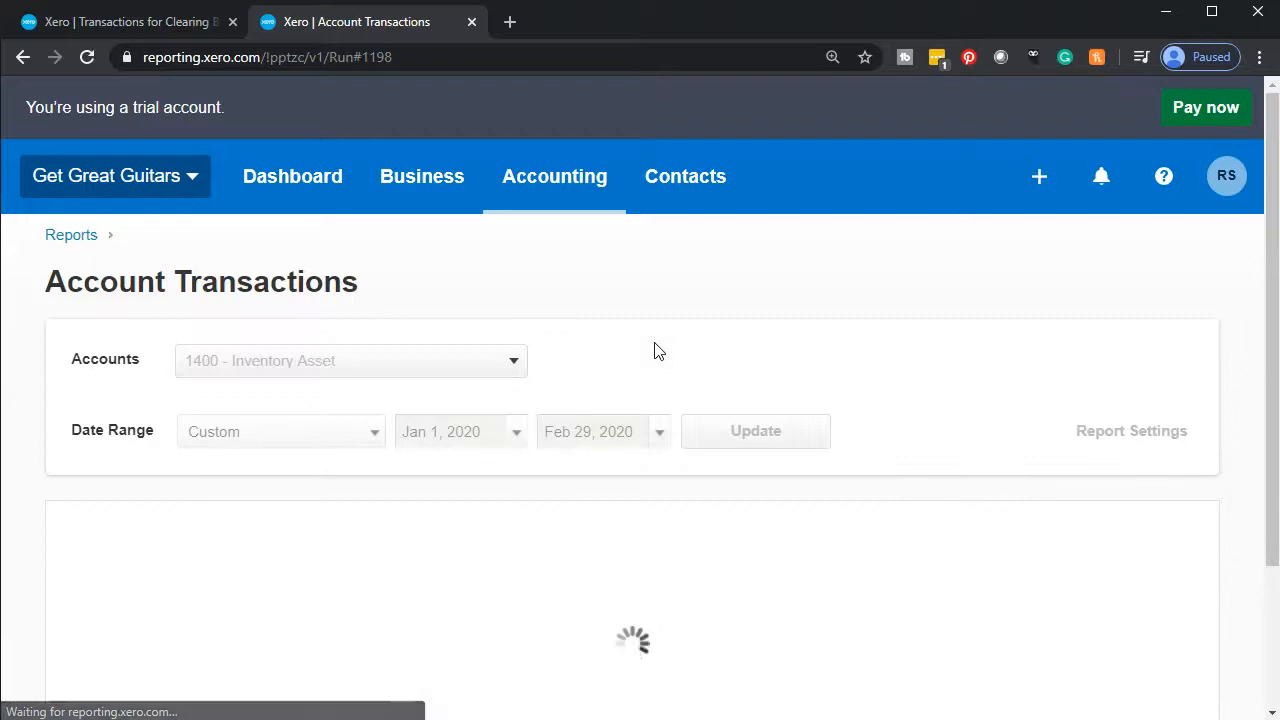
scroll(658, 351, down, 8)
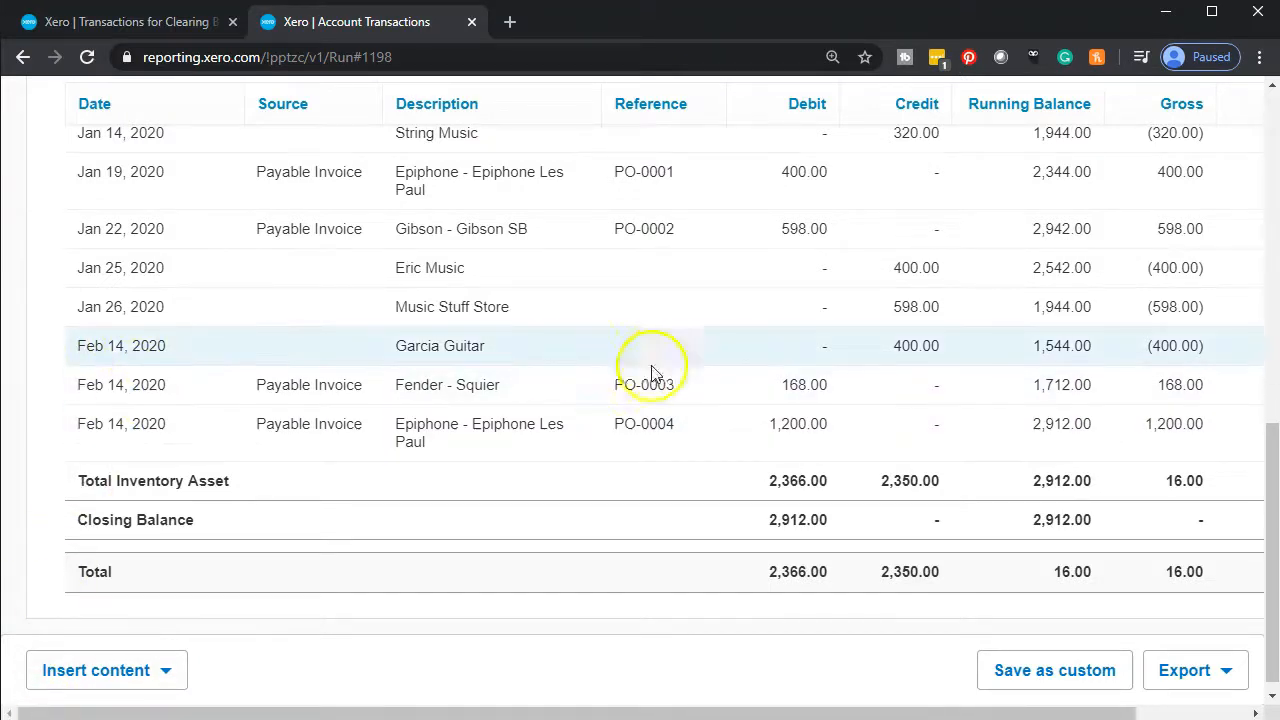
scroll(294, 480, up, 10)
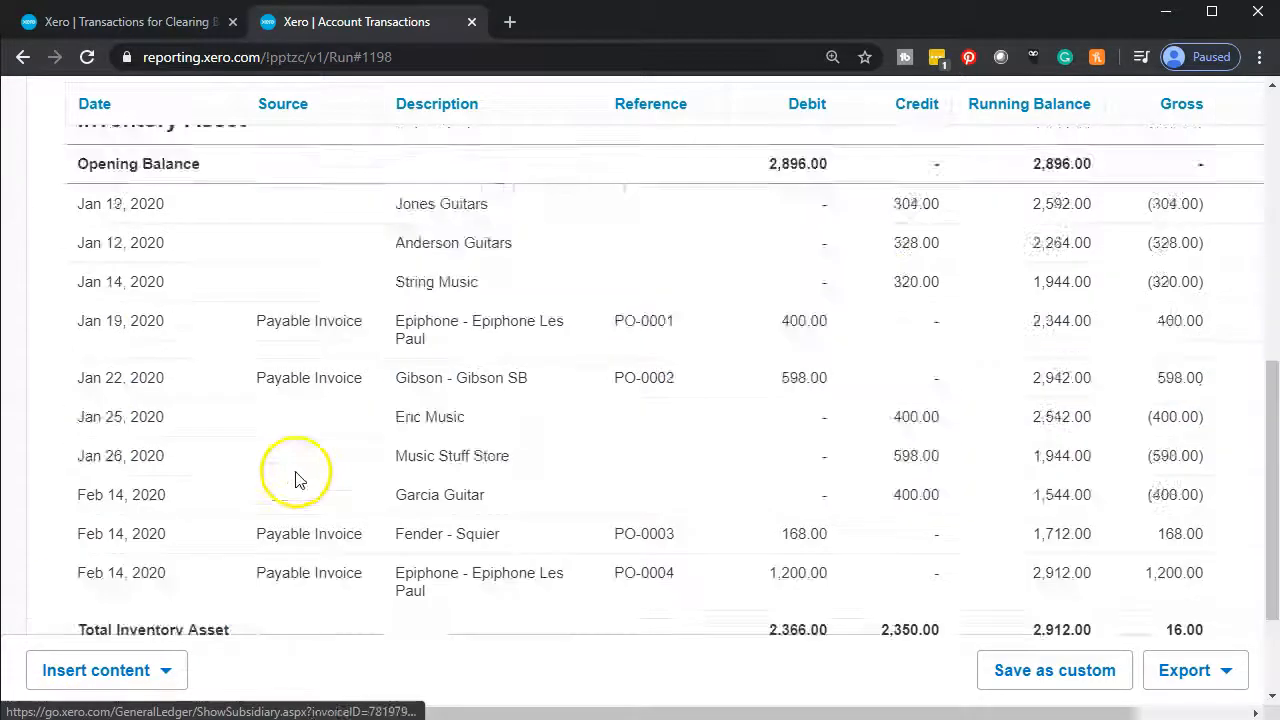
click(23, 57)
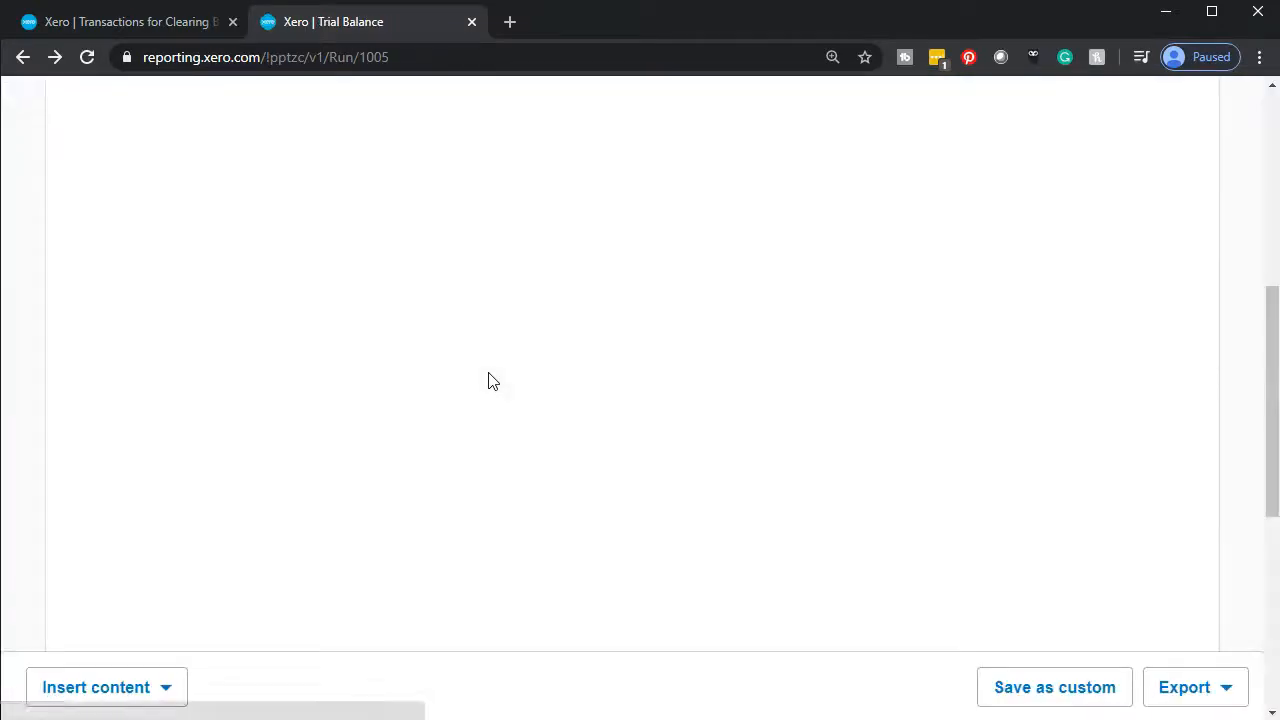
Open the Cost of Goods Sold account's transactions, examine the Garcia Guitar entry, and return to the Trial Balance
scroll(490, 380, down, 2)
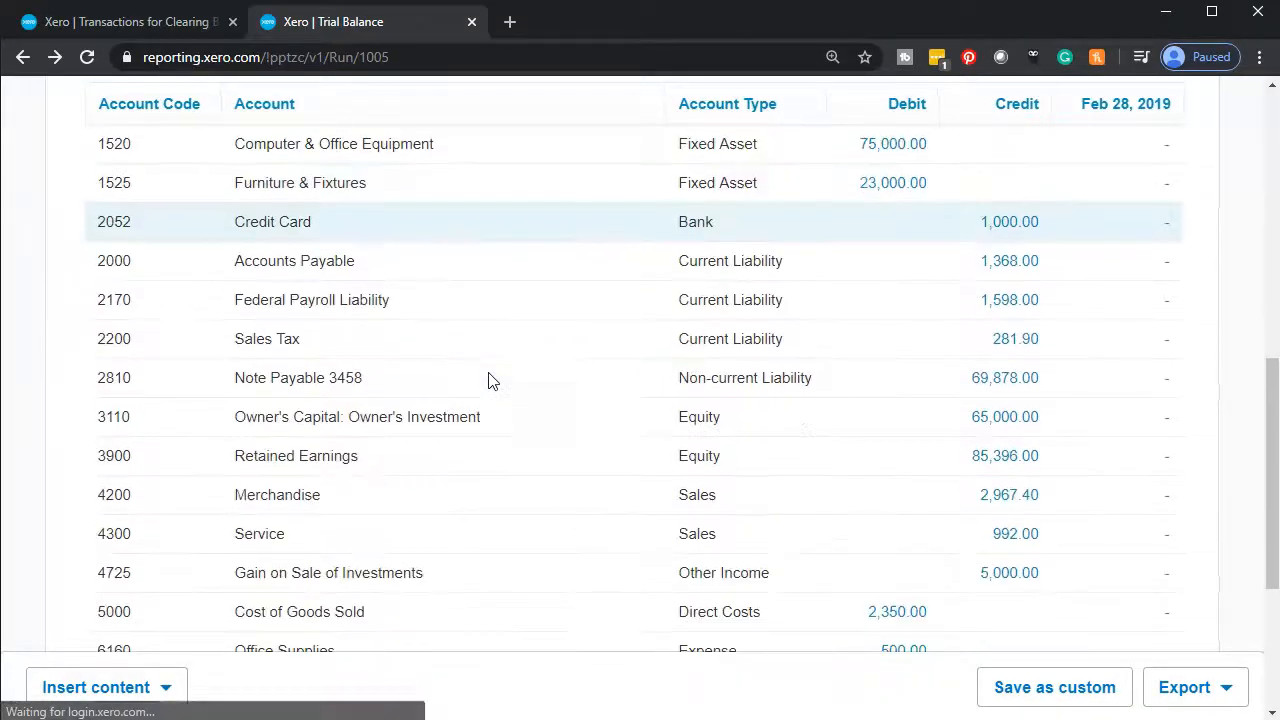
scroll(490, 380, down, 1)
scroll(490, 380, down, 1)
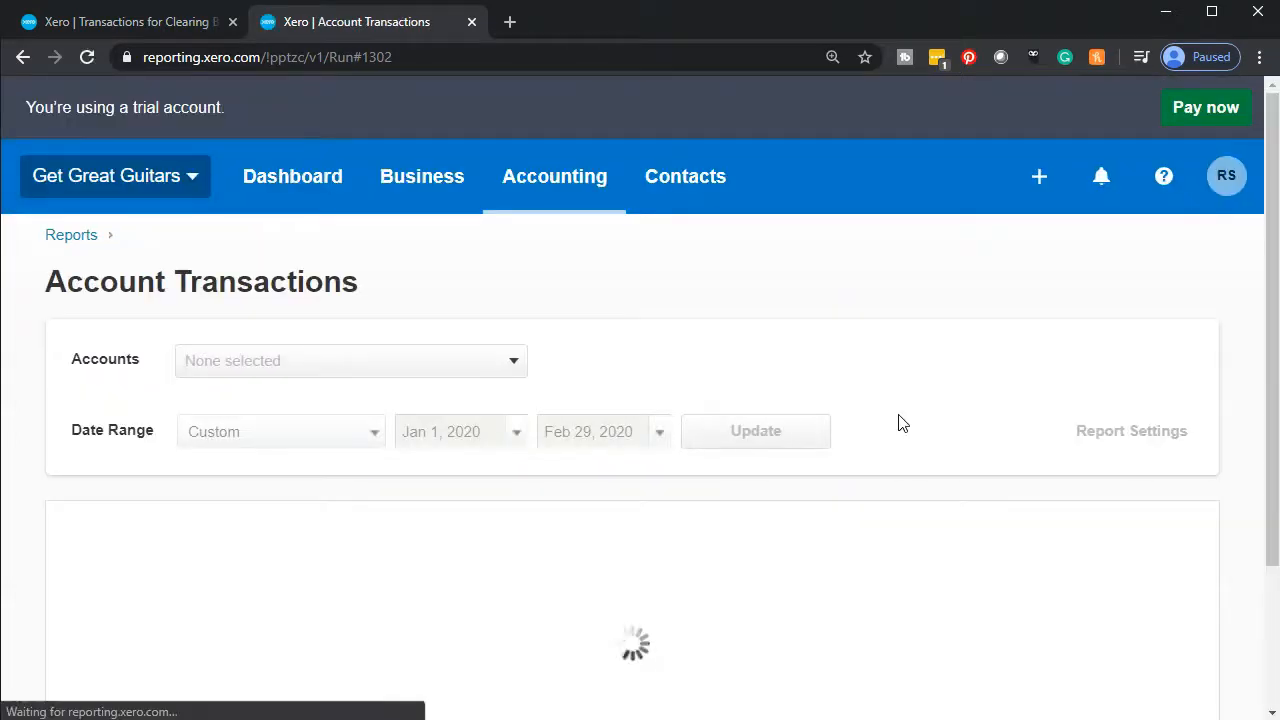
scroll(895, 423, down, 5)
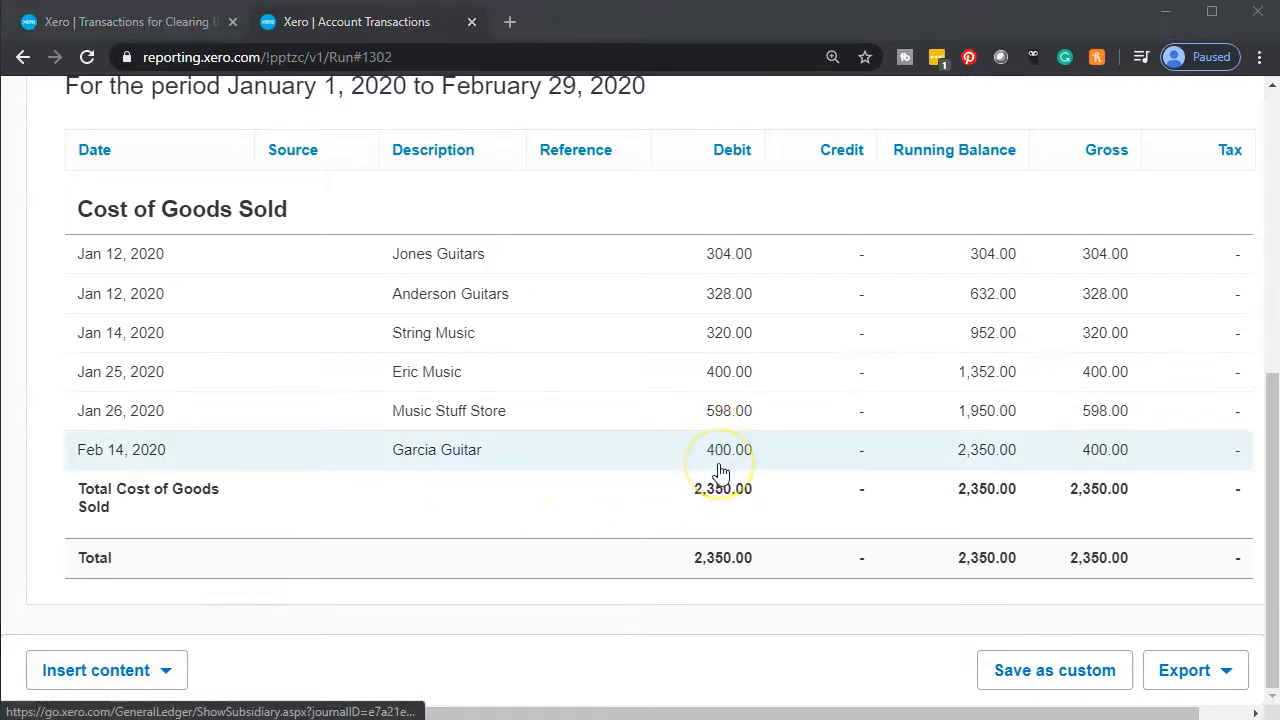
scroll(414, 549, up, 6)
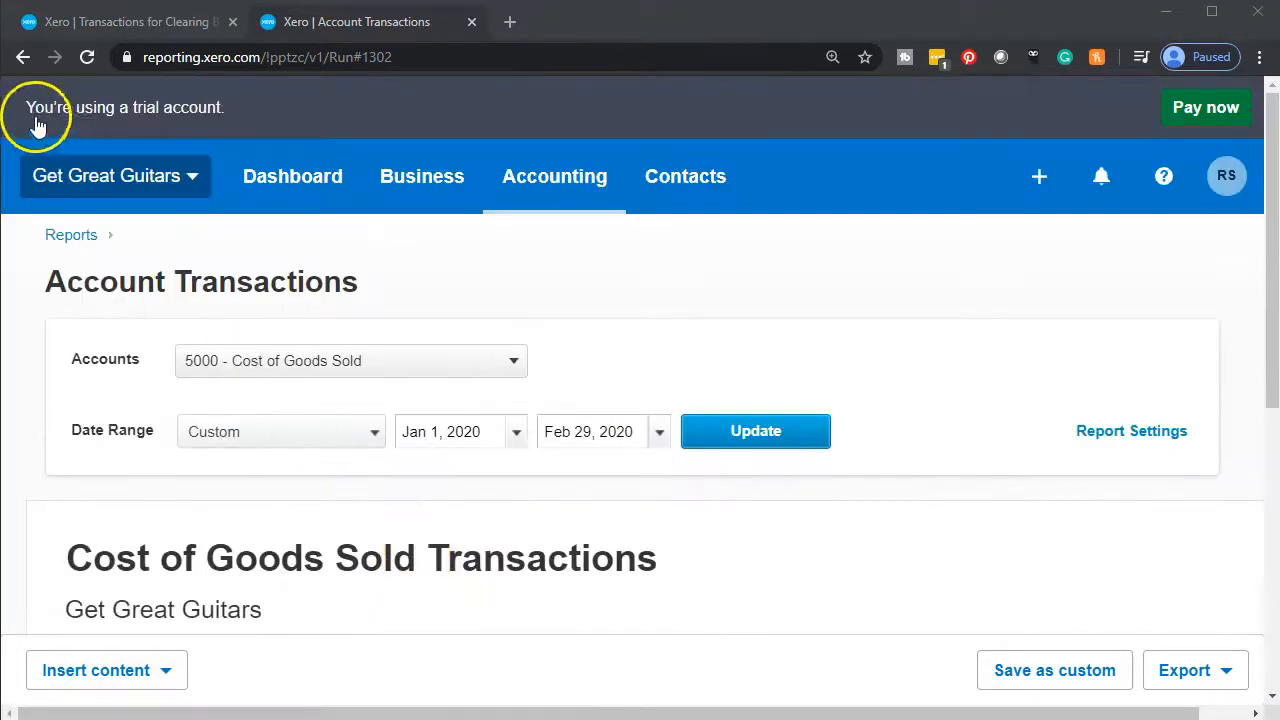
click(23, 57)
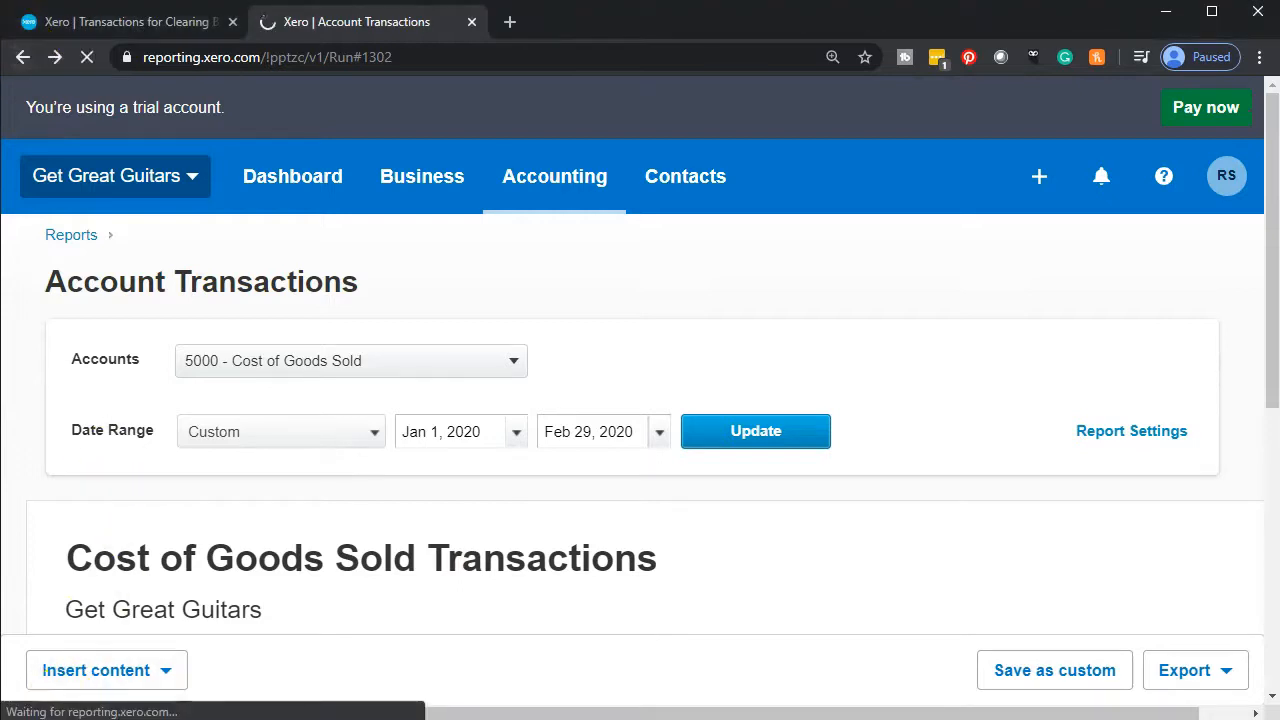
Check the Clearing Bank Account balance on the Trial Balance report to find the amount available for transfer
scroll(343, 490, up, 10)
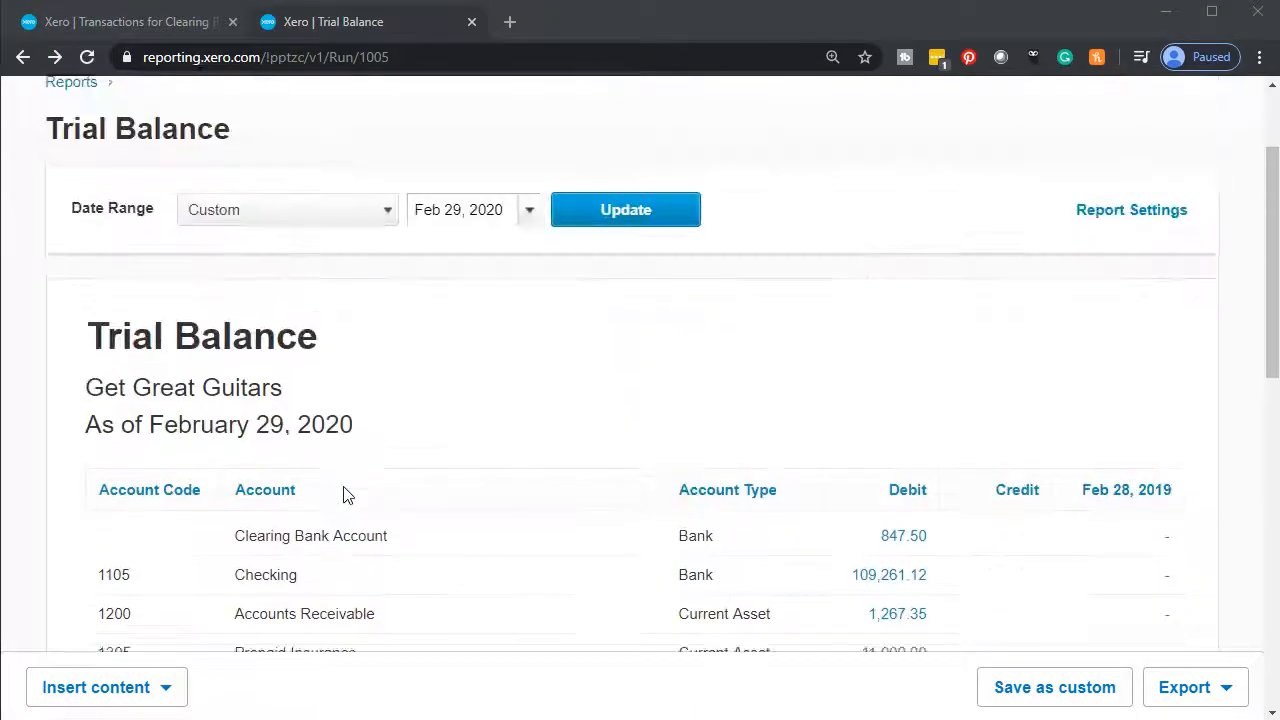
scroll(343, 494, down, 3)
click(422, 440)
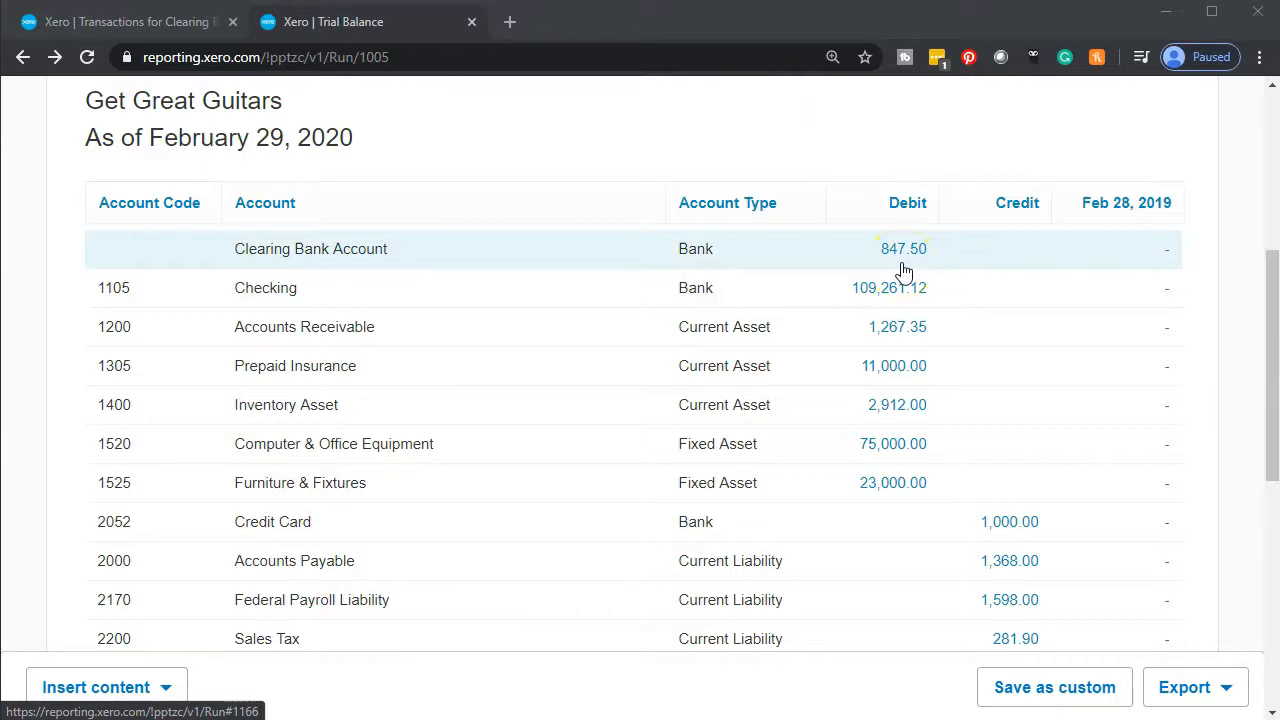
click(665, 482)
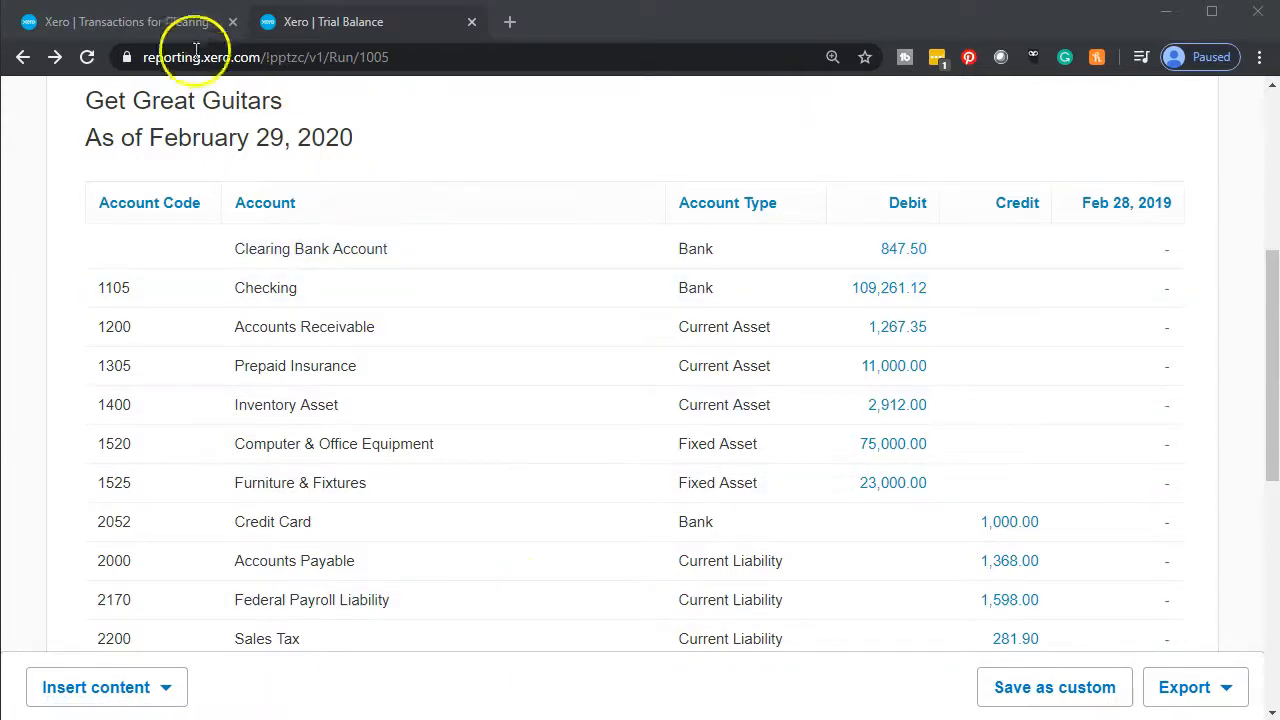
Create and submit a money transfer of 847.5 USD from the Clearing Bank Account to Checking, keeping the date Jan 31, 2020
click(156, 35)
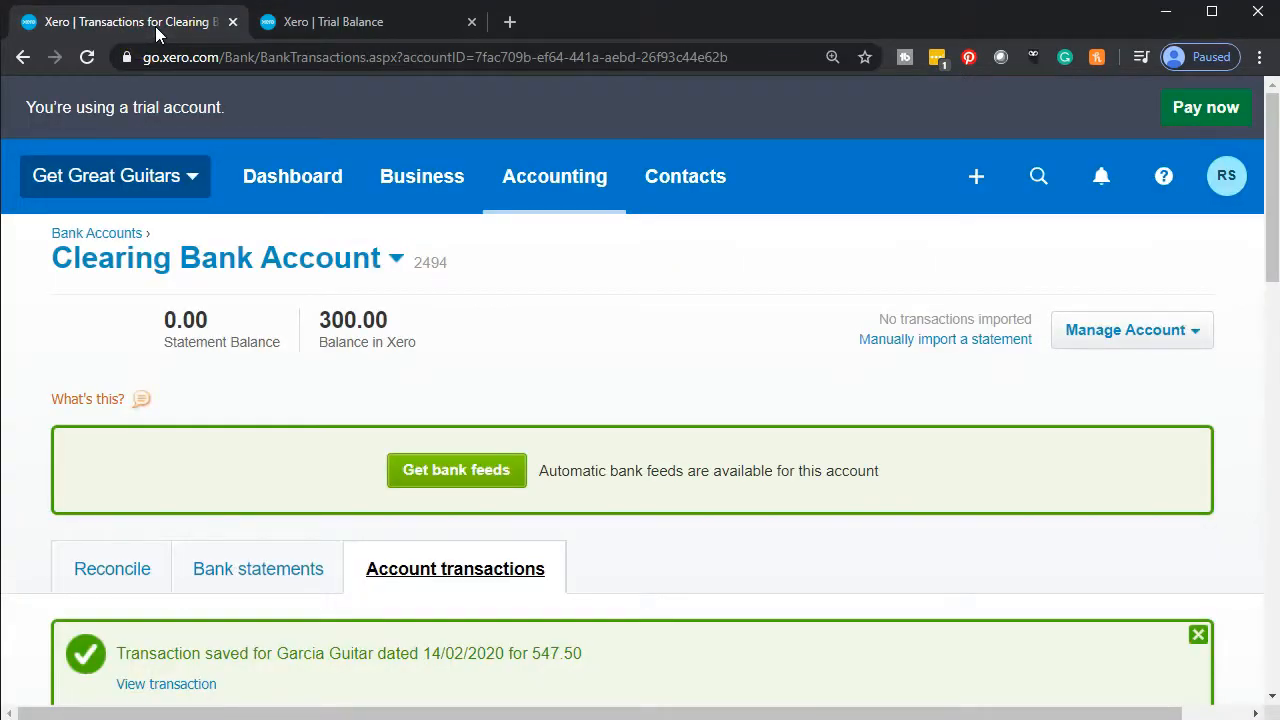
click(350, 201)
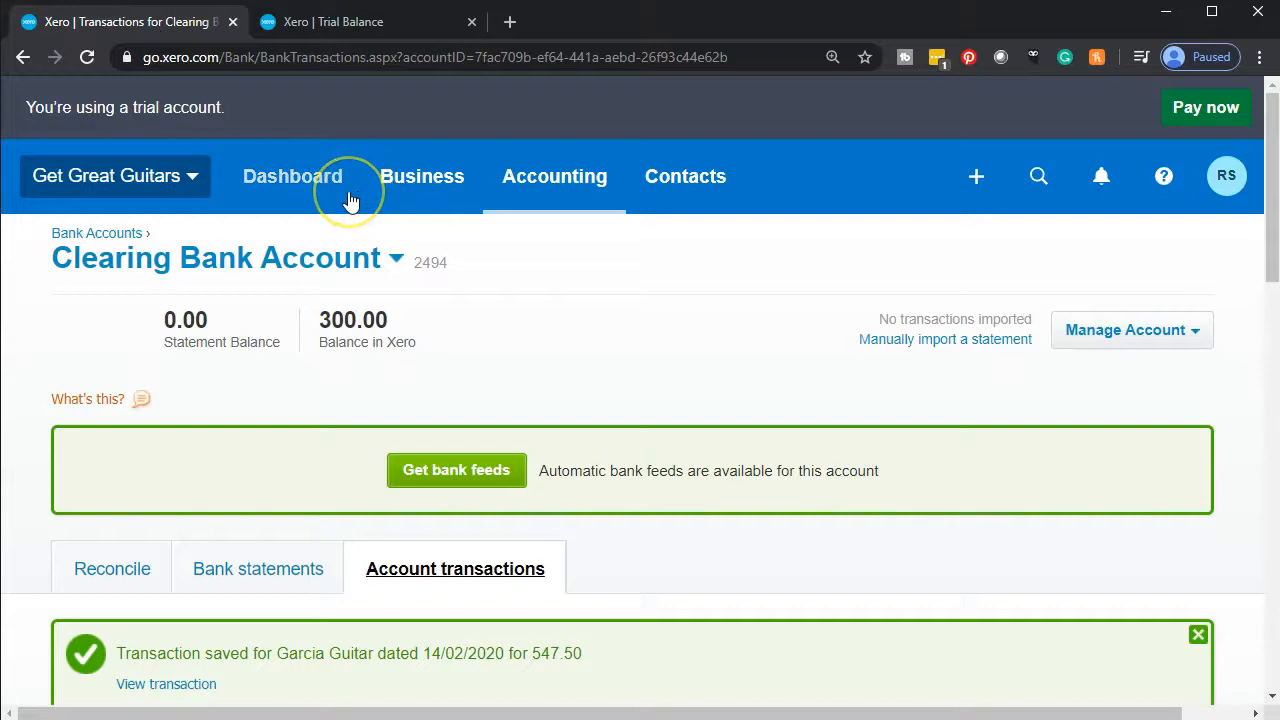
click(977, 180)
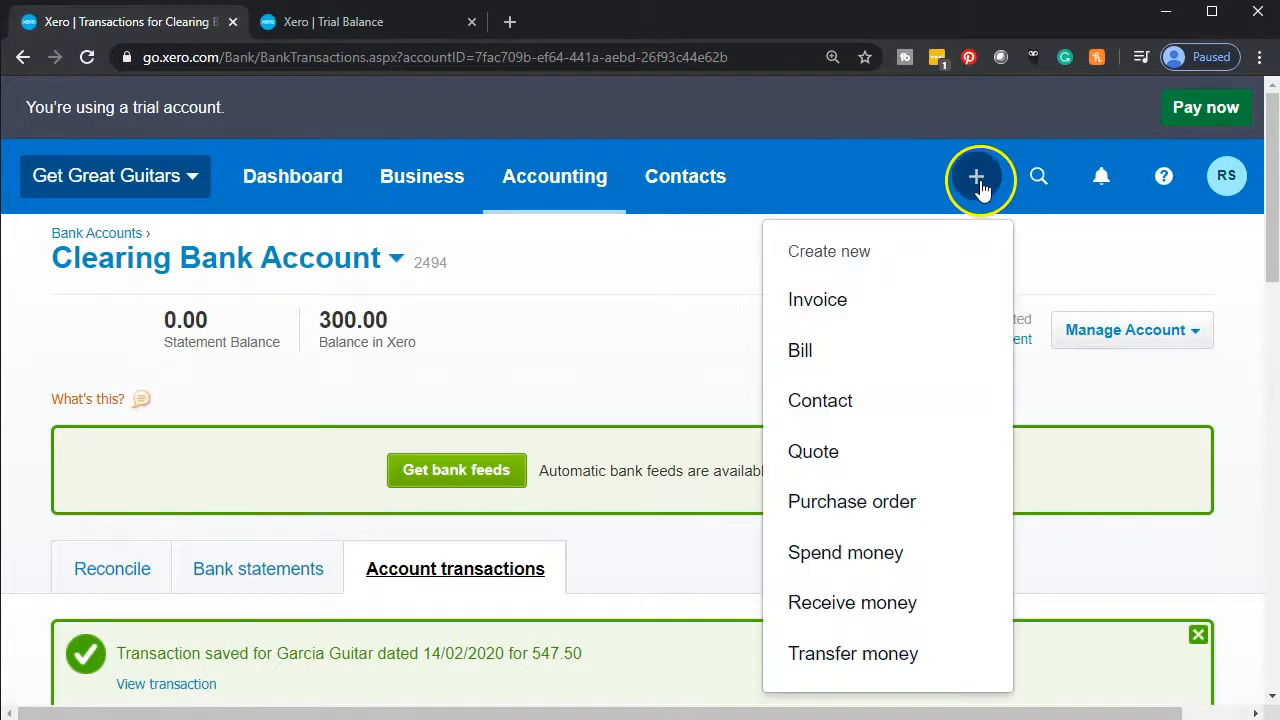
click(893, 655)
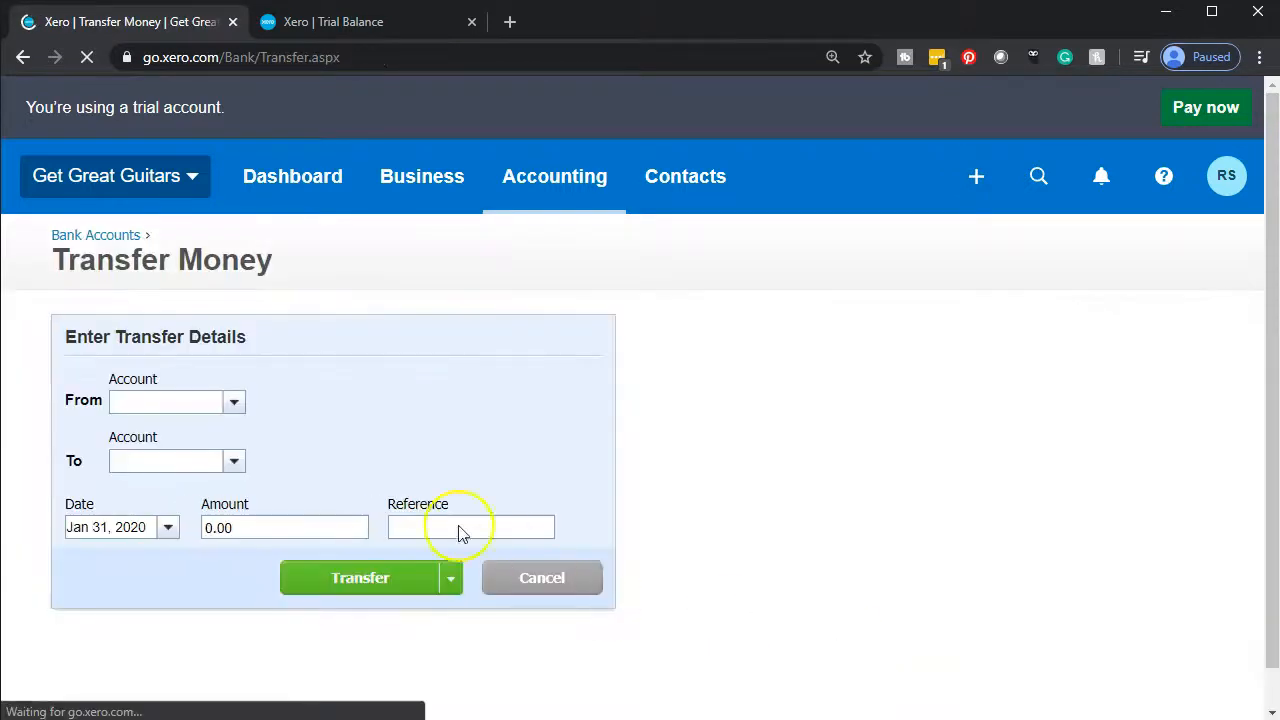
click(233, 404)
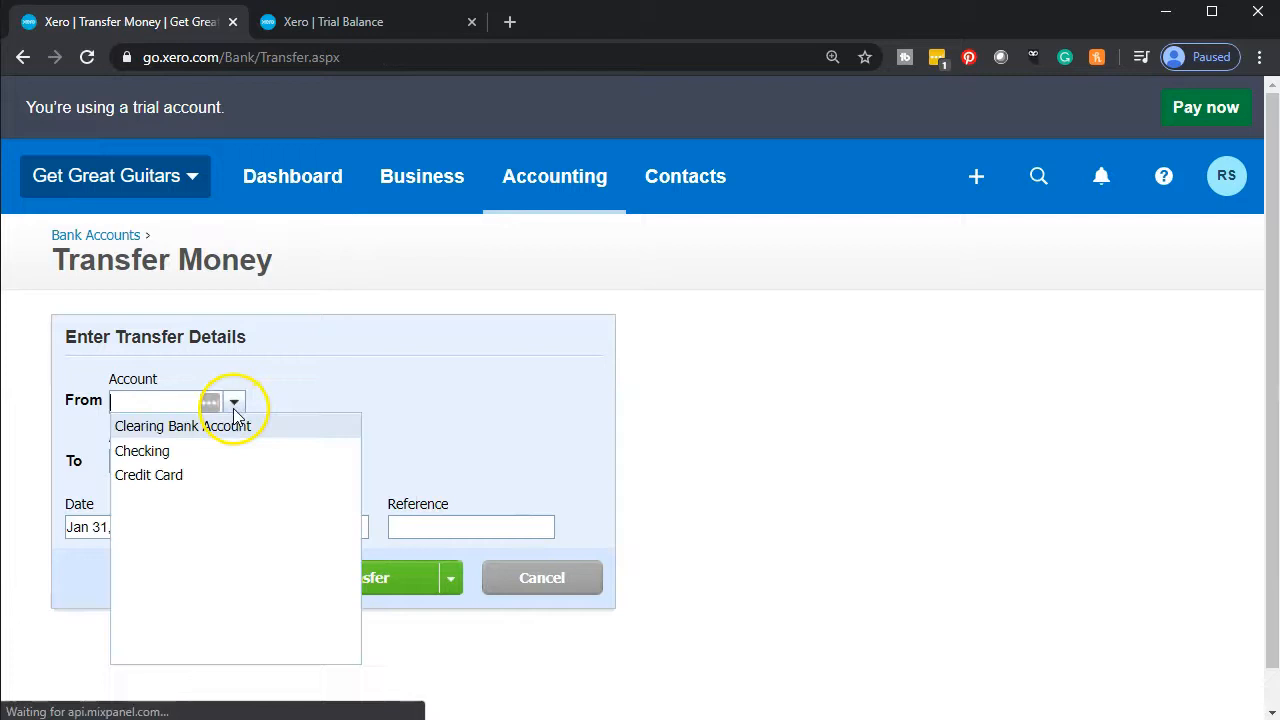
click(234, 440)
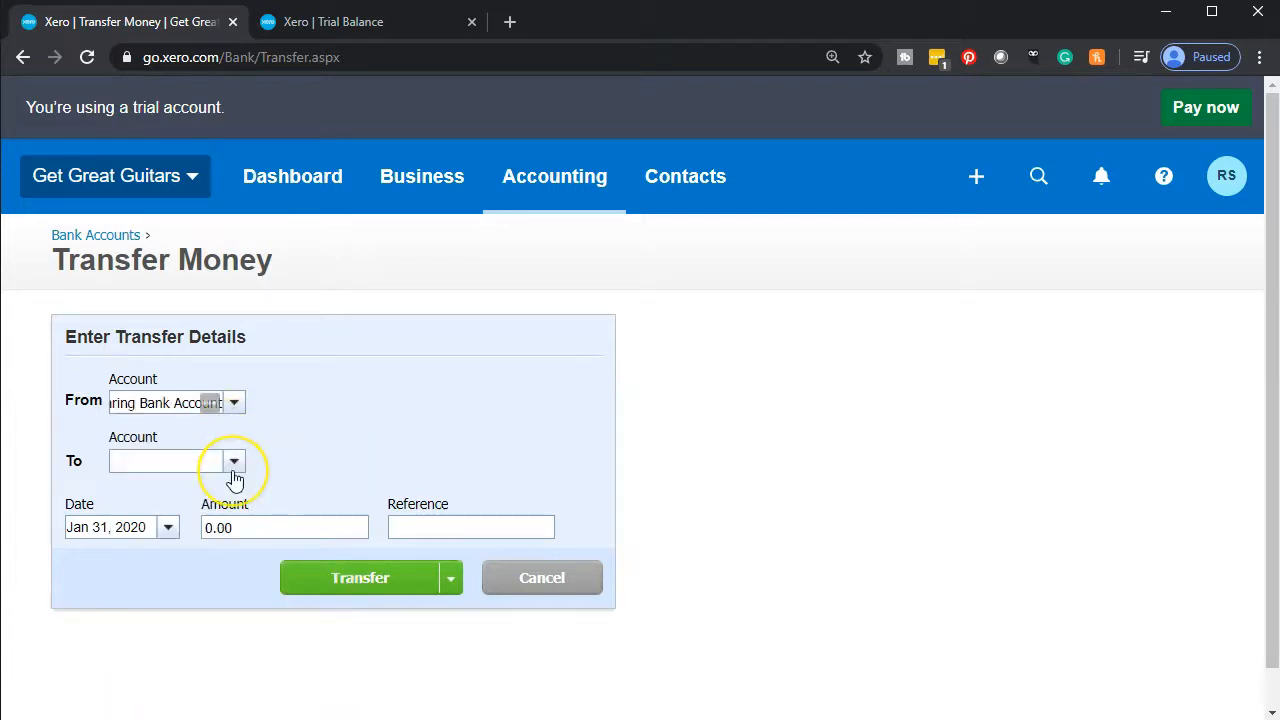
click(234, 468)
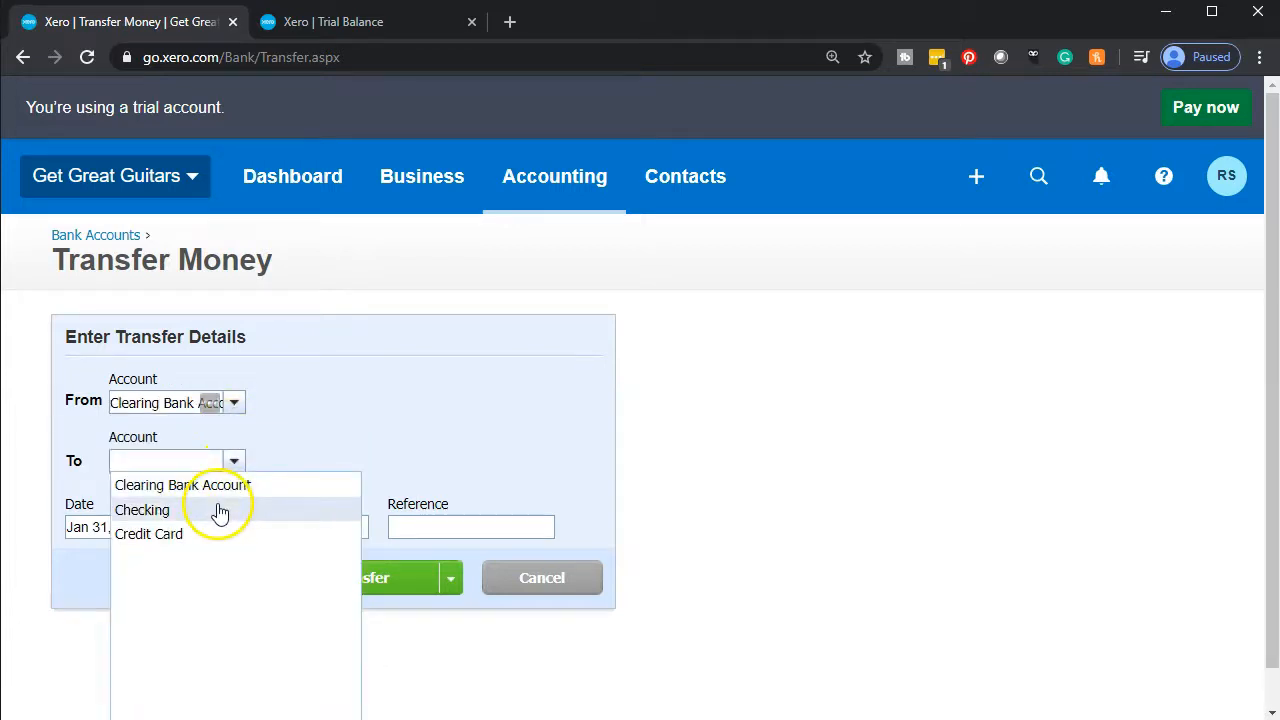
click(212, 510)
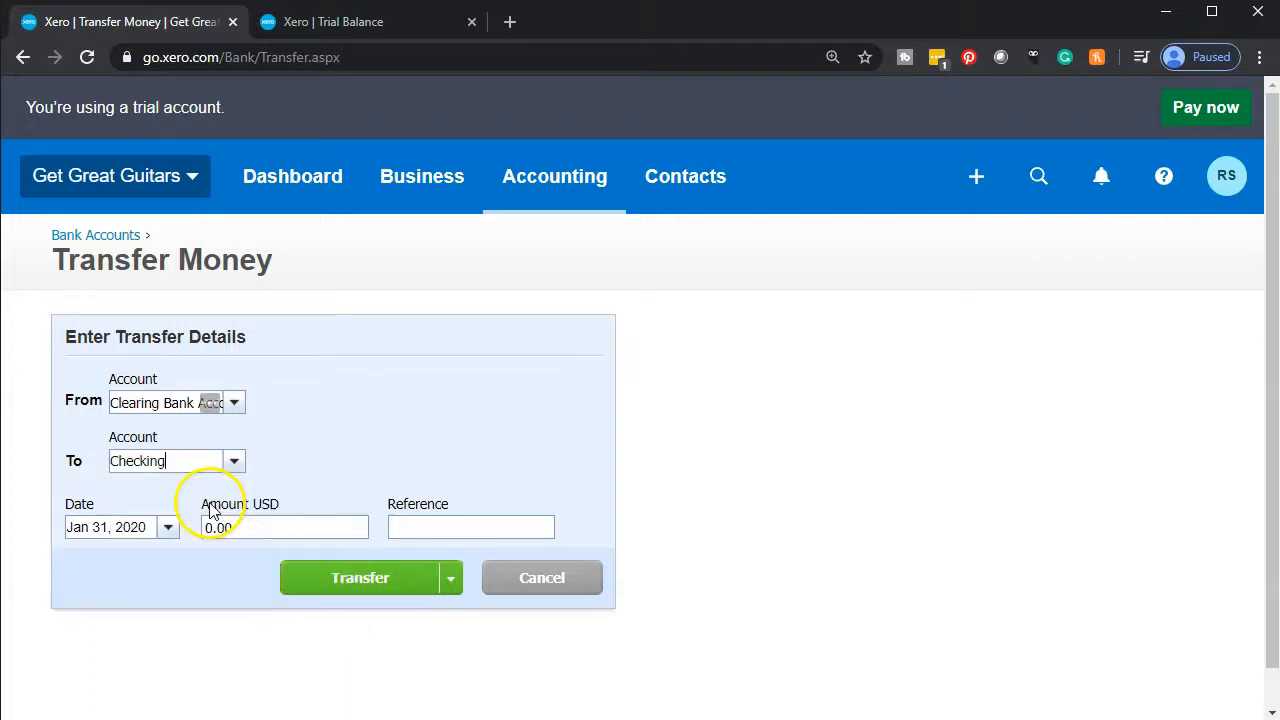
click(254, 528)
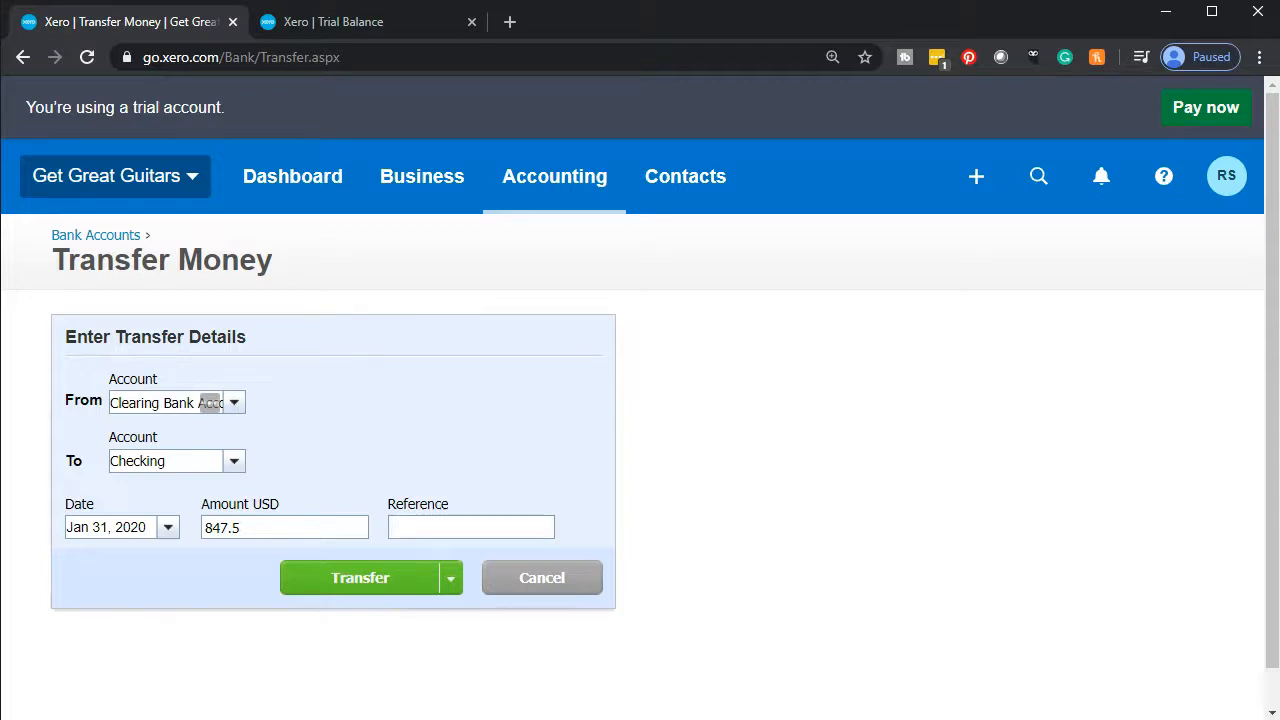
click(357, 586)
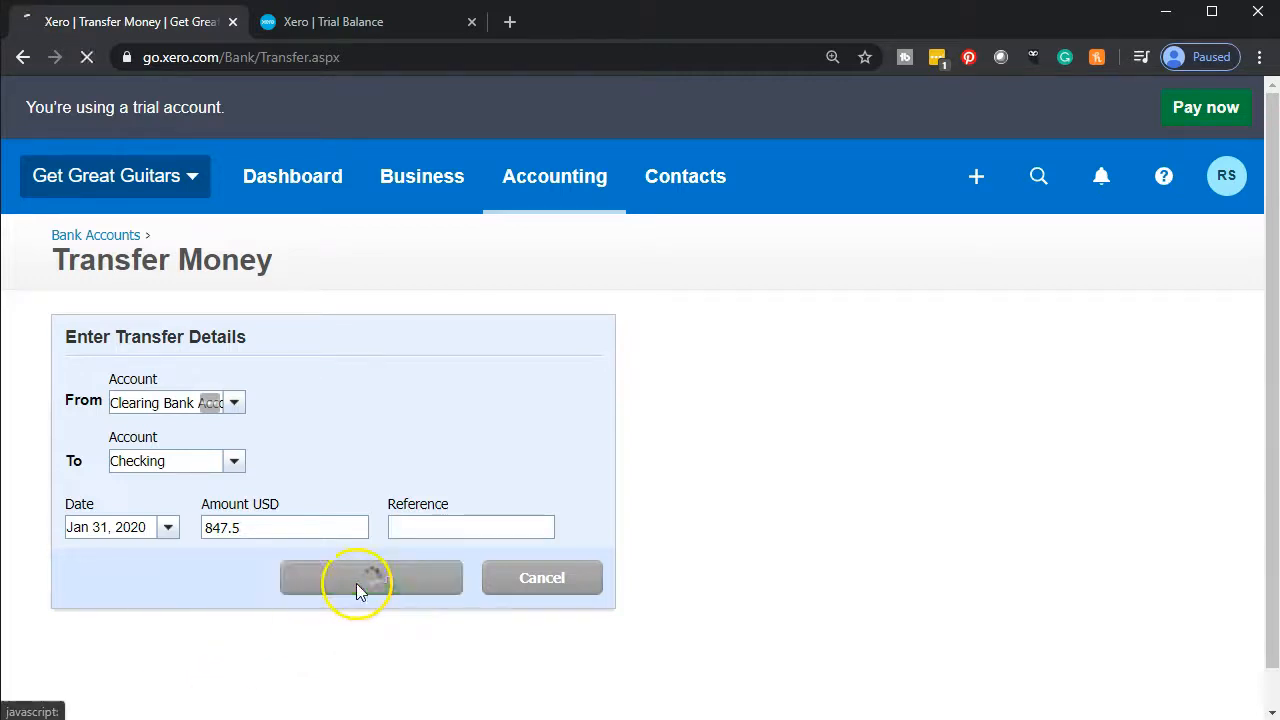
Update the Trial Balance report as of Feb 29, 2020 and check the Clearing Bank Account and Checking balances
click(364, 23)
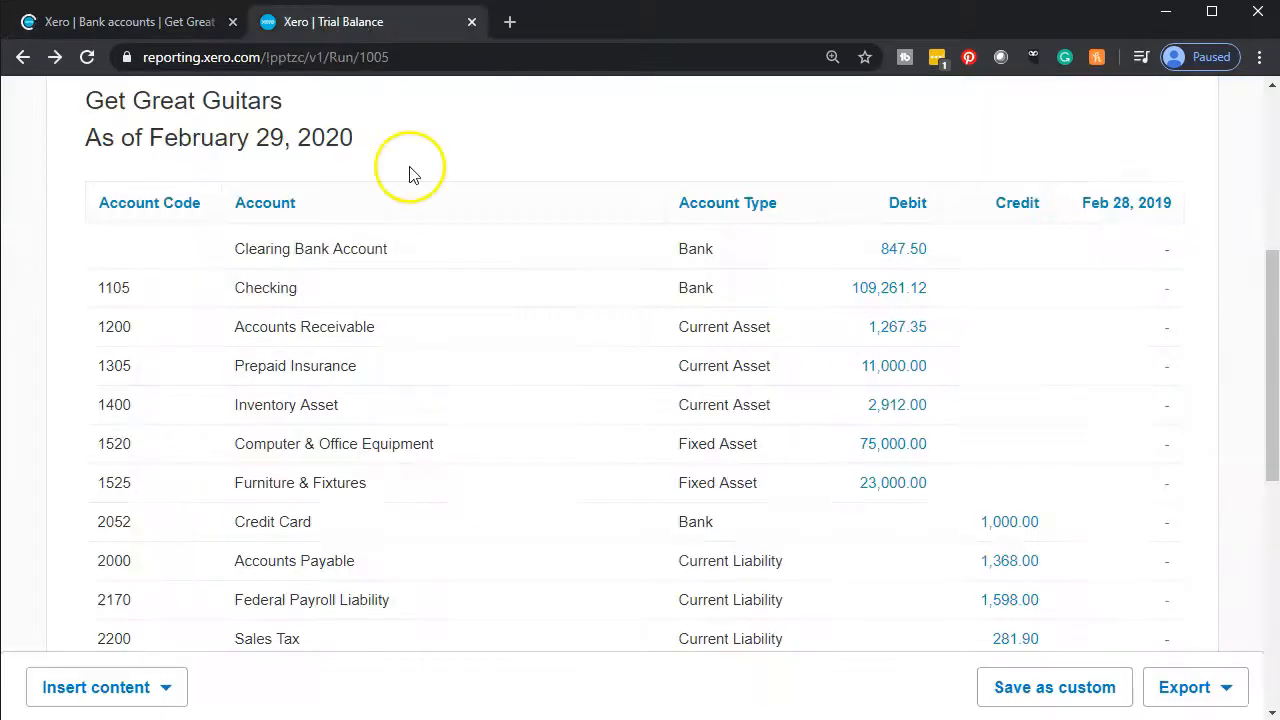
scroll(489, 325, up, 4)
click(626, 363)
scroll(628, 375, down, 2)
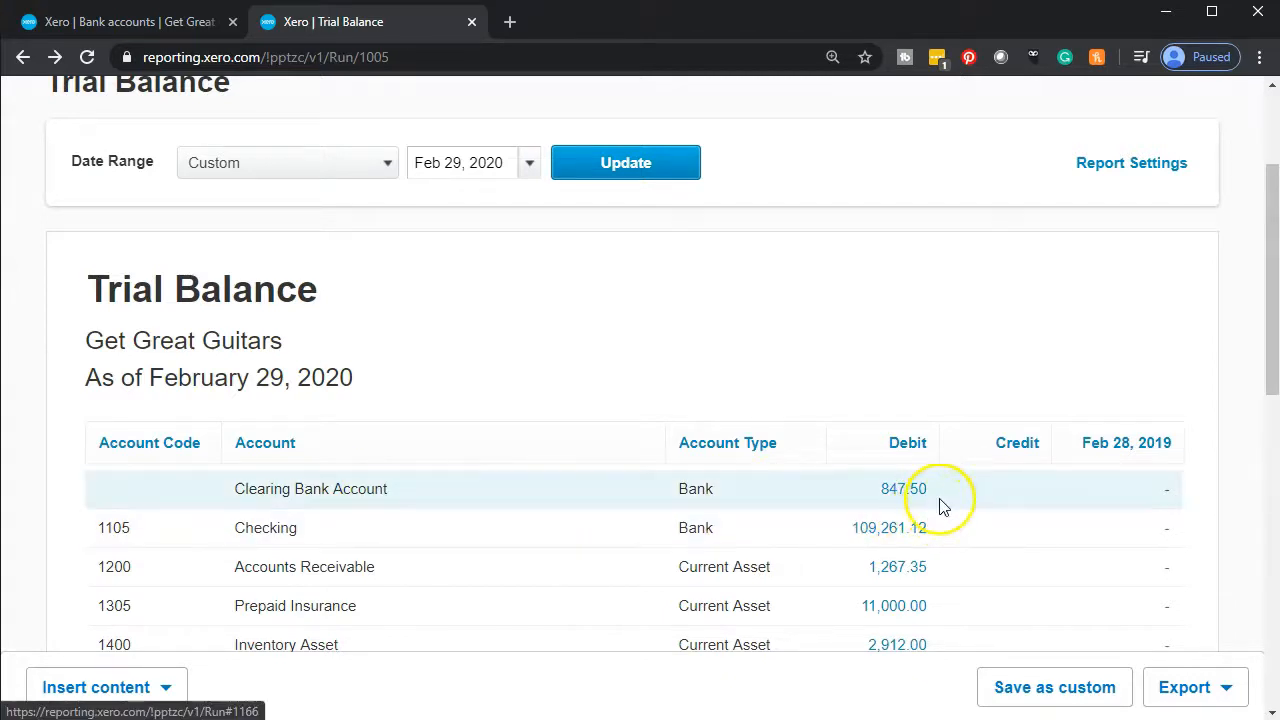
click(657, 172)
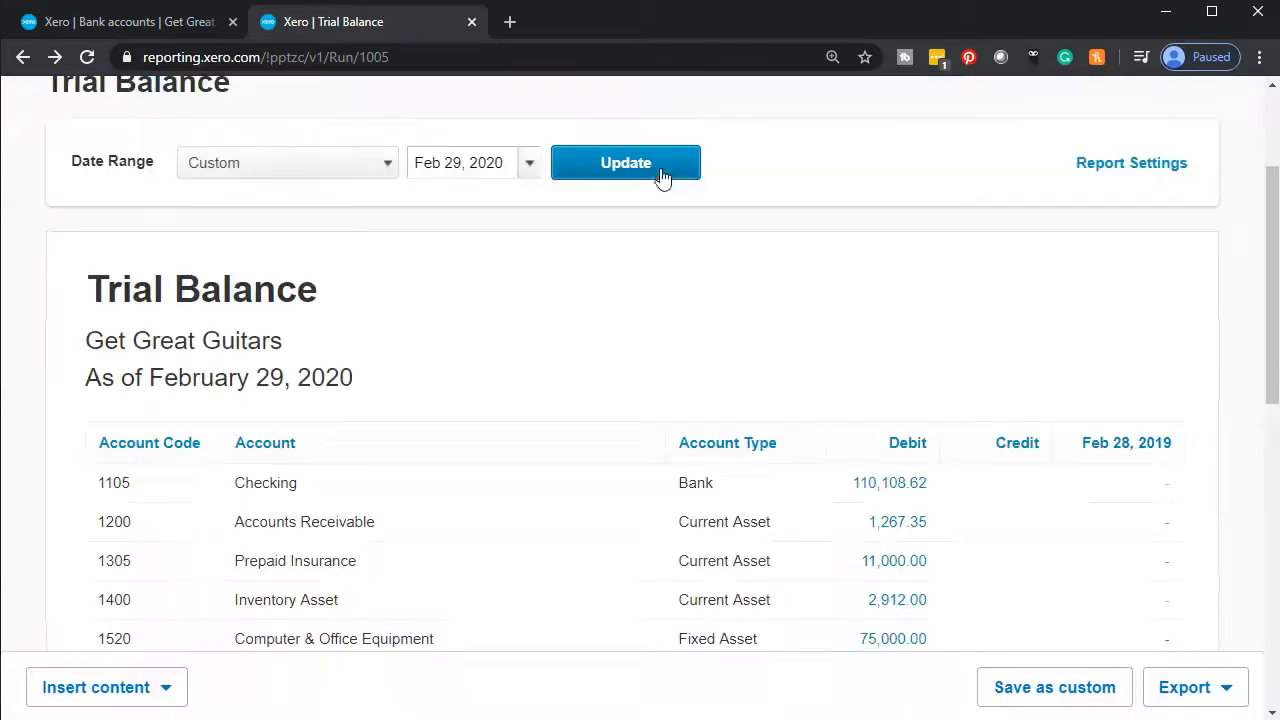
scroll(550, 478, down, 2)
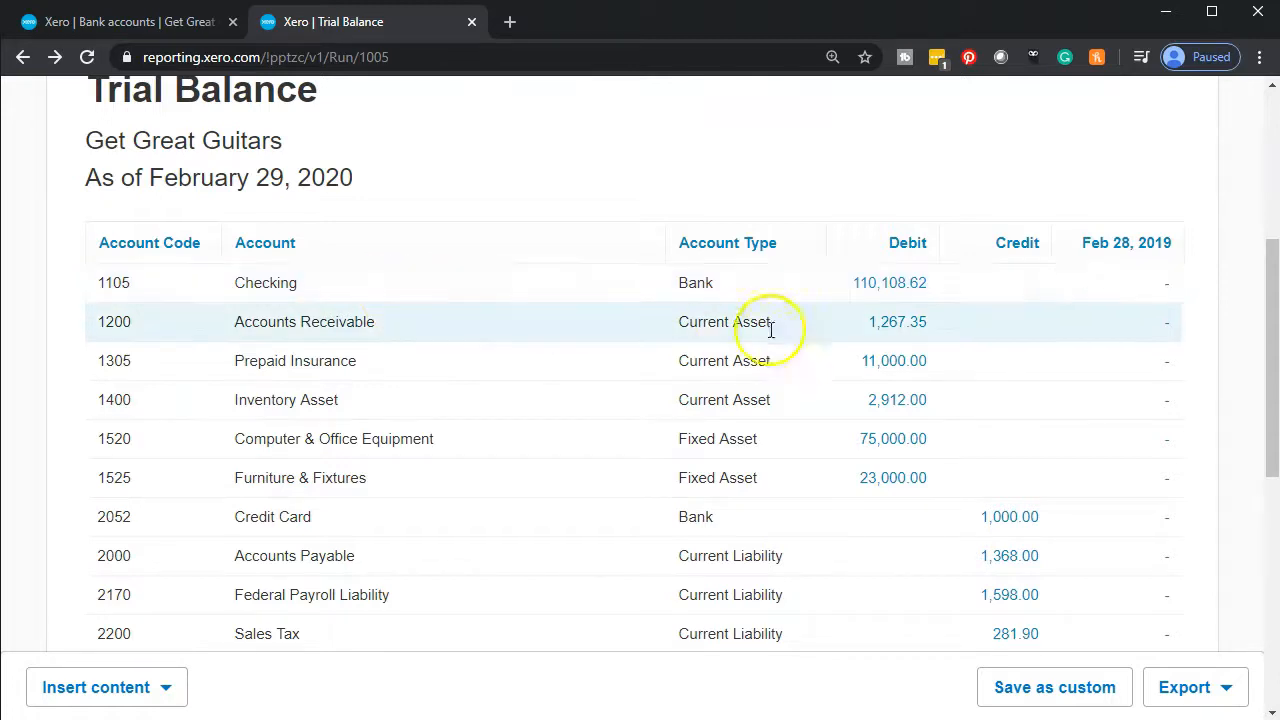
Open the Checking account's transactions from the Trial Balance and view the Jan 31, 2020 bank transfer of 847.50
click(872, 290)
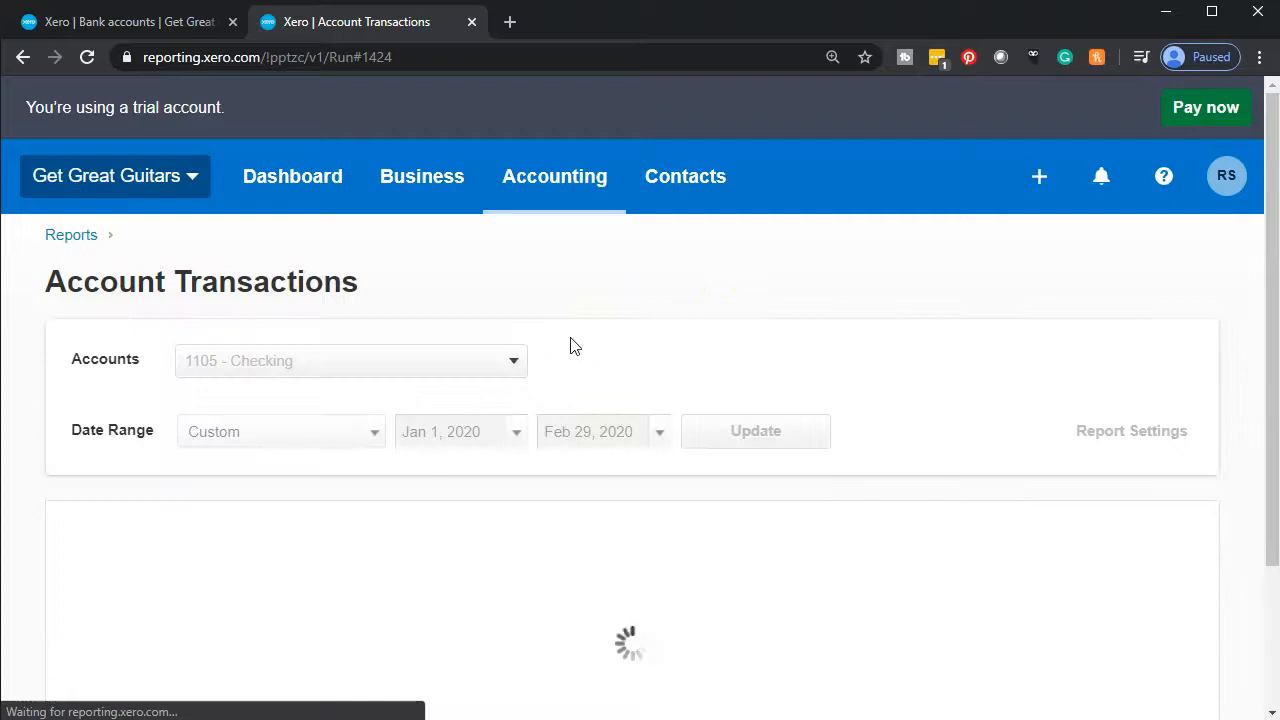
scroll(575, 346, down, 4)
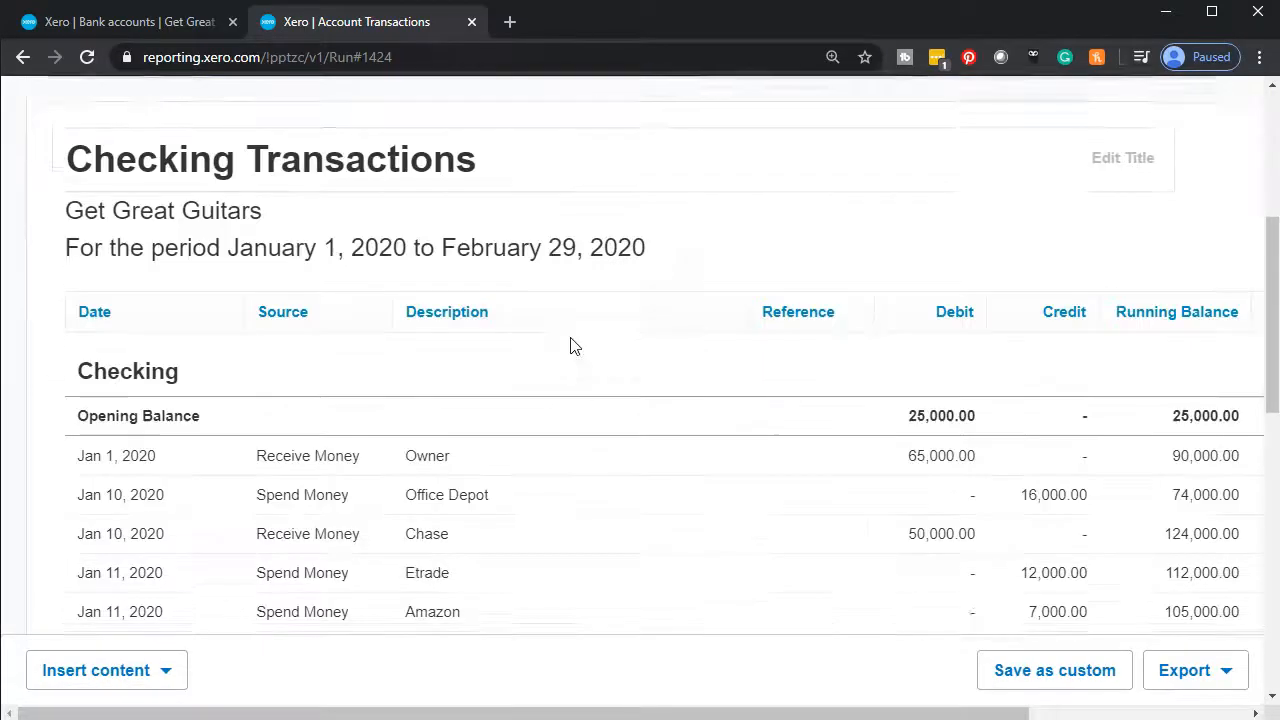
scroll(573, 346, down, 6)
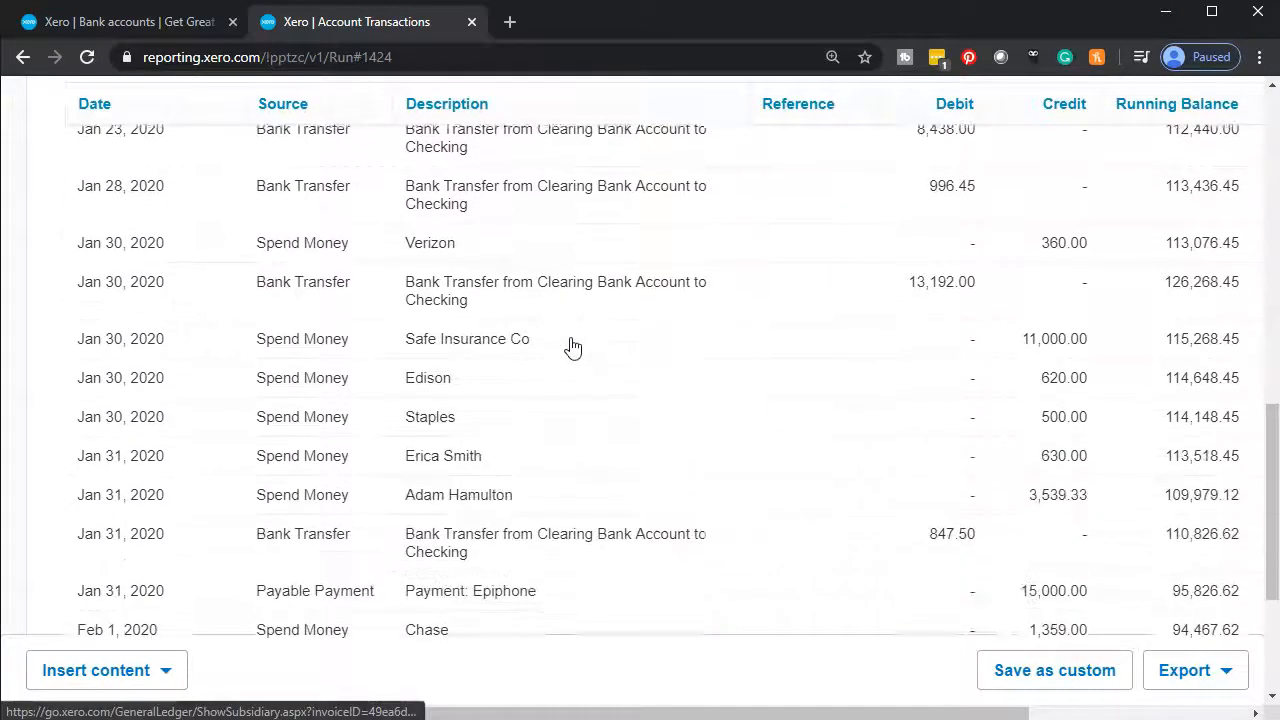
scroll(573, 346, down, 3)
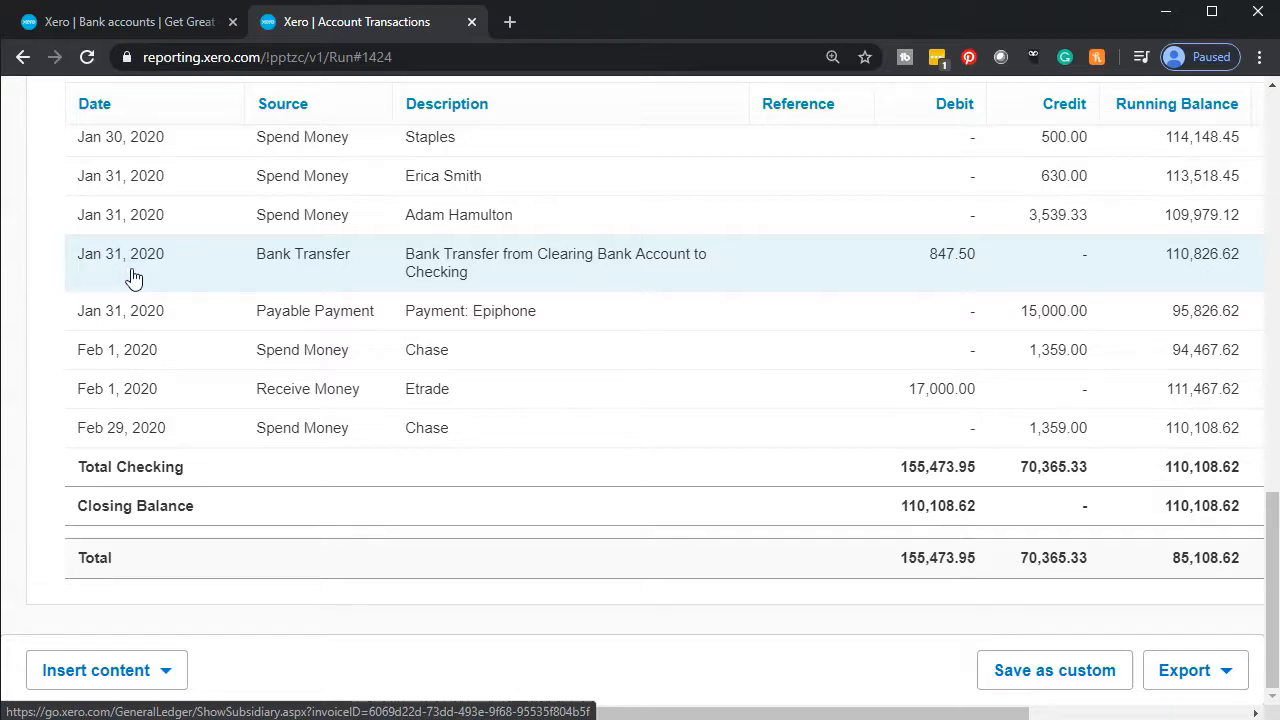
click(939, 258)
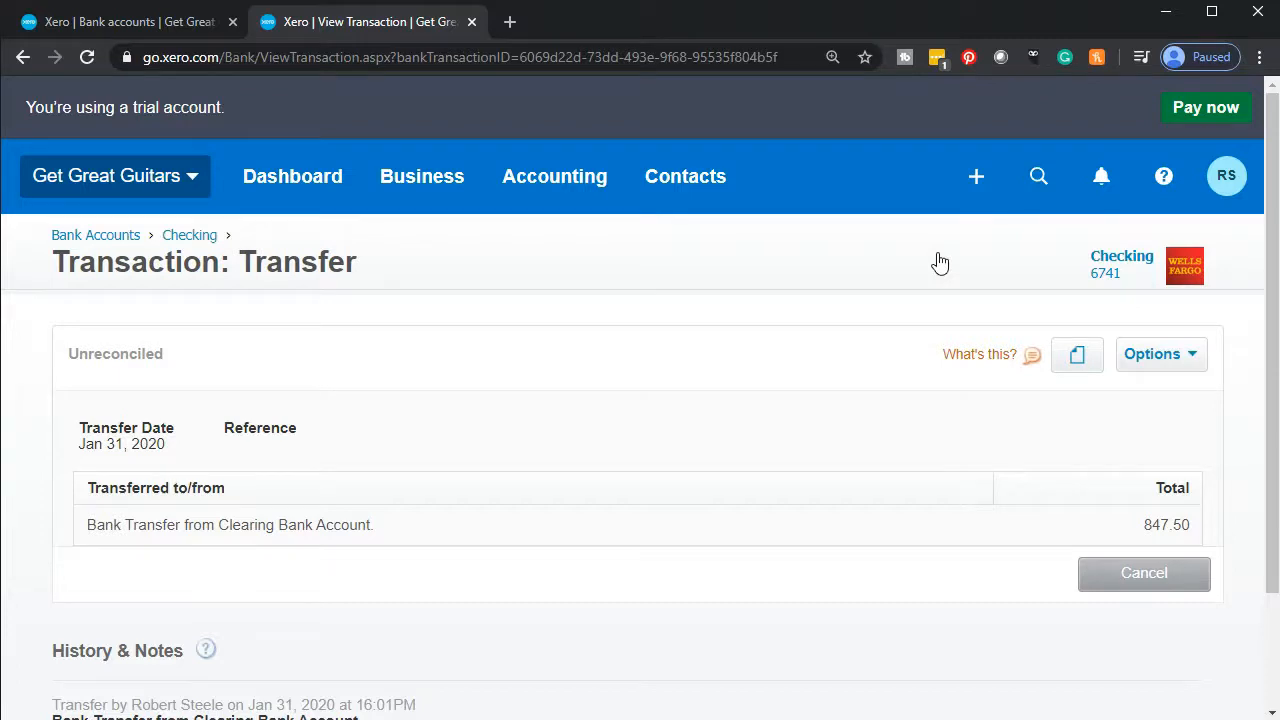
Remove the Jan 31, 2020 transfer from the Clearing Bank Account with Remove & Redo, confirming the permanent removal
click(1196, 362)
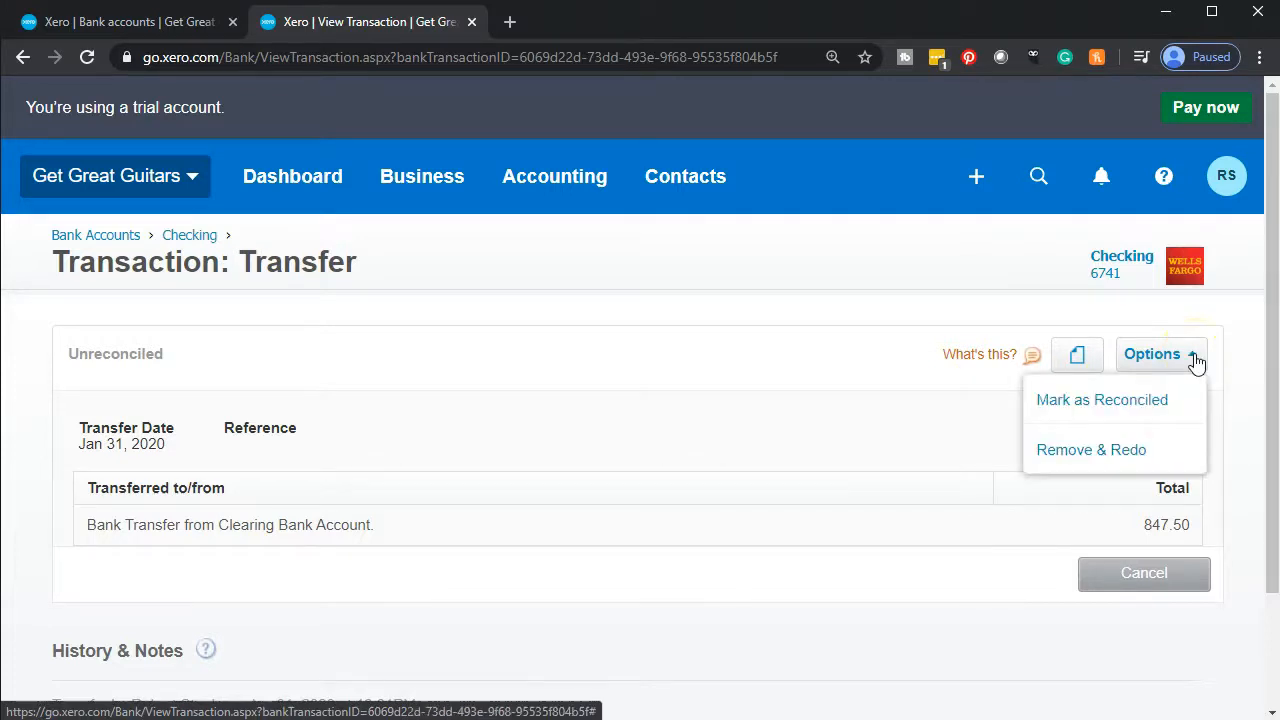
click(1196, 362)
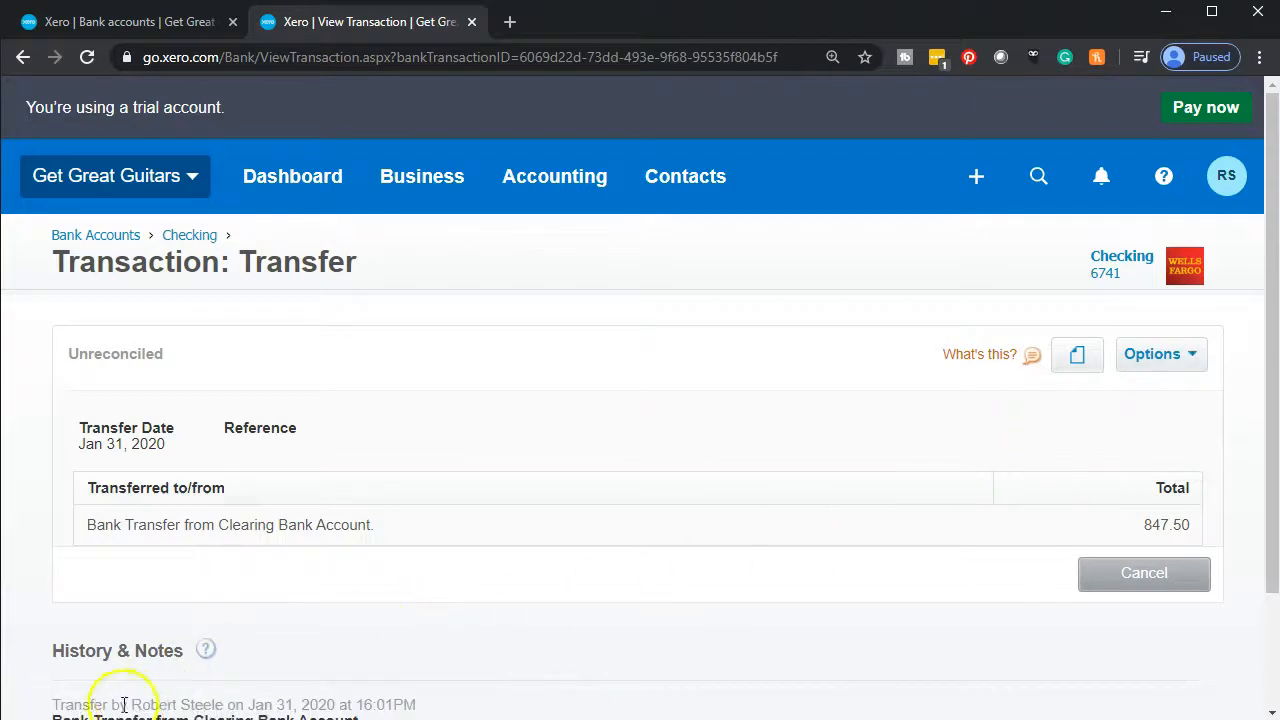
scroll(1009, 374, down, 1)
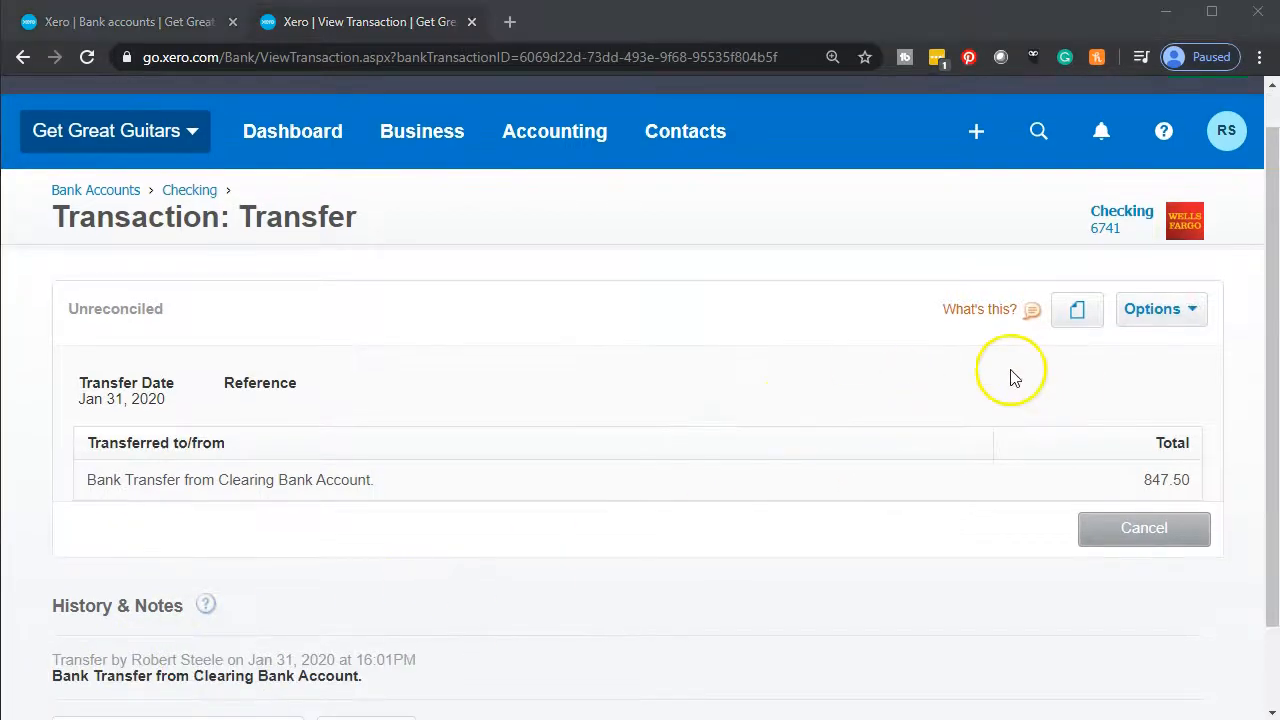
click(1176, 316)
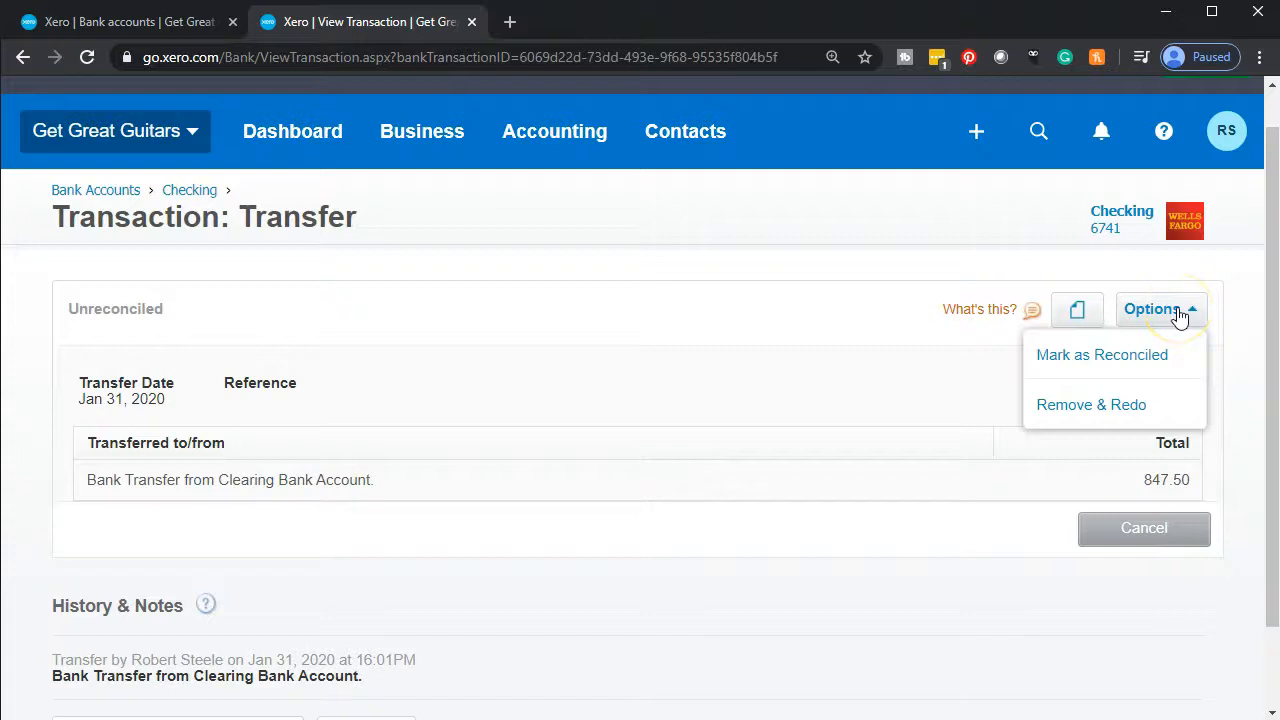
click(1113, 418)
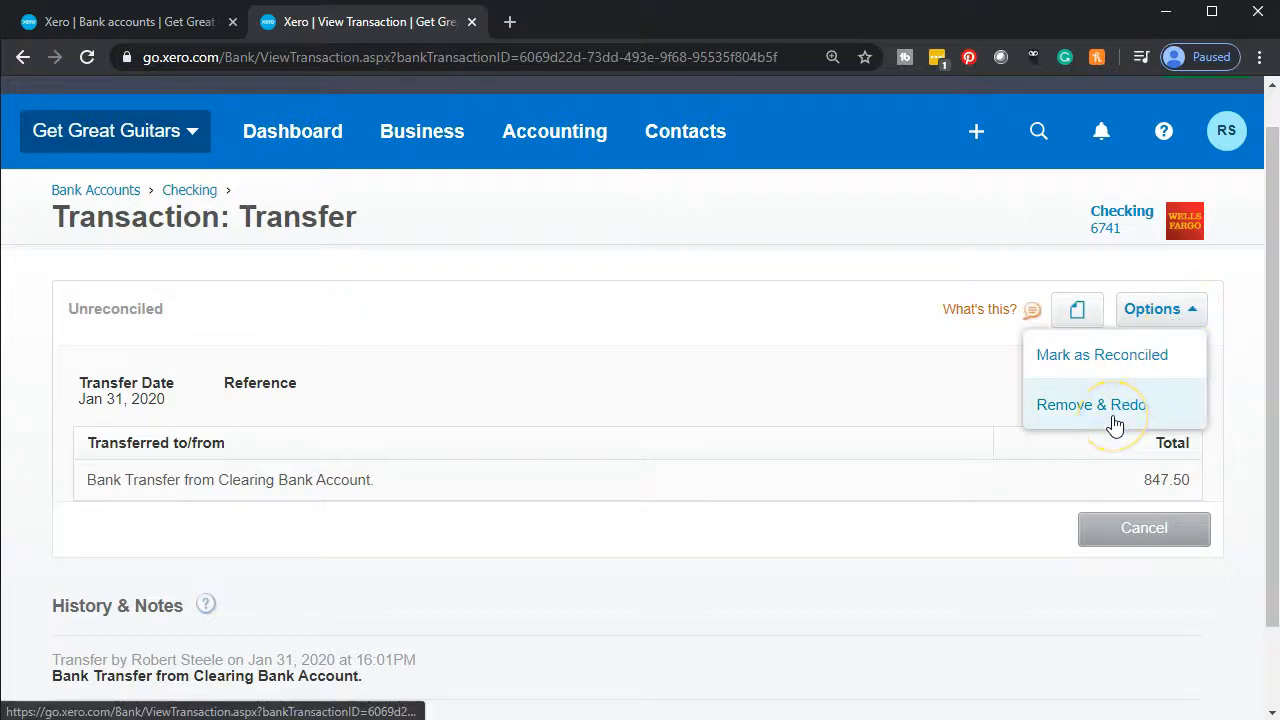
click(1115, 424)
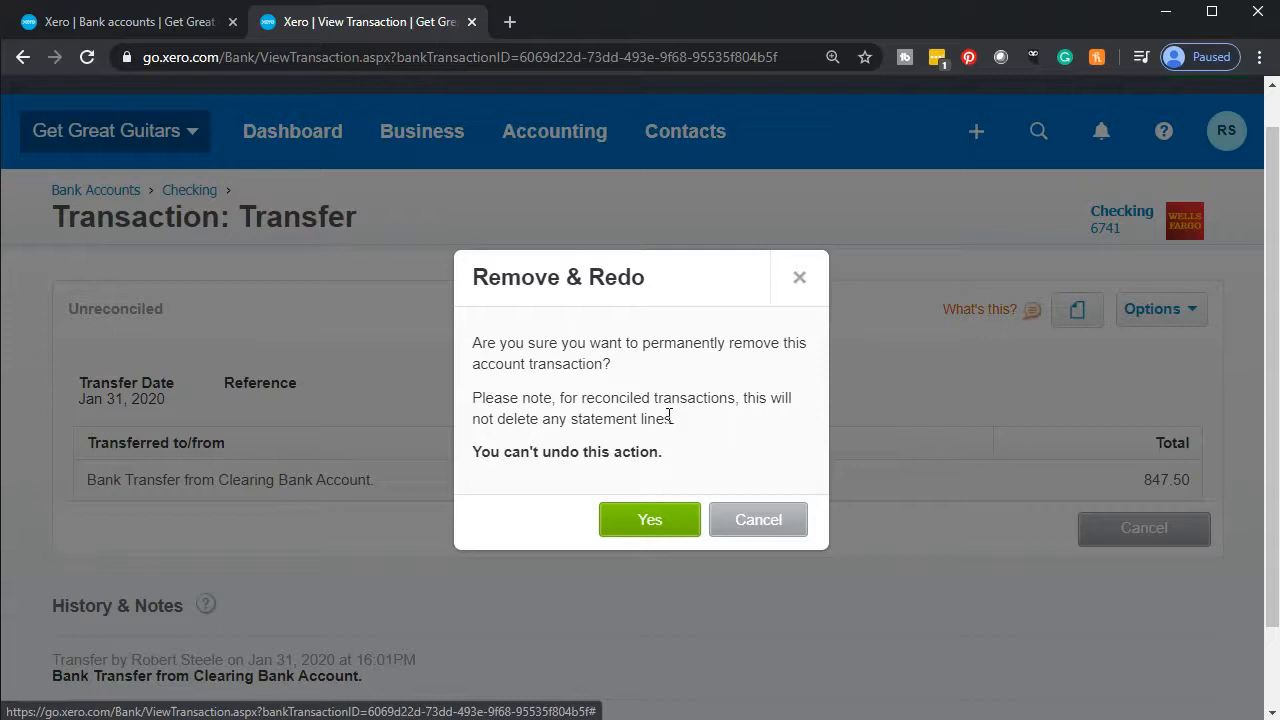
click(645, 521)
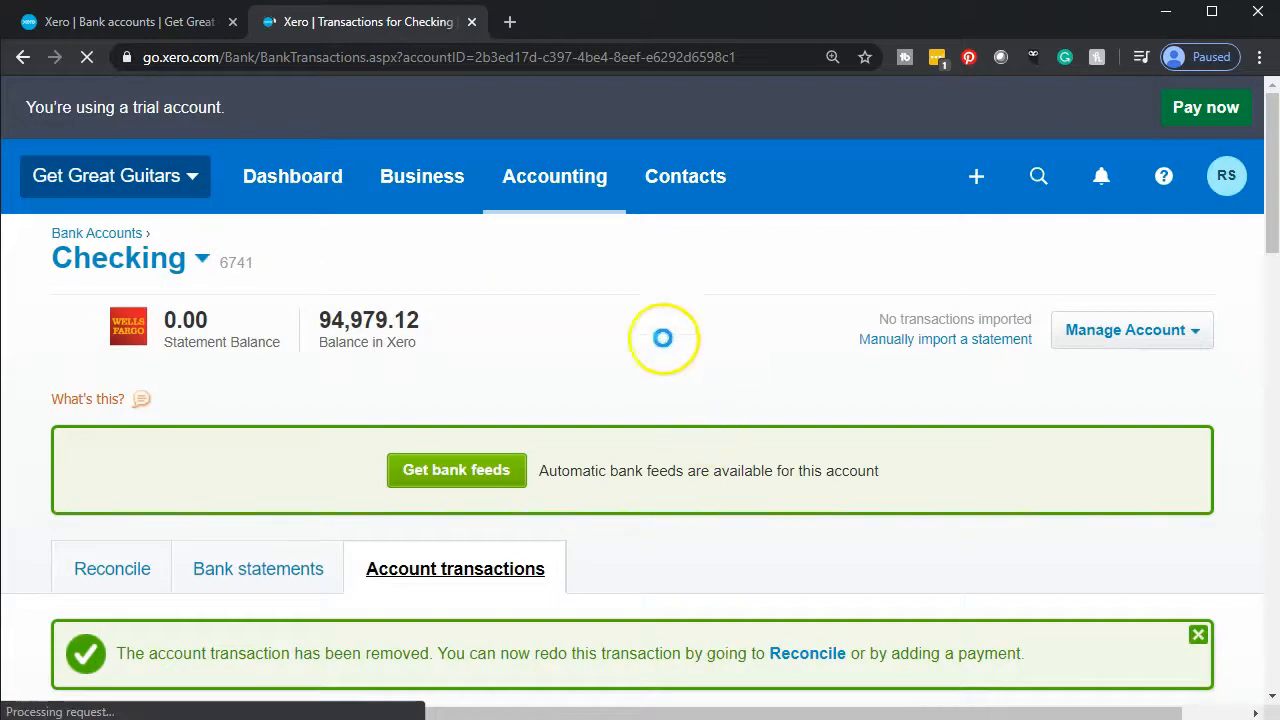
Run the Trial Balance report as of Feb 29, 2020 and check the Clearing Bank Account and Checking balances
click(546, 180)
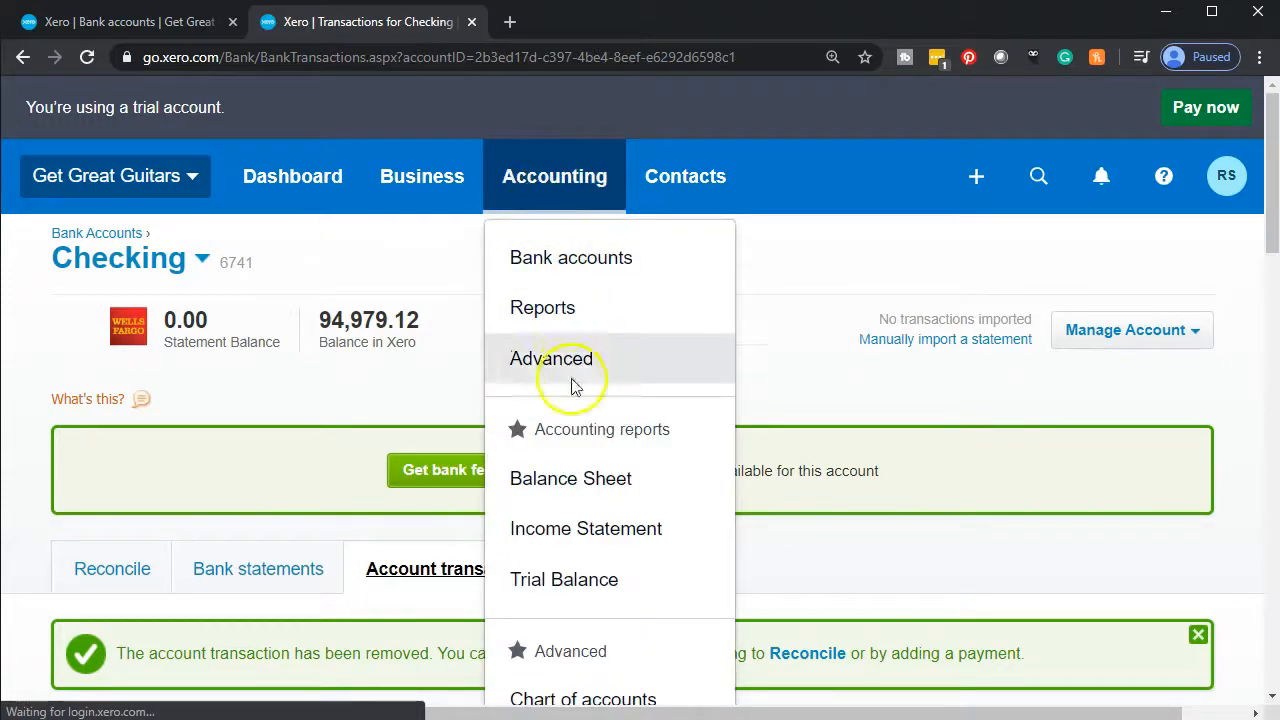
click(563, 588)
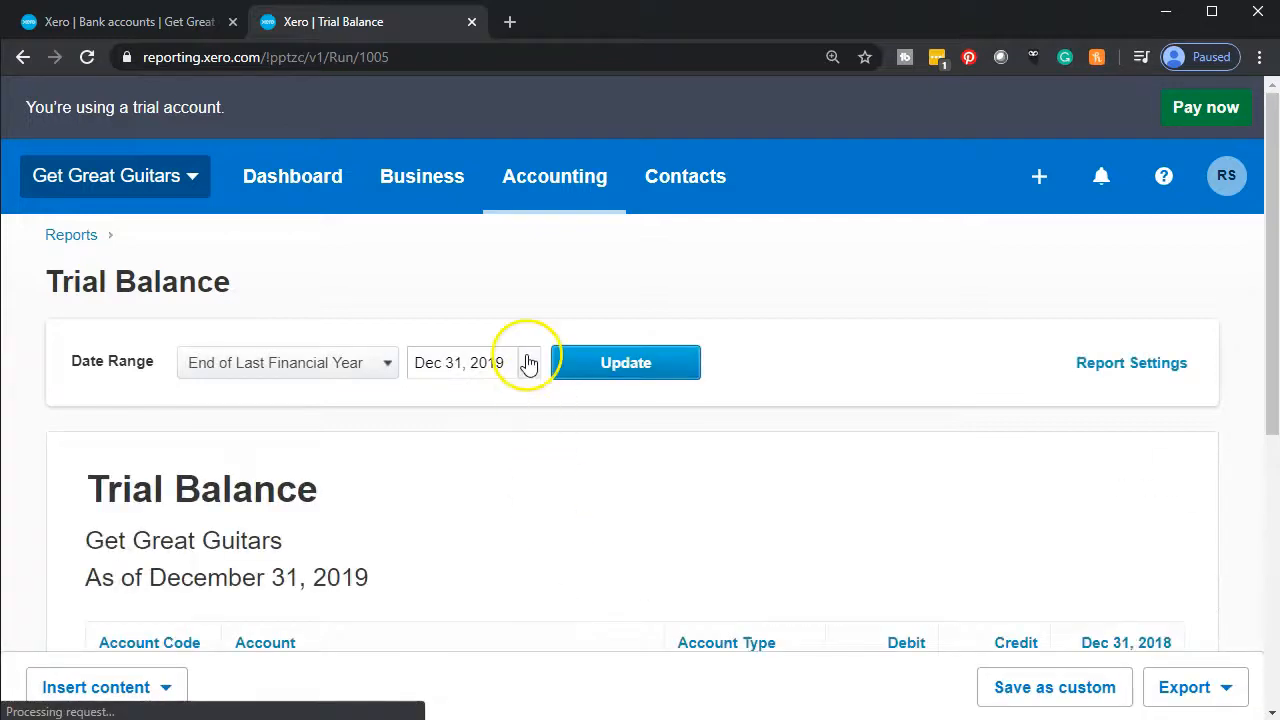
click(529, 362)
click(797, 390)
click(797, 390)
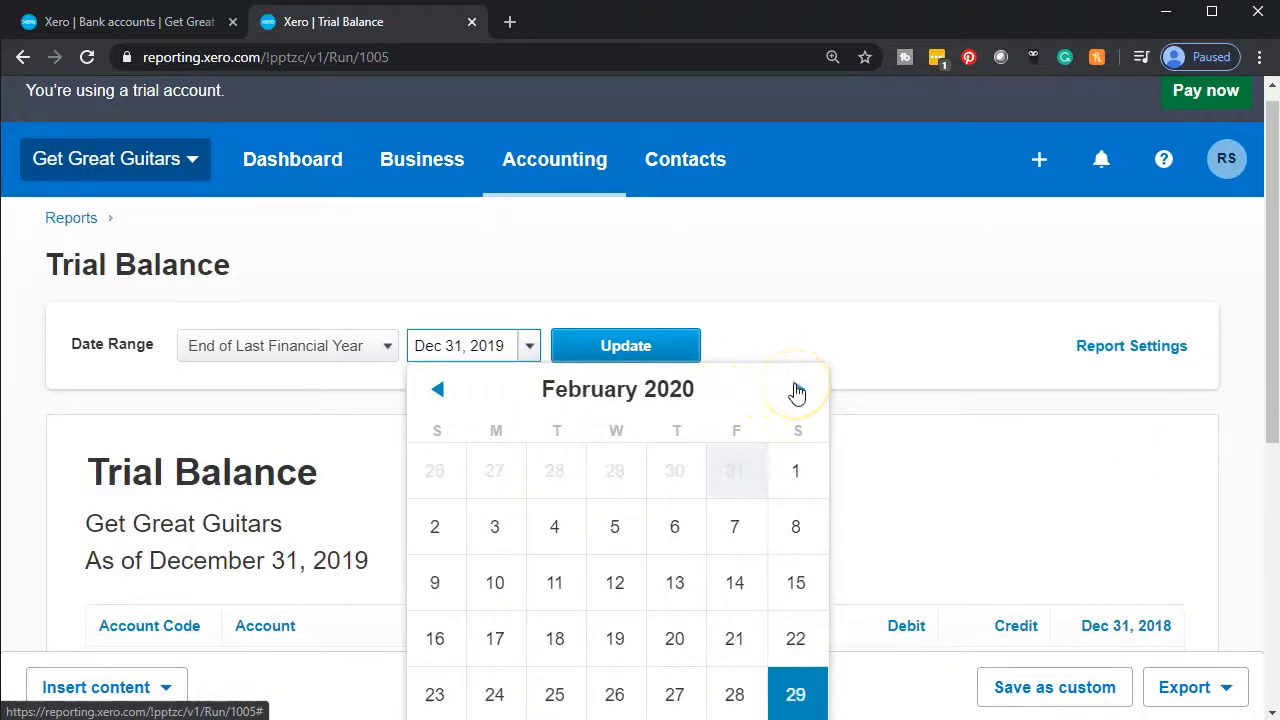
click(798, 692)
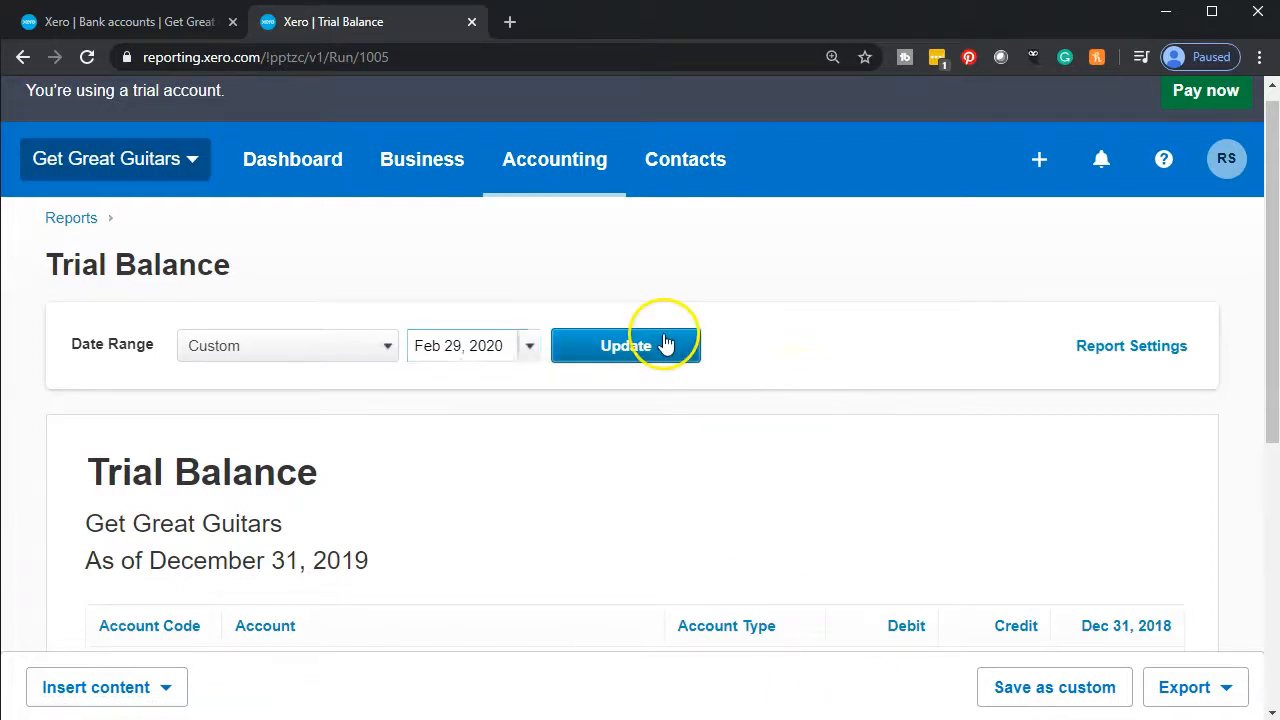
click(665, 345)
scroll(337, 571, down, 2)
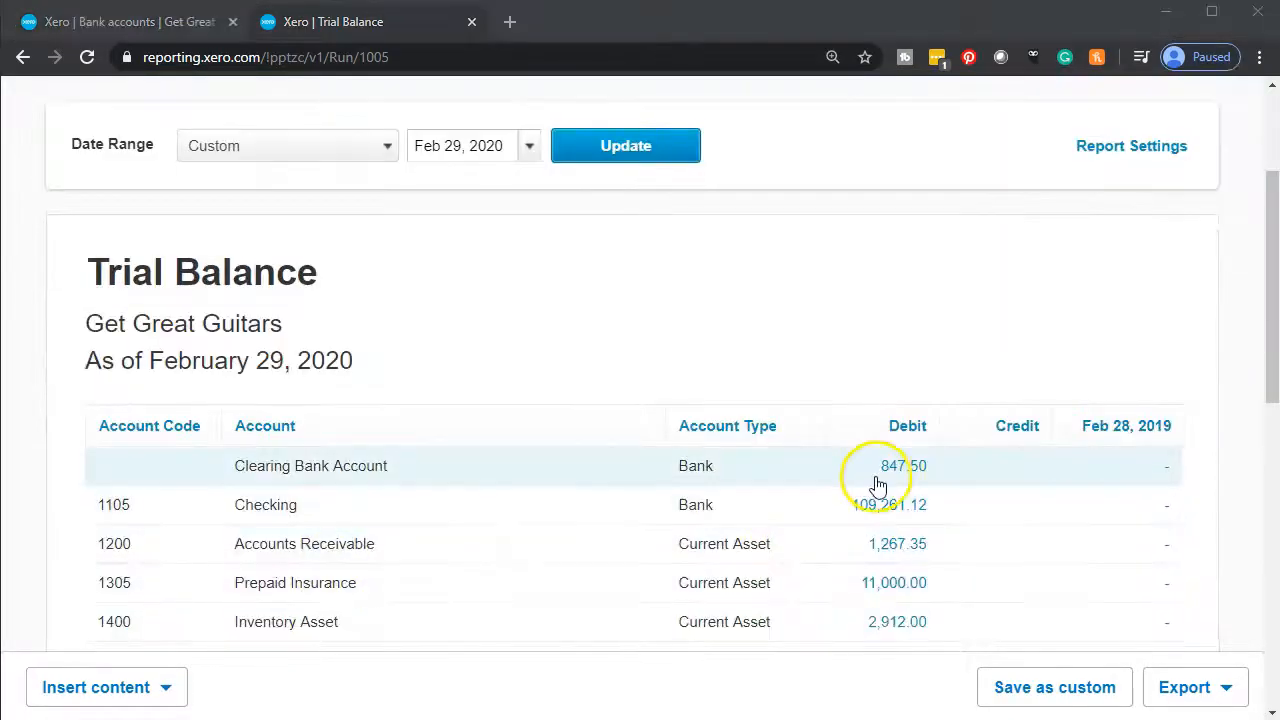
scroll(877, 484, down, 1)
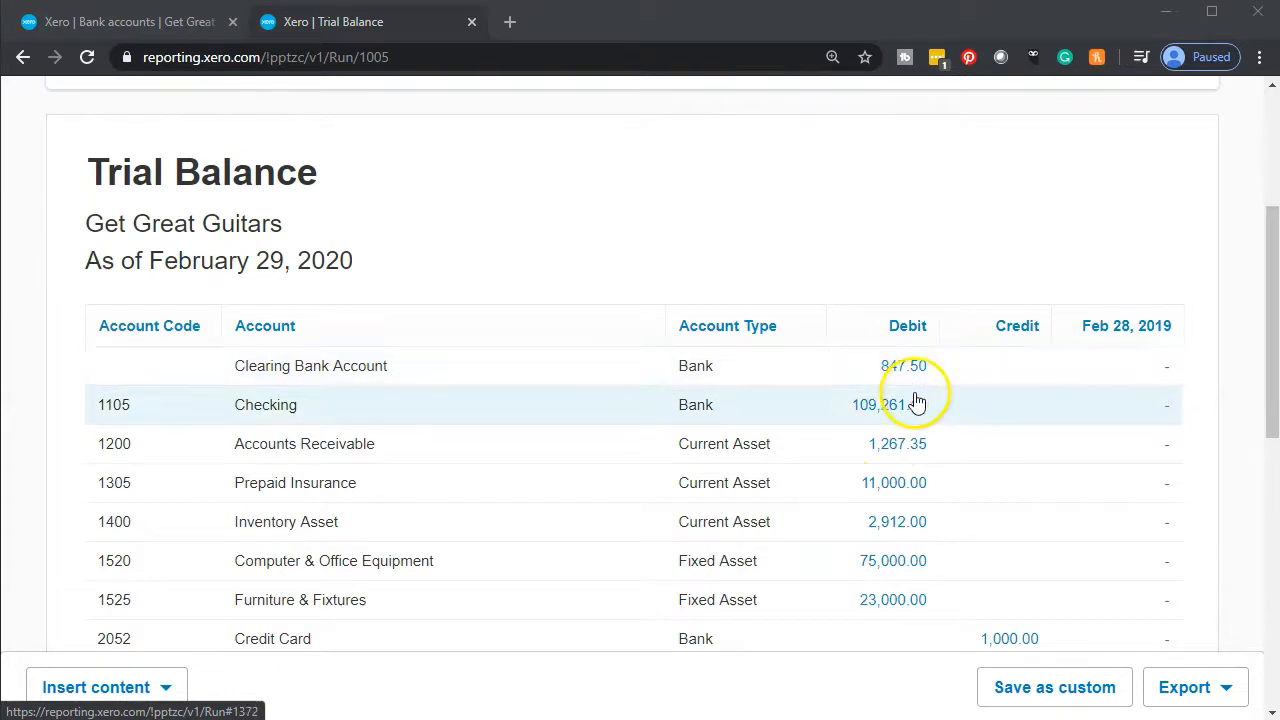
Start a new money transfer from the Clearing Bank Account to Checking with an amount of 847.5 USD
click(160, 24)
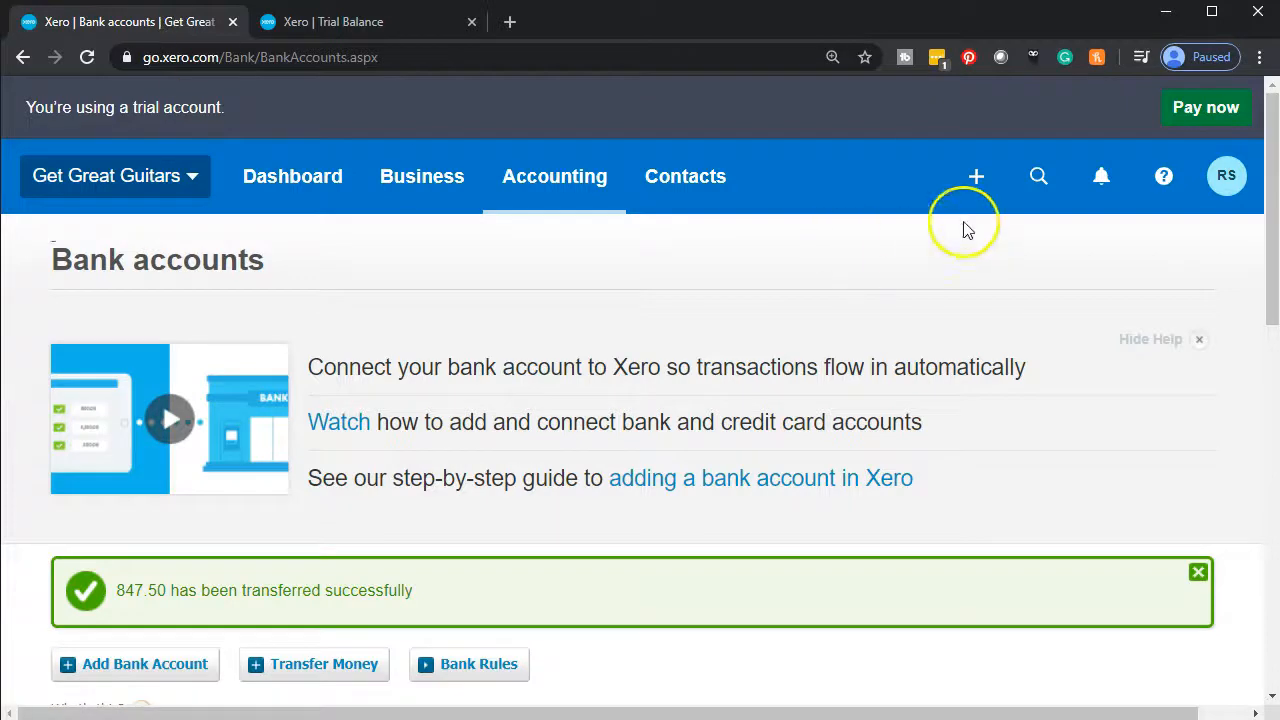
click(981, 186)
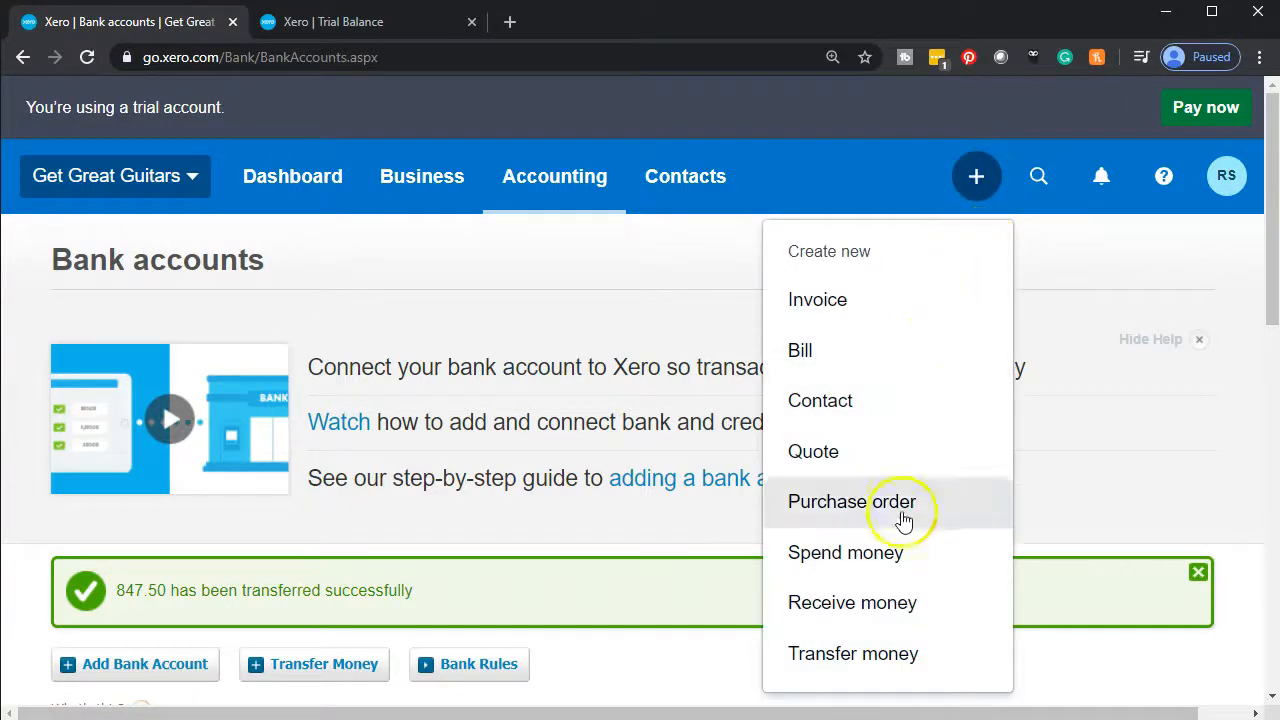
click(872, 653)
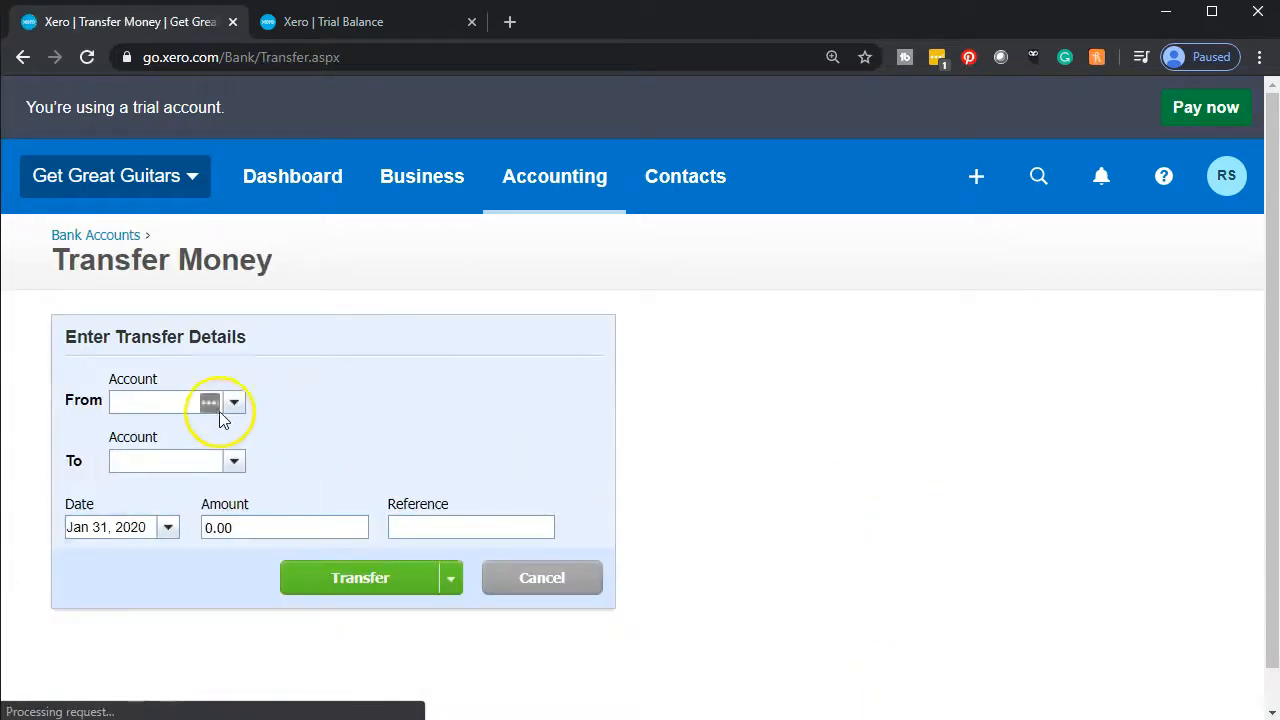
click(221, 411)
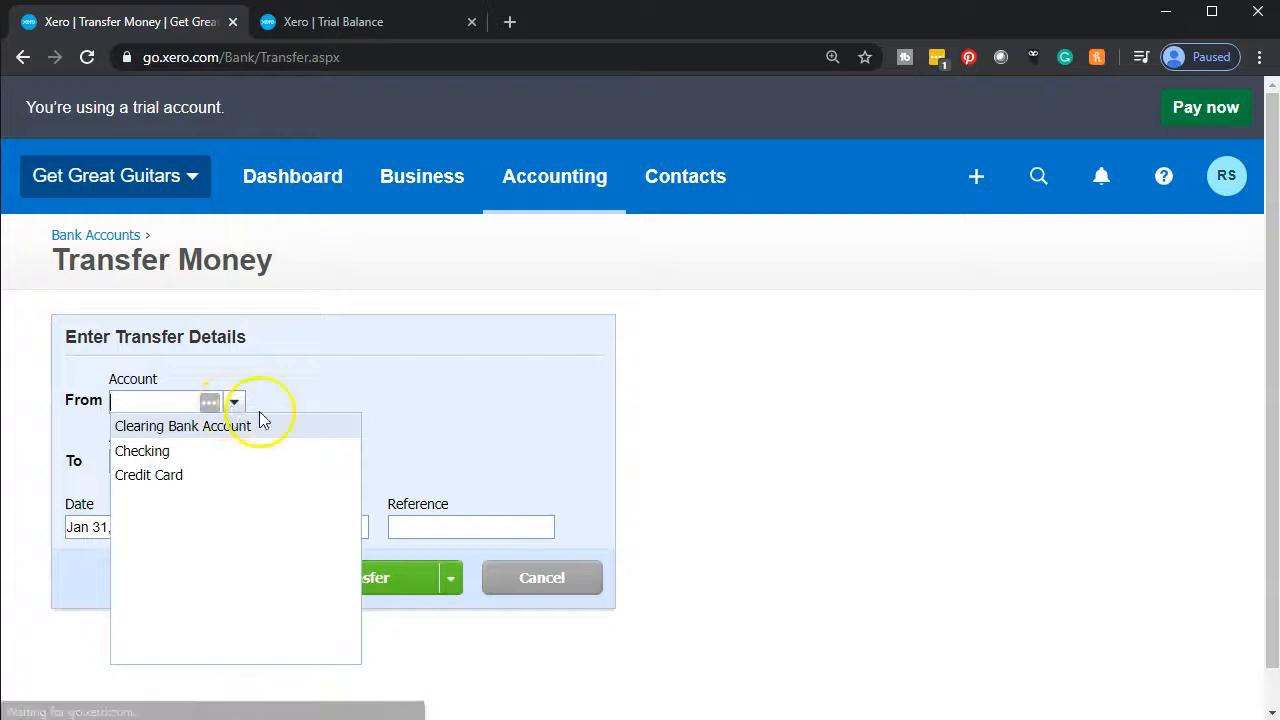
click(264, 426)
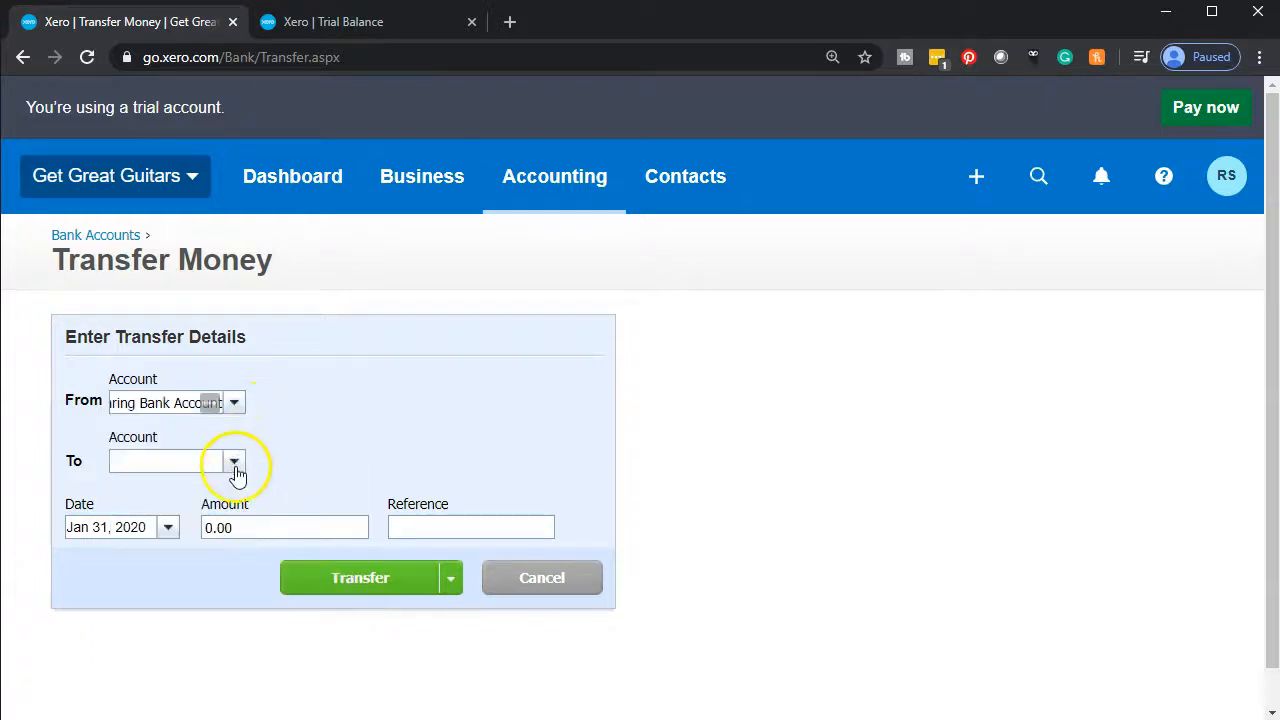
click(235, 462)
click(216, 512)
click(290, 520)
text(847.5)
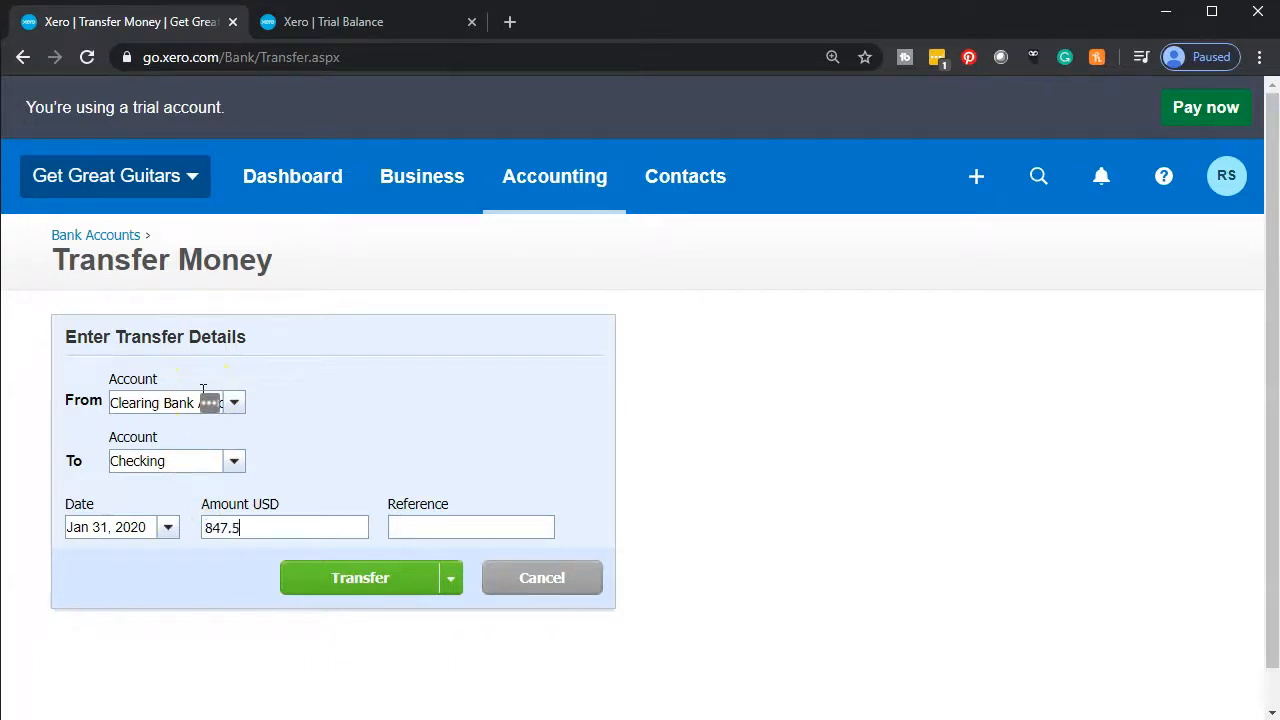
Set the transfer date to Feb 14, 2020 and submit the transfer
click(167, 528)
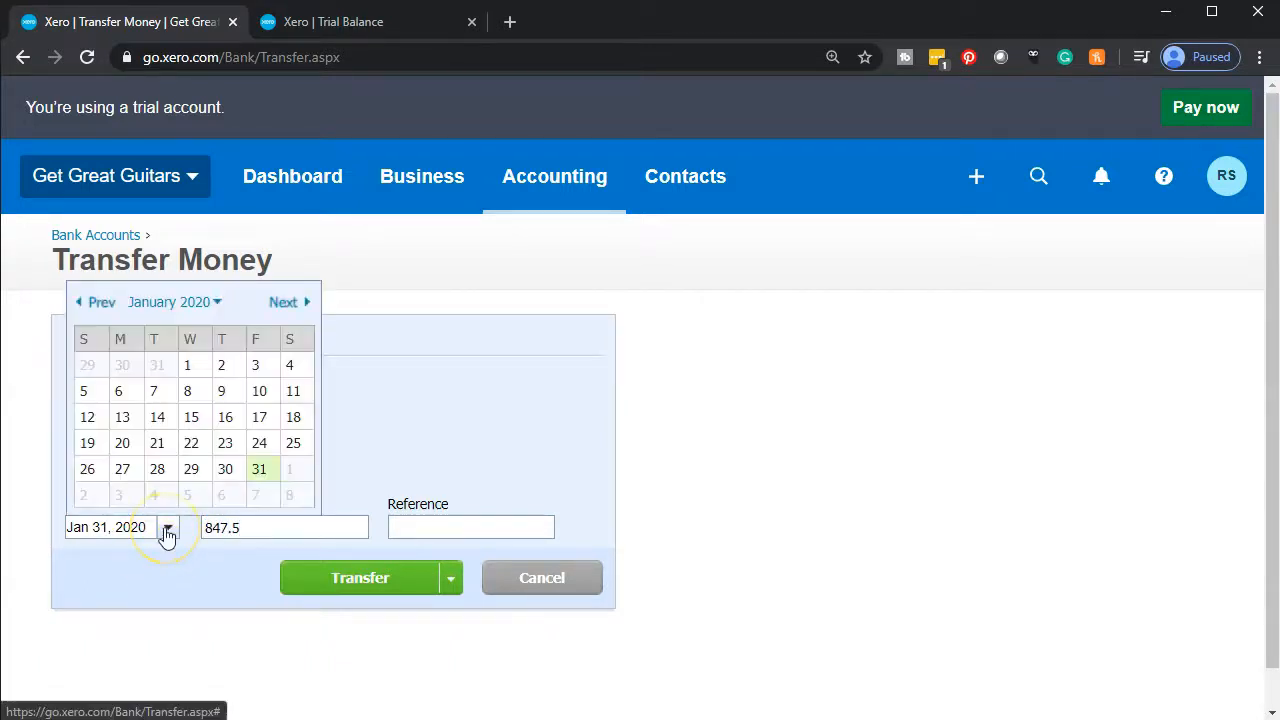
click(295, 311)
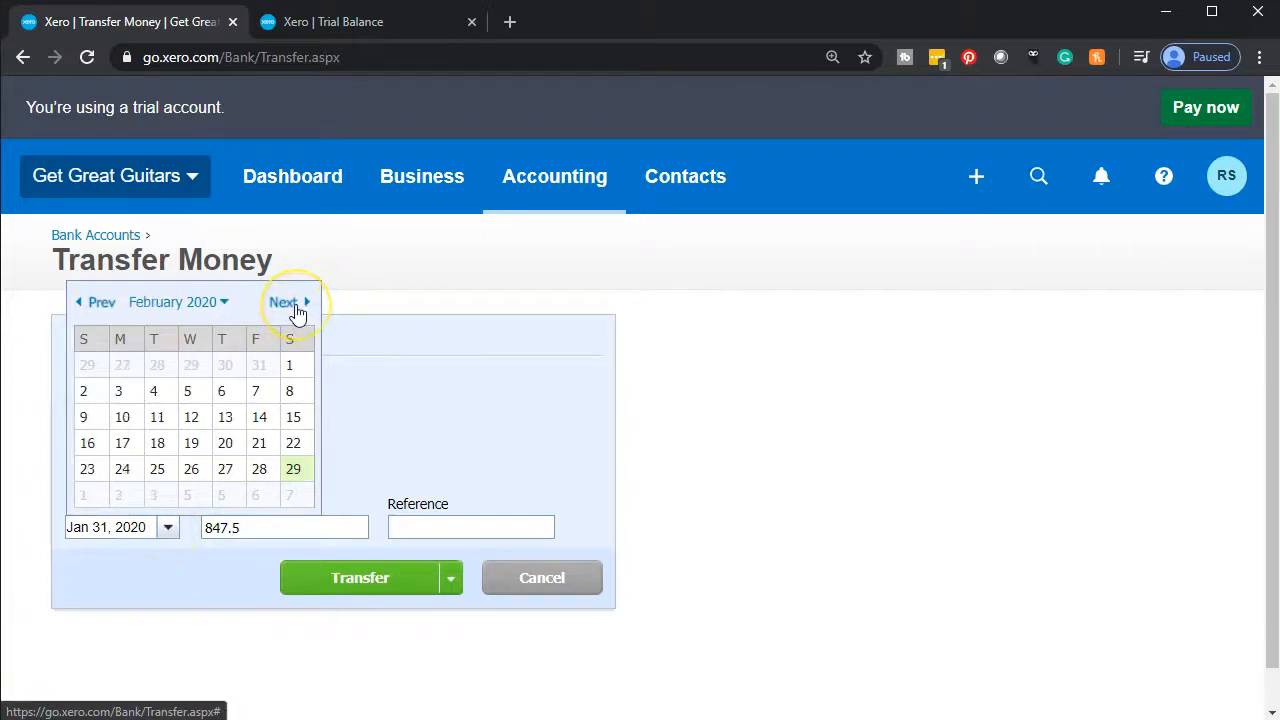
click(261, 418)
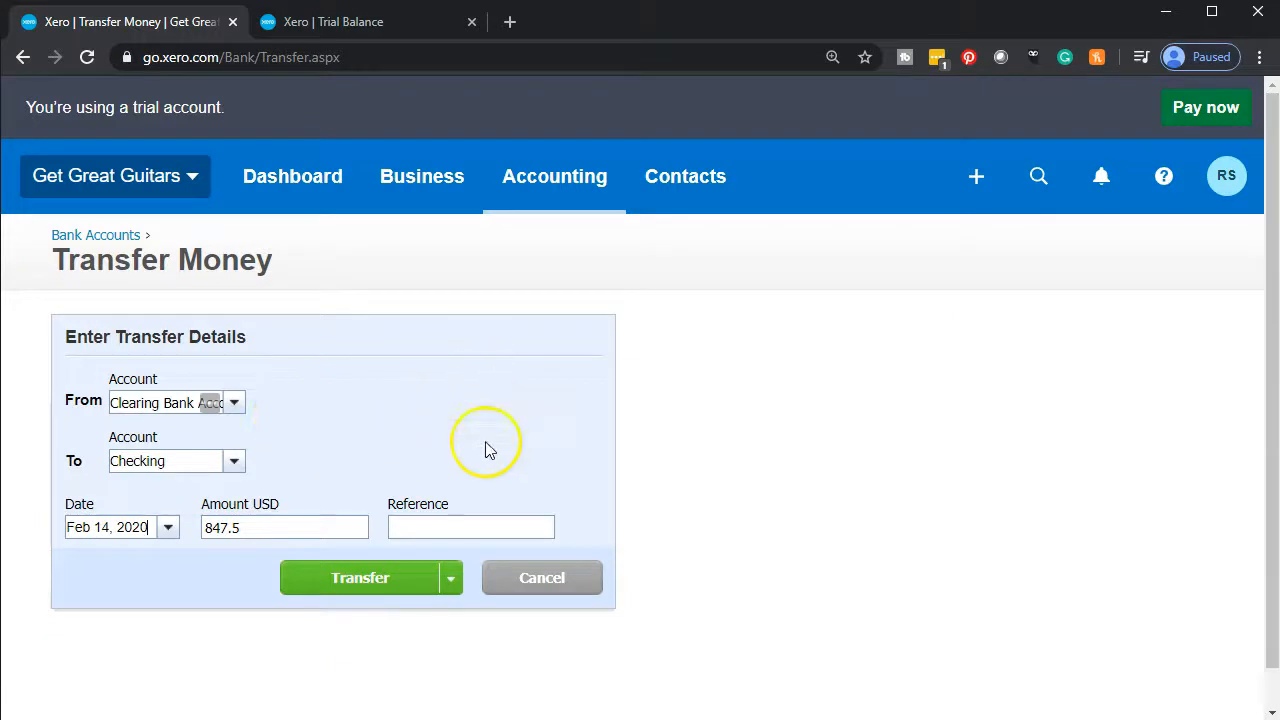
click(381, 588)
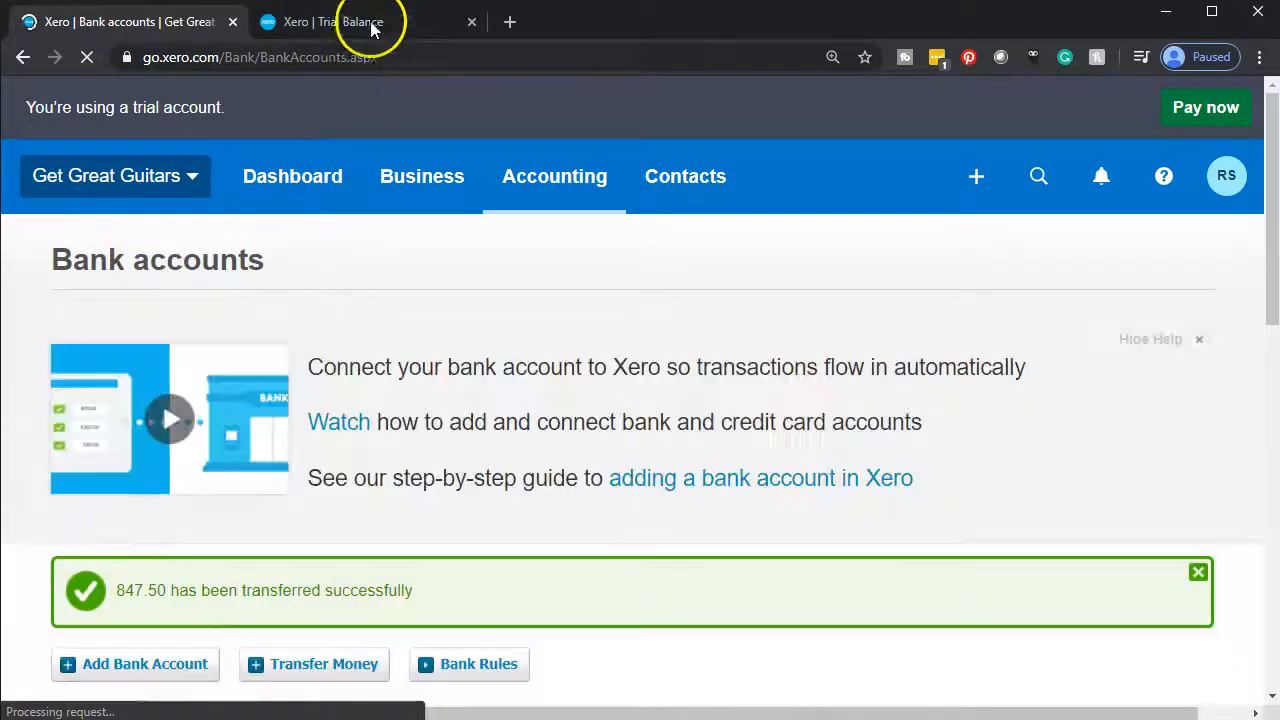
Refresh the existing Feb 29, 2020 Trial Balance and examine the bank accounts after the new transfer
click(376, 22)
scroll(429, 366, up, 4)
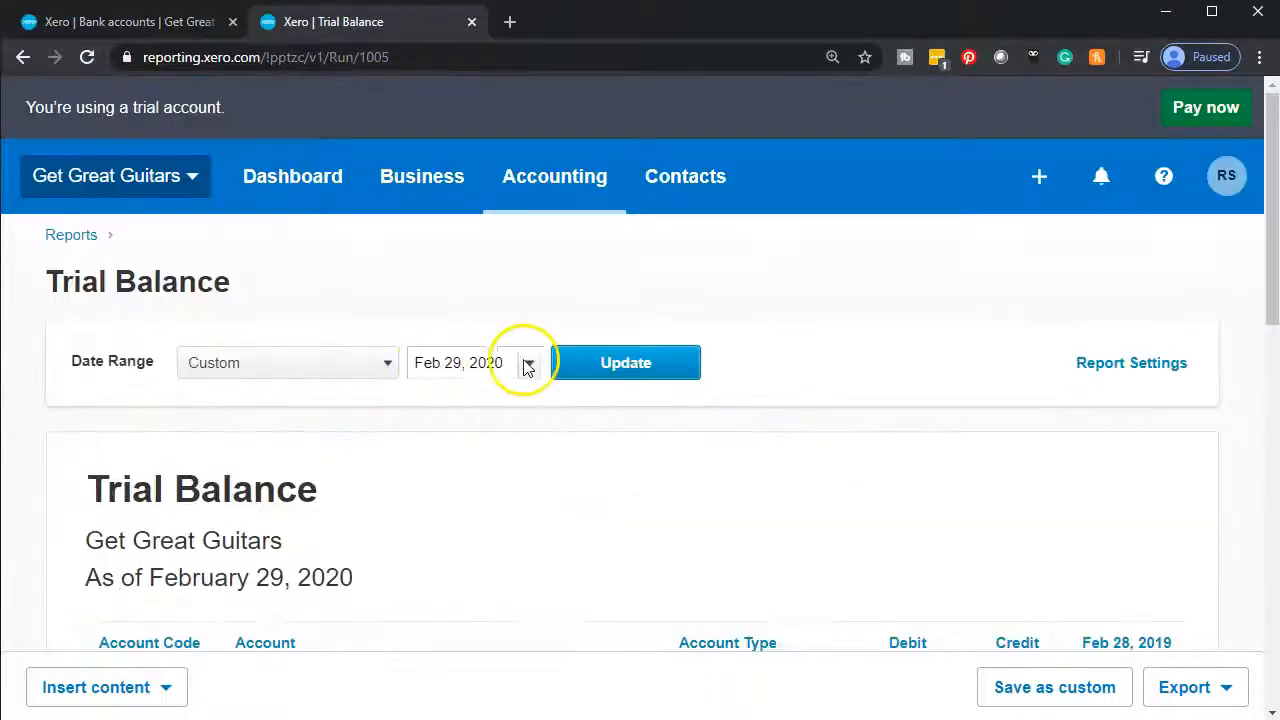
click(596, 367)
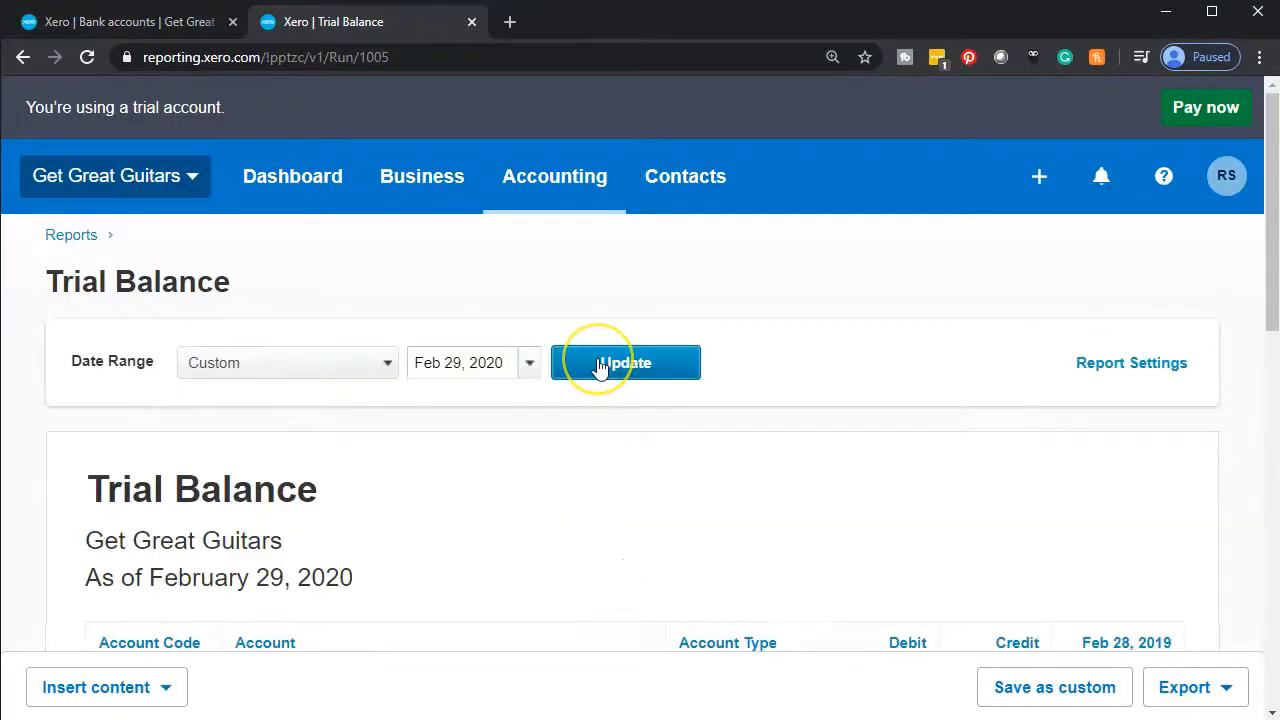
scroll(598, 367, down, 3)
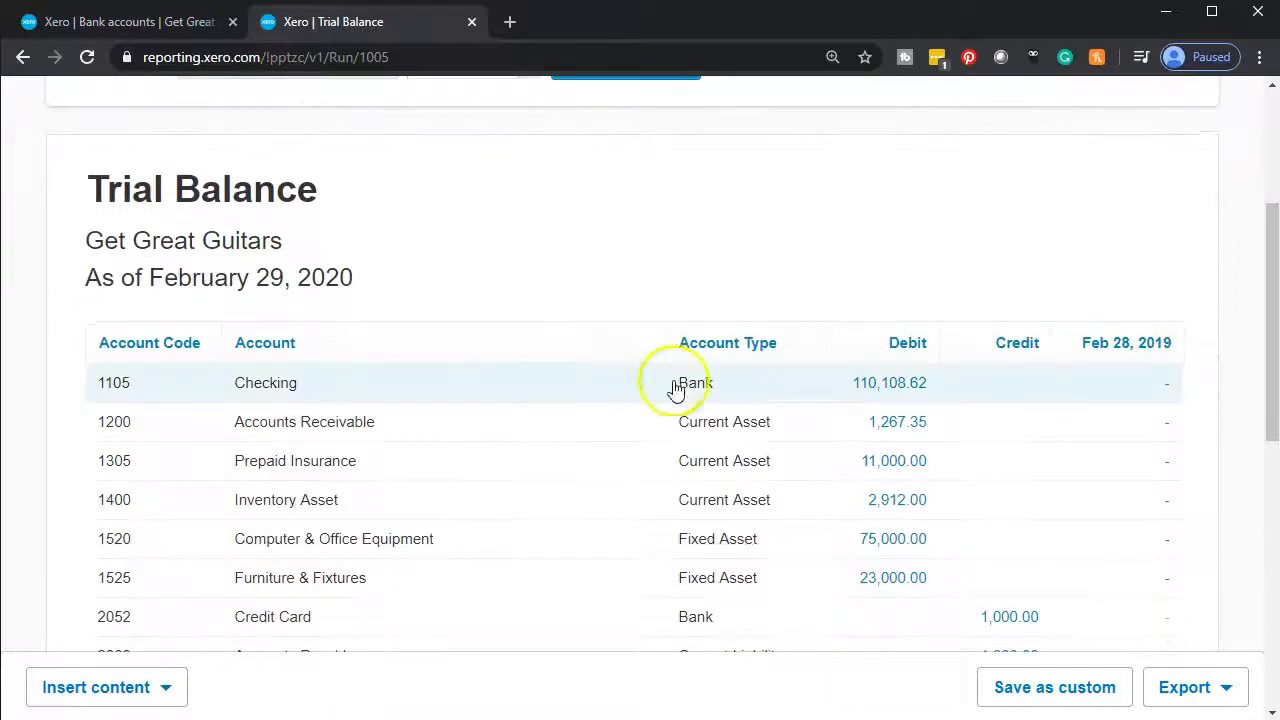
Open the Checking account's transactions, examine the Feb 14, 2020 bank transfer, and return to the Trial Balance
click(883, 393)
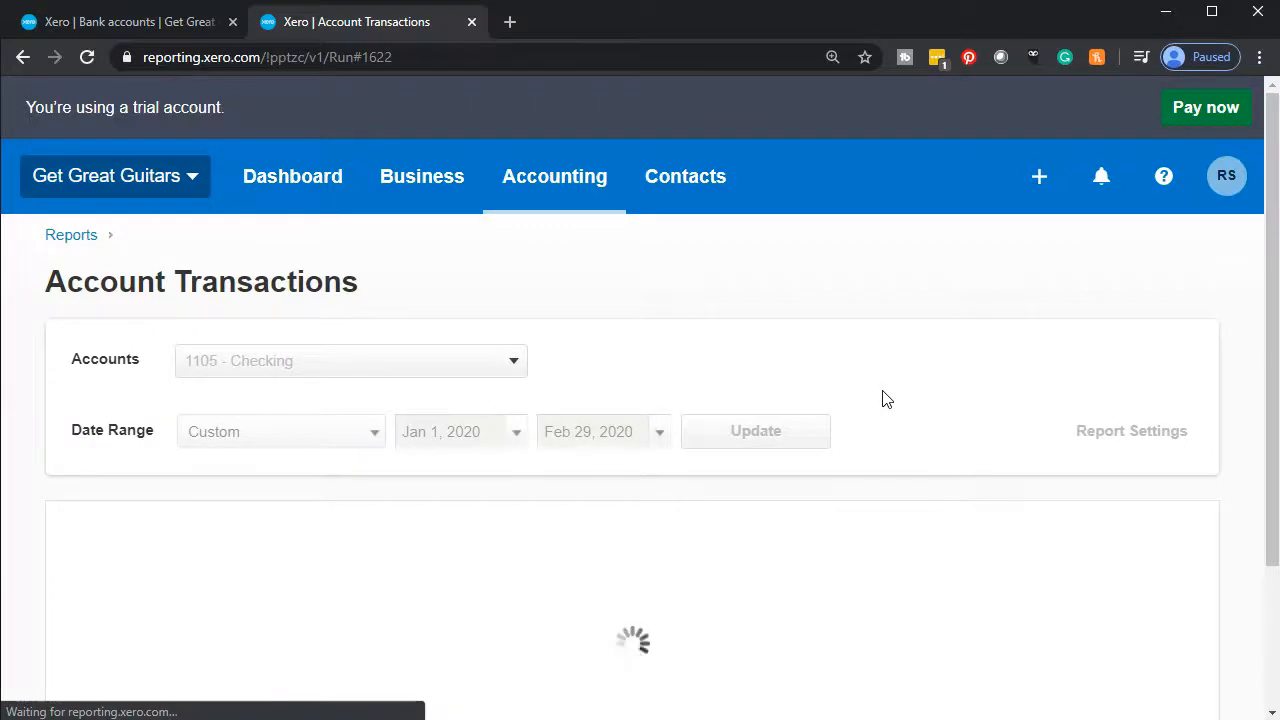
scroll(885, 398, down, 15)
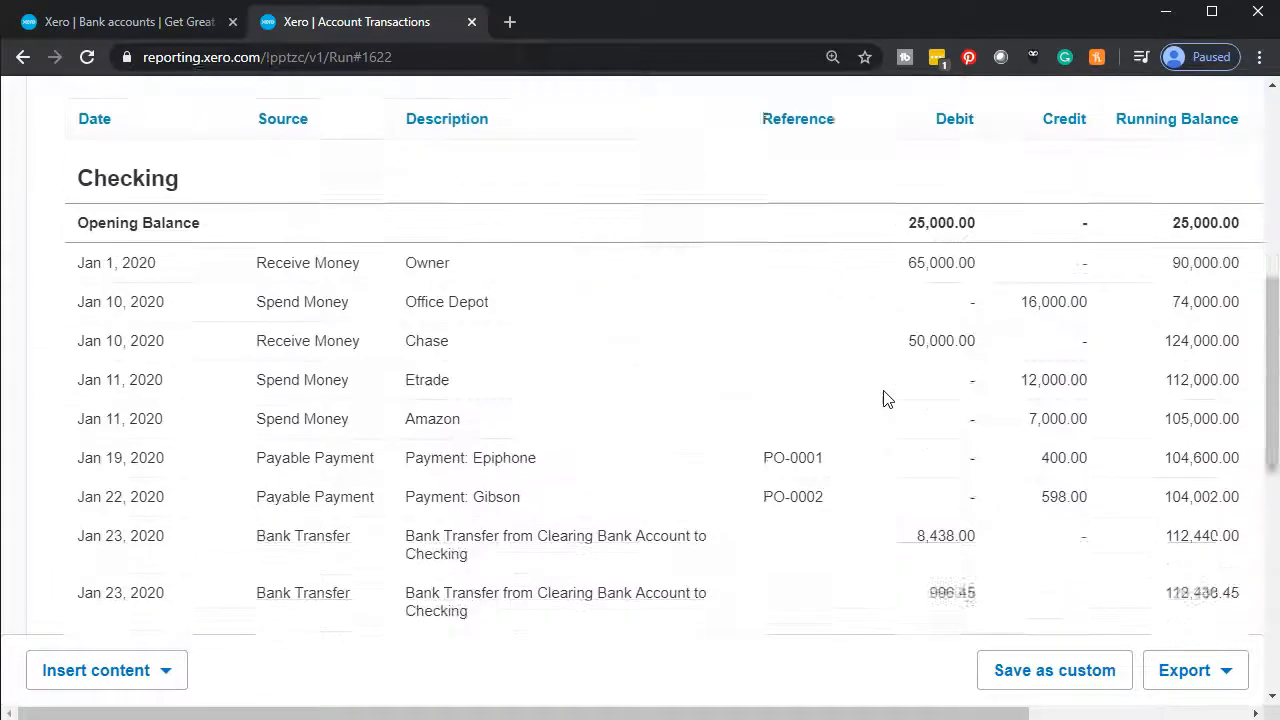
scroll(885, 398, down, 2)
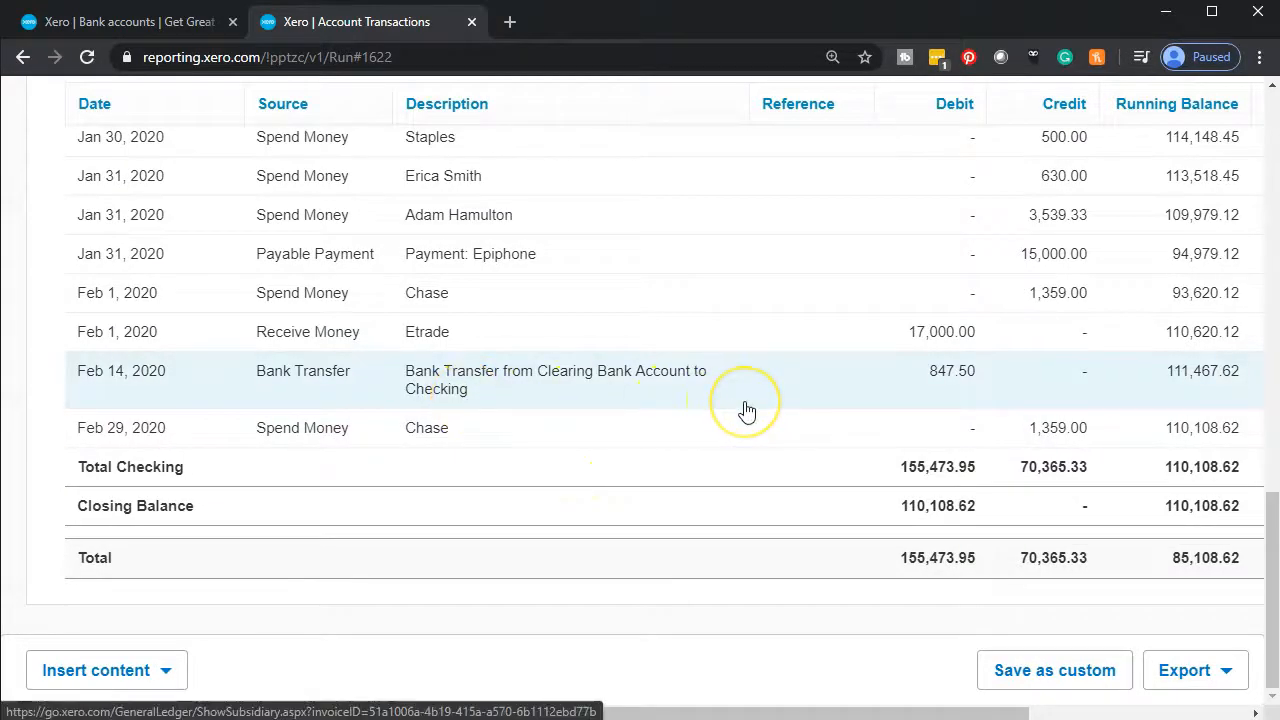
scroll(746, 411, up, 5)
click(23, 57)
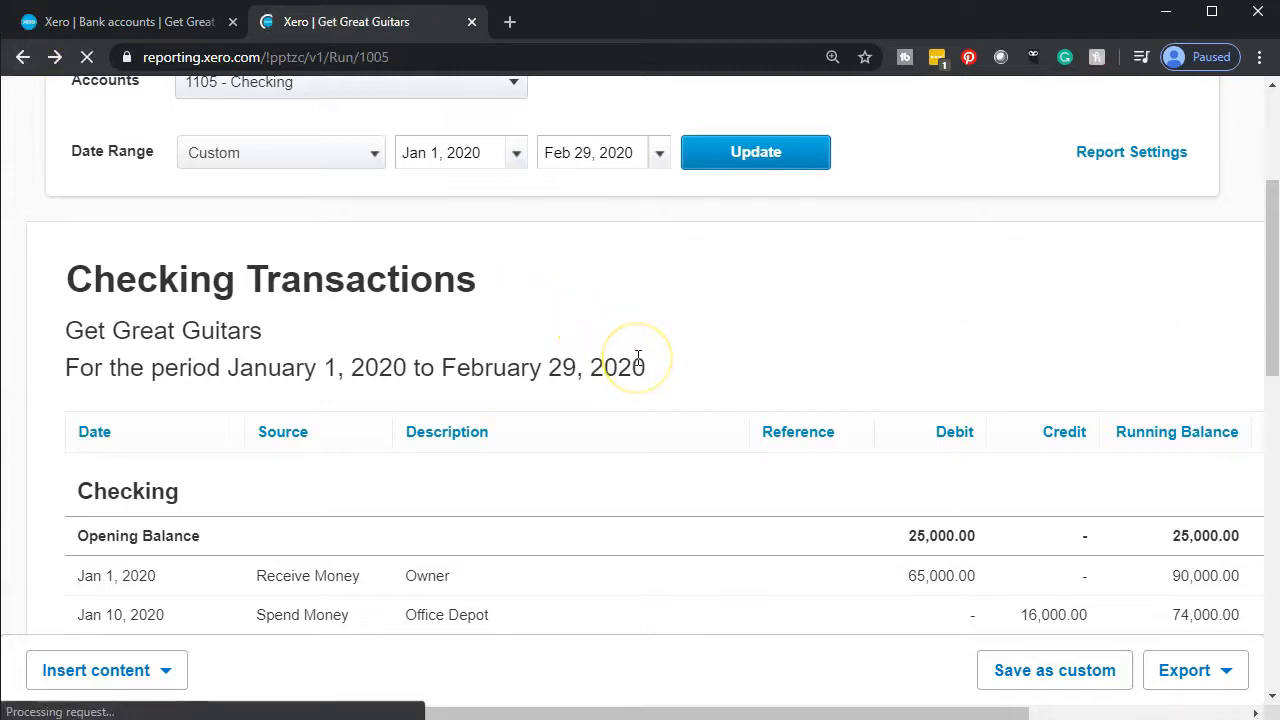